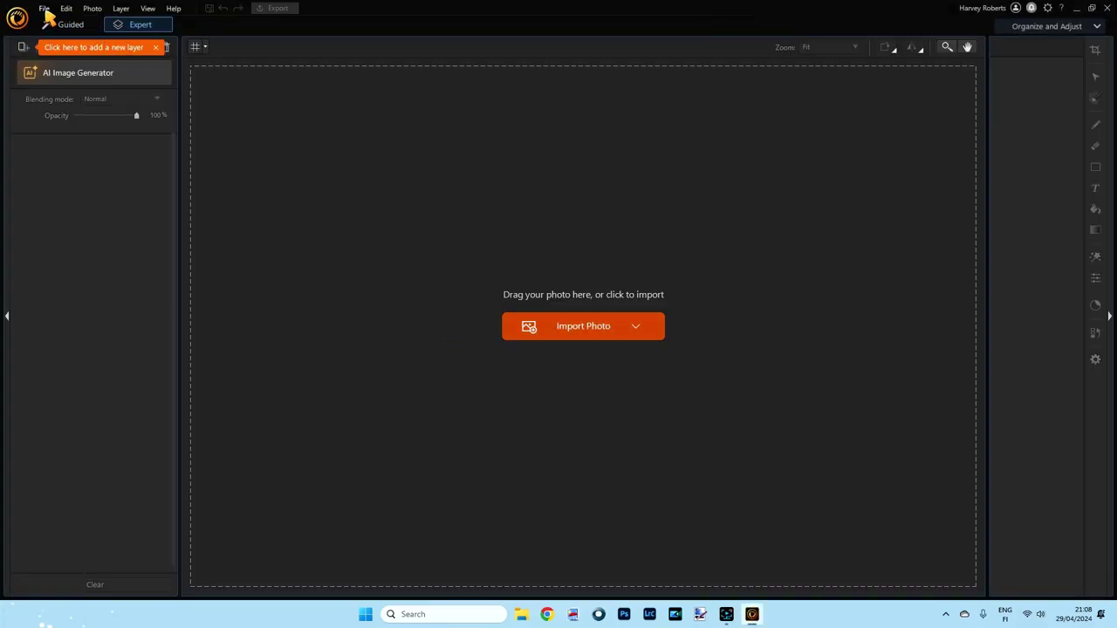
- Create an empty project named 3D Text, 1600 by 1200 pixels, with a solid white background
{"action": "left_click", "coordinate": [43, 8]}
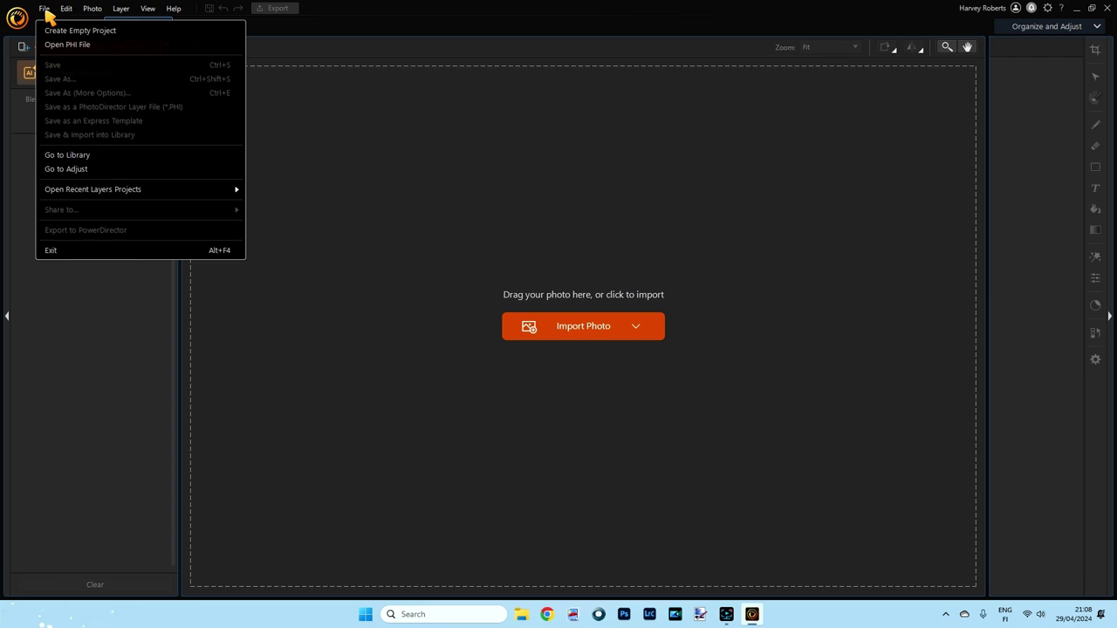
{"action": "left_click", "coordinate": [79, 32]}
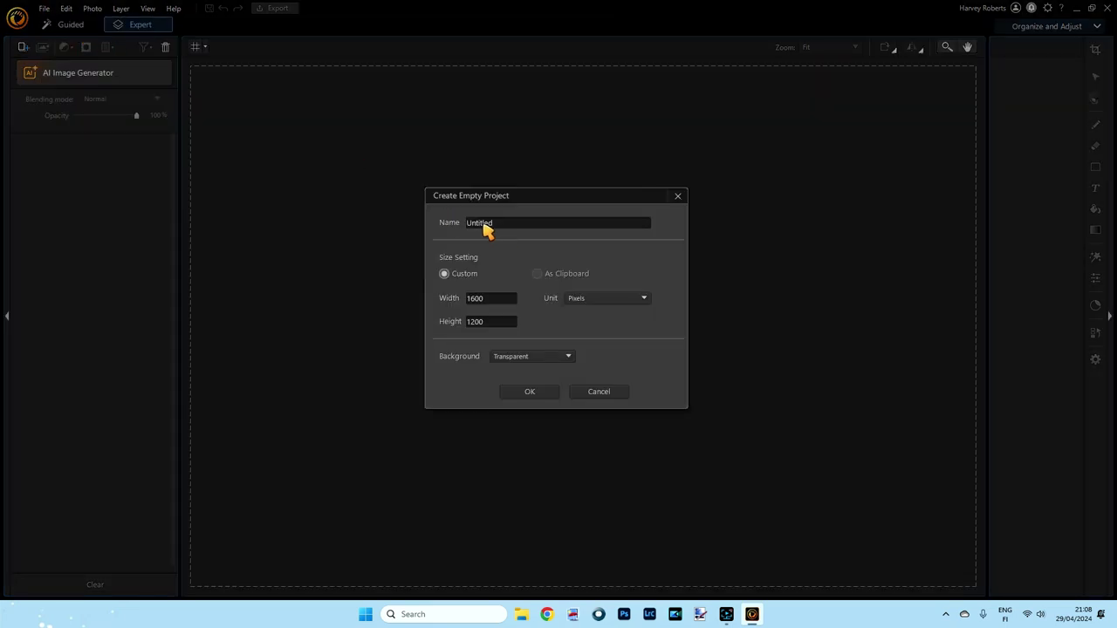
{"action": "double_click", "coordinate": [483, 225]}
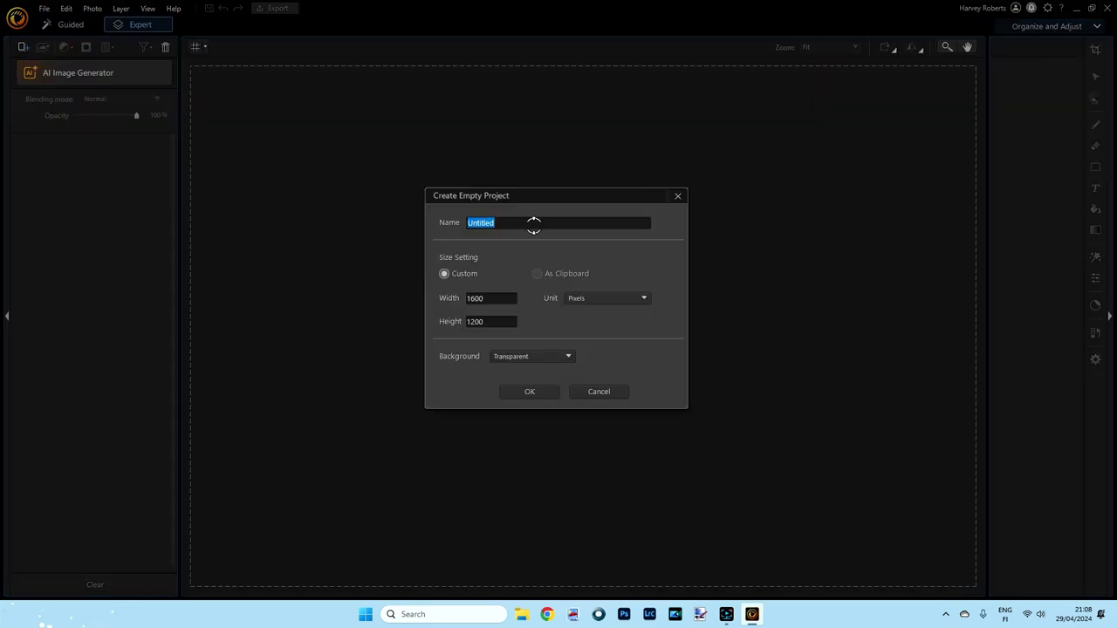
{"action": "type", "text": "3D Text"}
{"action": "left_click", "coordinate": [567, 357]}
{"action": "left_click", "coordinate": [530, 389]}
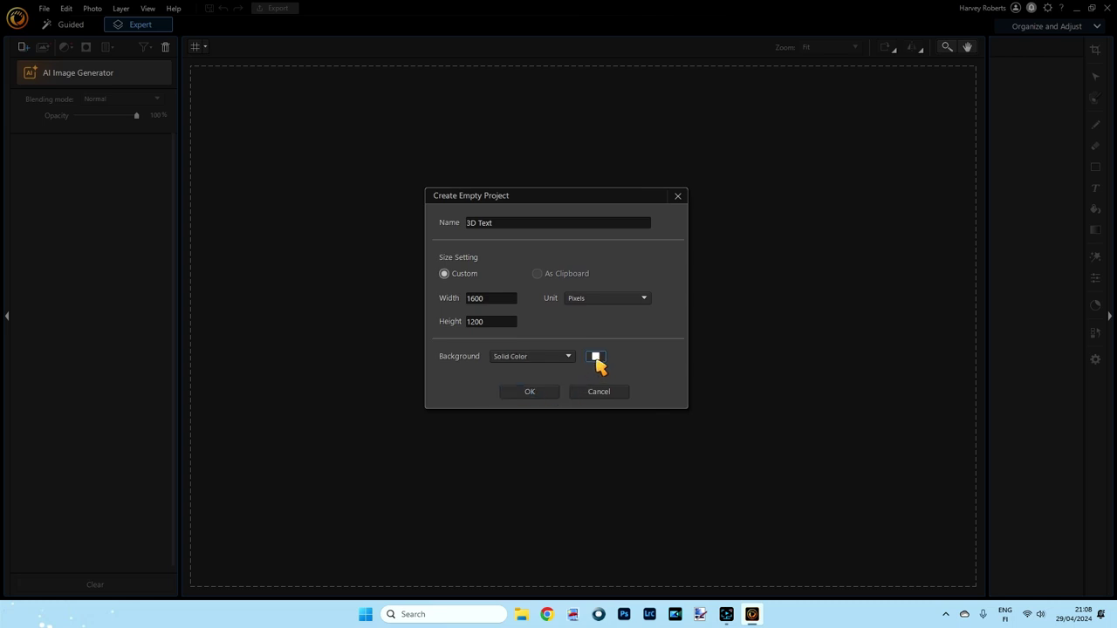
{"action": "left_click", "coordinate": [528, 393]}
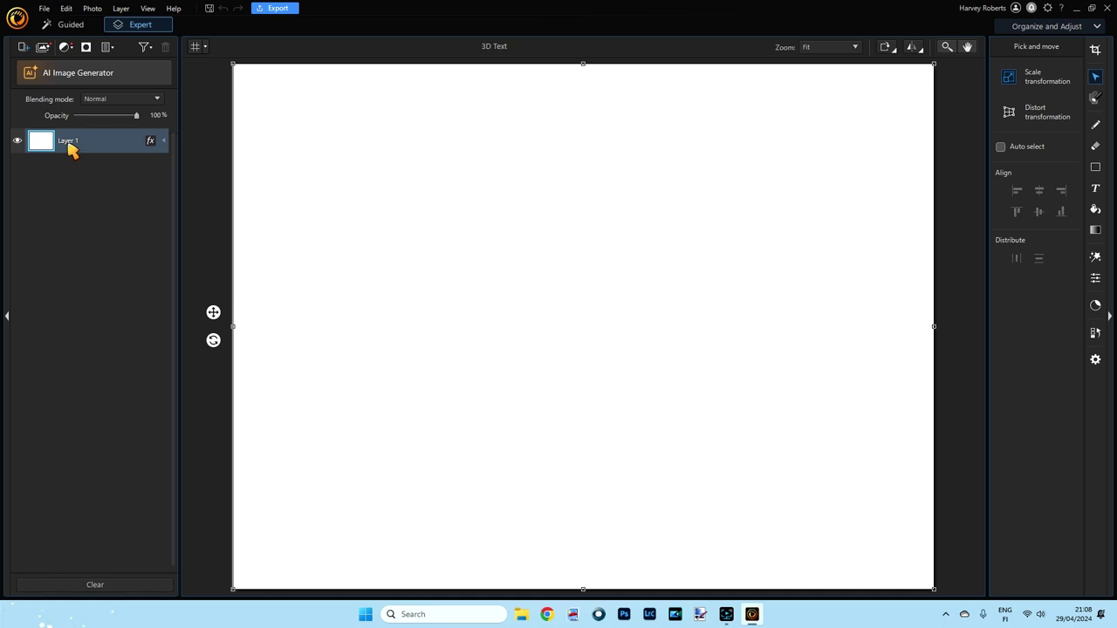
- Rename the white base layer as BKGround
{"action": "double_click", "coordinate": [68, 142]}
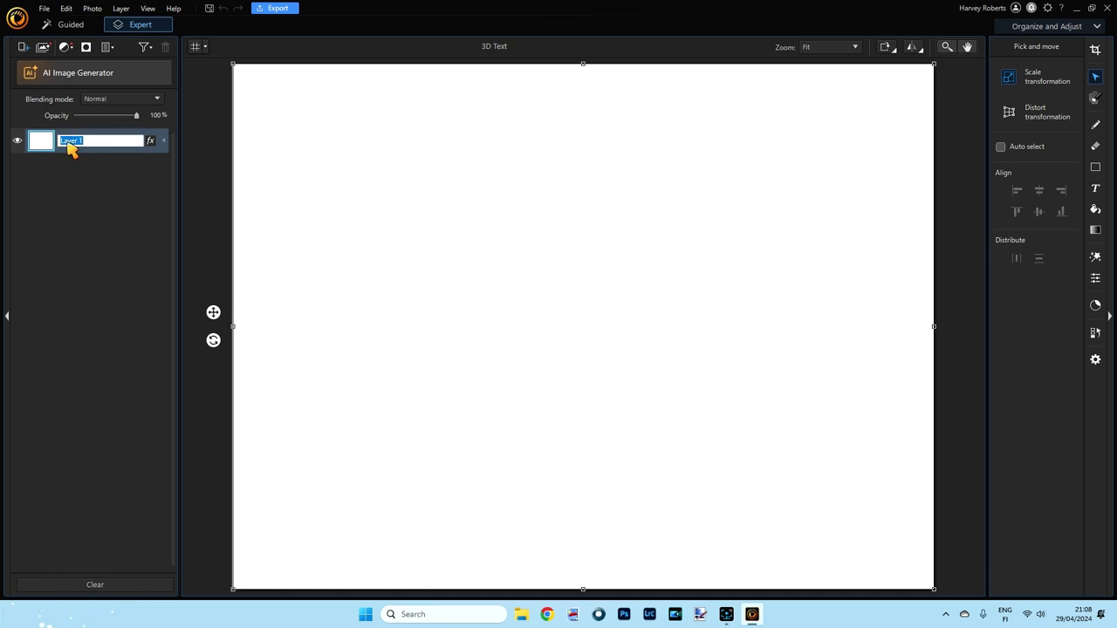
{"action": "type", "text": "BKGround"}
{"action": "key", "text": "Return"}
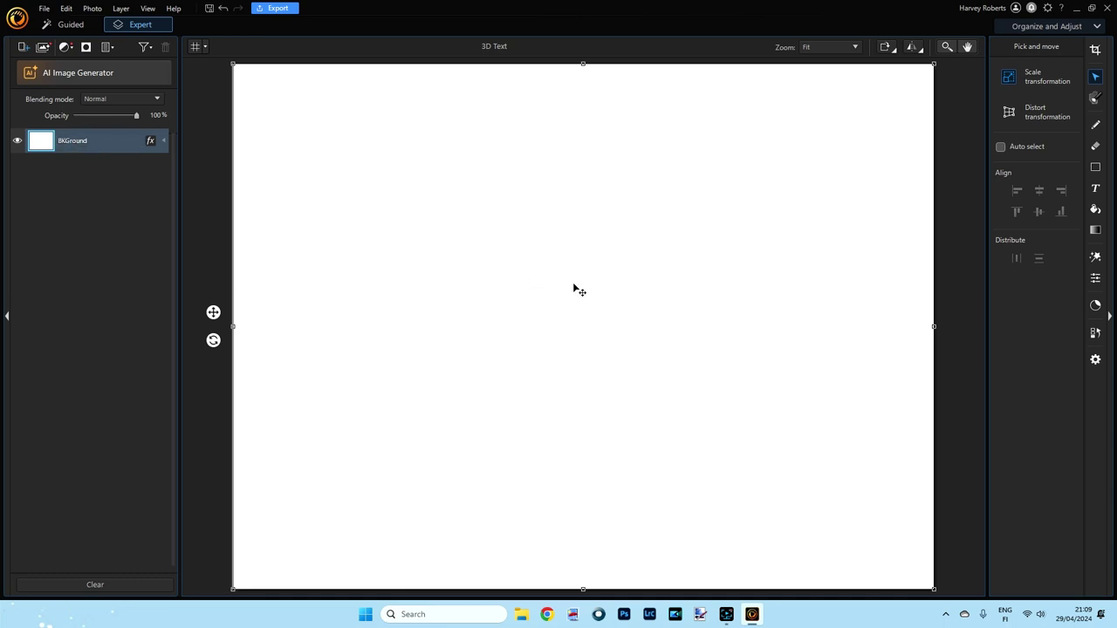
- Add the letter C as 100 px Rockwell Extra Bold text on the canvas and narrow its text box to fit
{"action": "left_click", "coordinate": [1096, 189]}
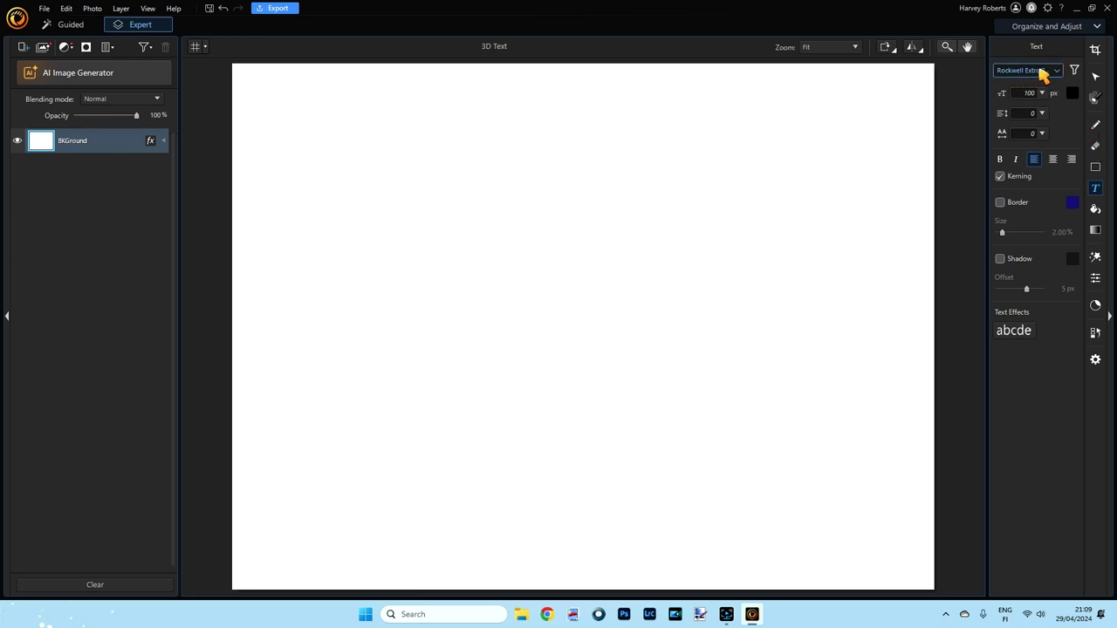
{"action": "left_click", "coordinate": [1030, 93]}
{"action": "left_click", "coordinate": [439, 299]}
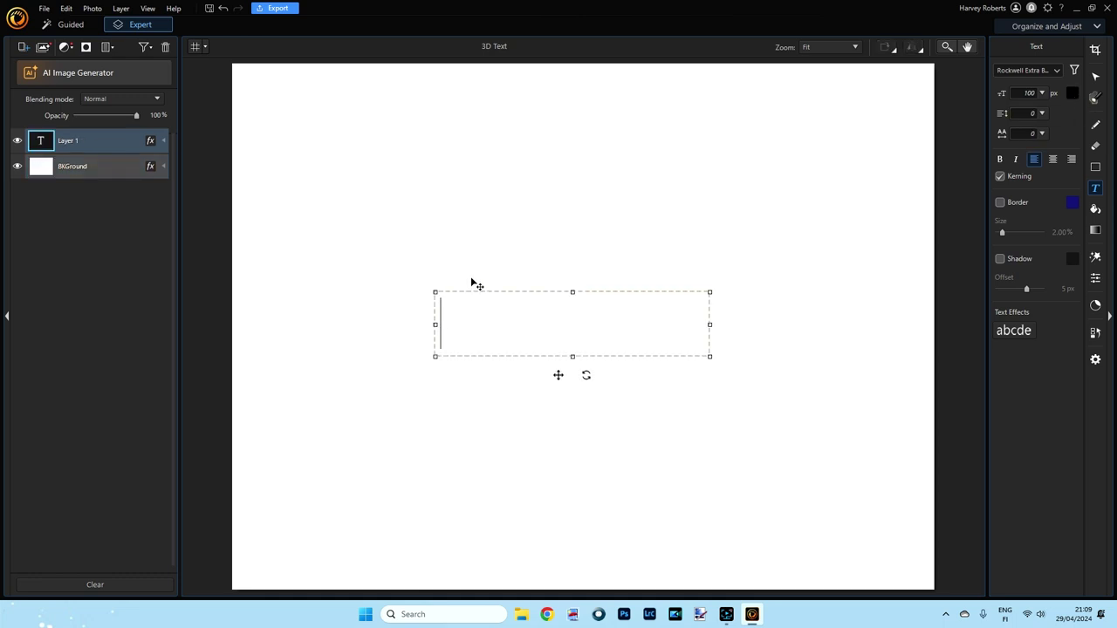
{"action": "type", "text": "c"}
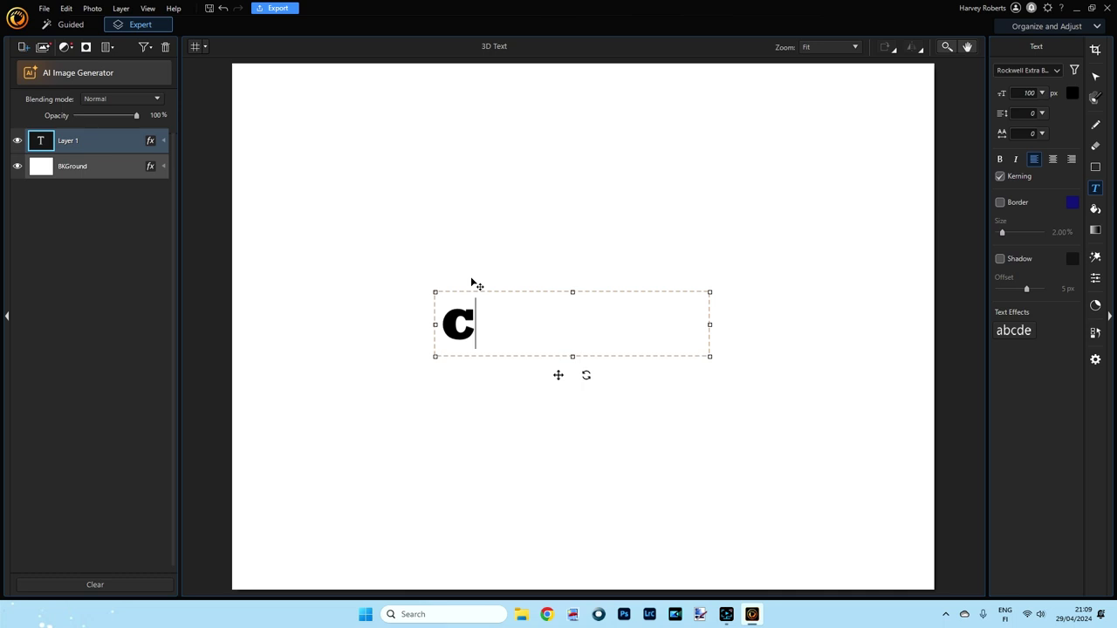
{"action": "left_click_drag", "start_coordinate": [710, 327], "coordinate": [480, 327]}
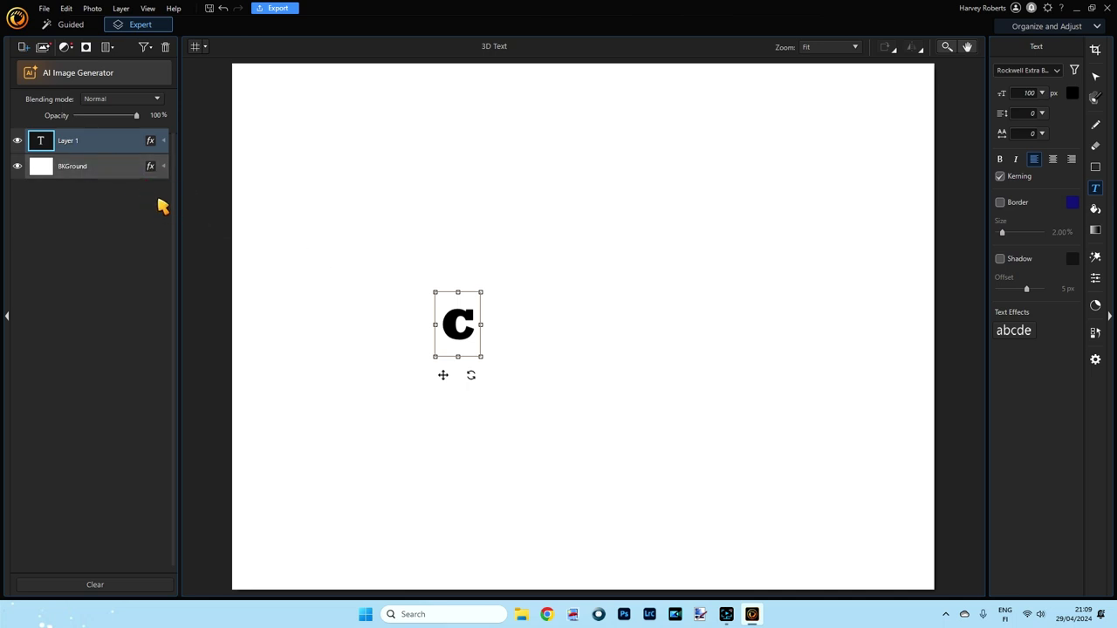
{"action": "left_click", "coordinate": [72, 148]}
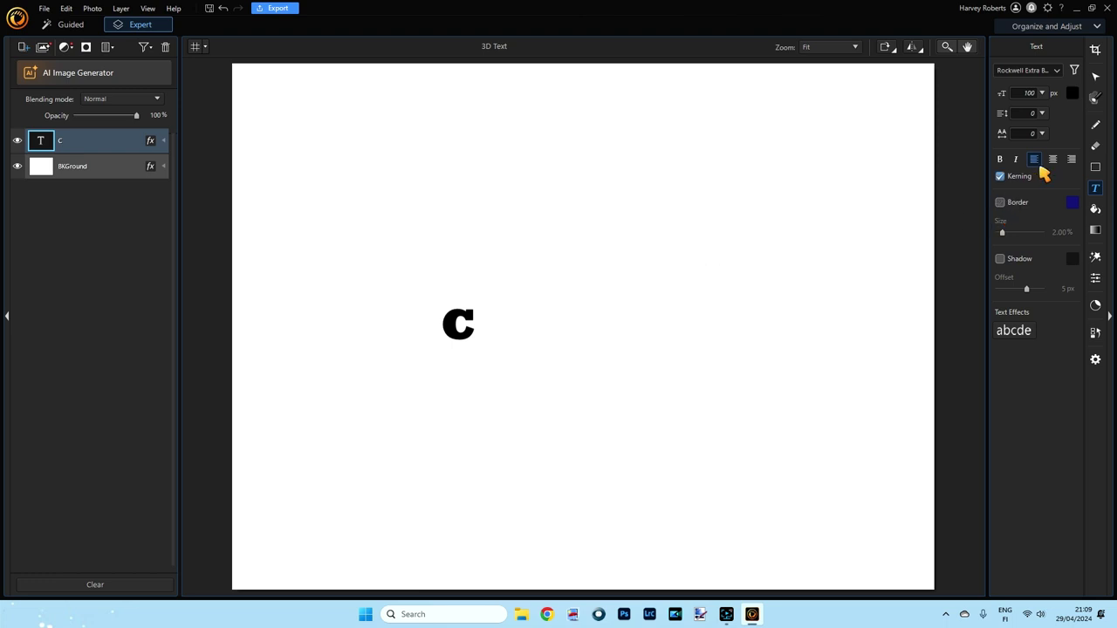
- Set the font size of the letter C to 700 px
{"action": "key", "text": "v"}
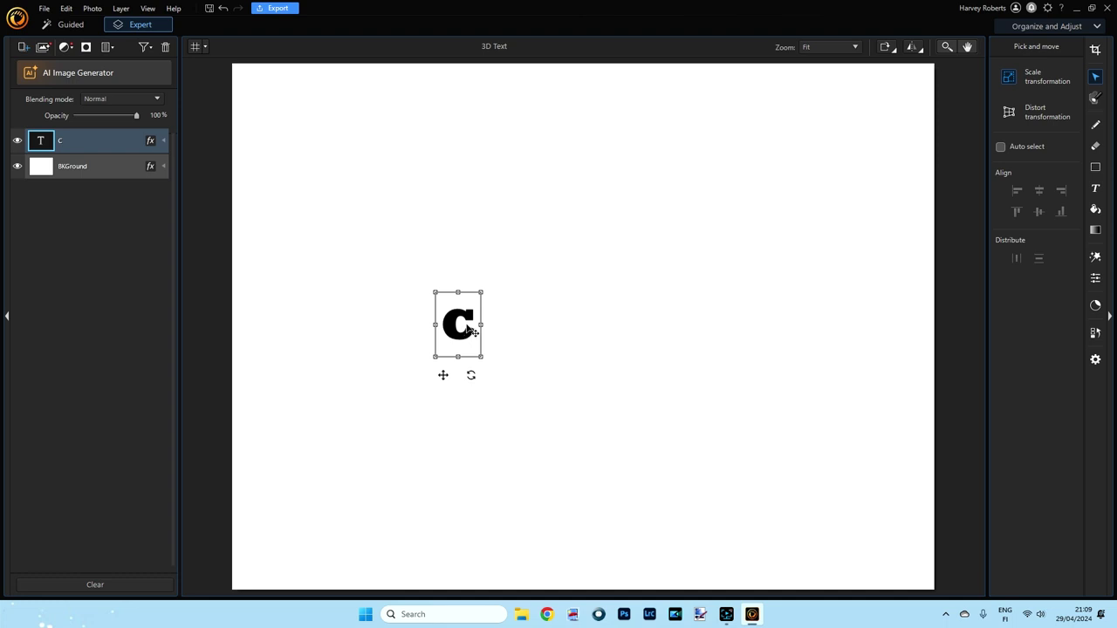
{"action": "double_click", "coordinate": [472, 332]}
{"action": "left_click", "coordinate": [478, 322]}
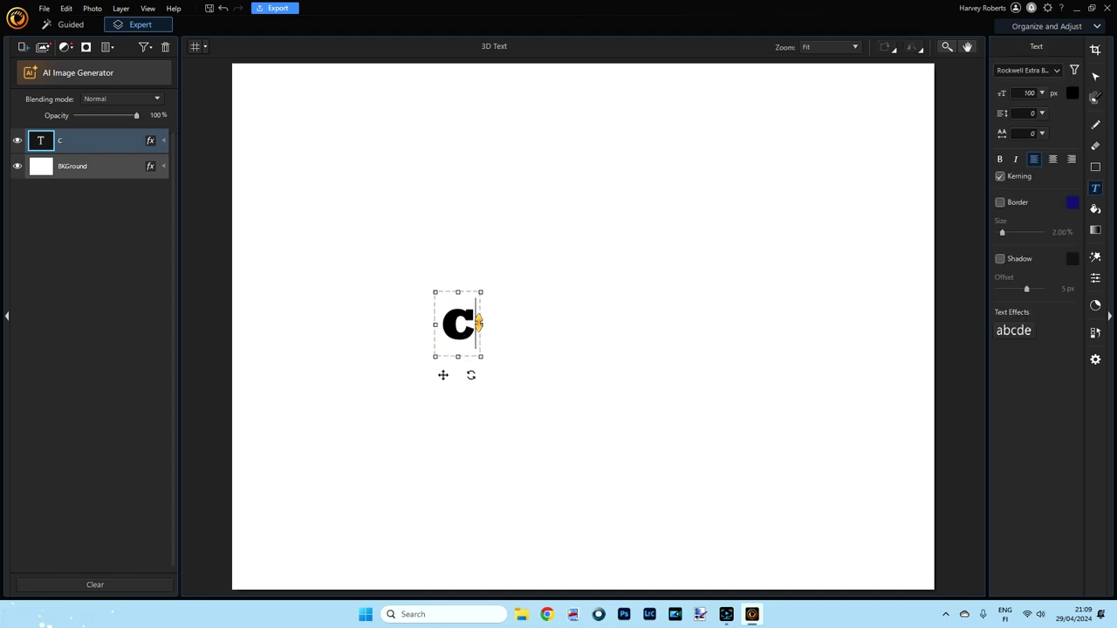
{"action": "left_click_drag", "start_coordinate": [461, 322], "coordinate": [448, 319]}
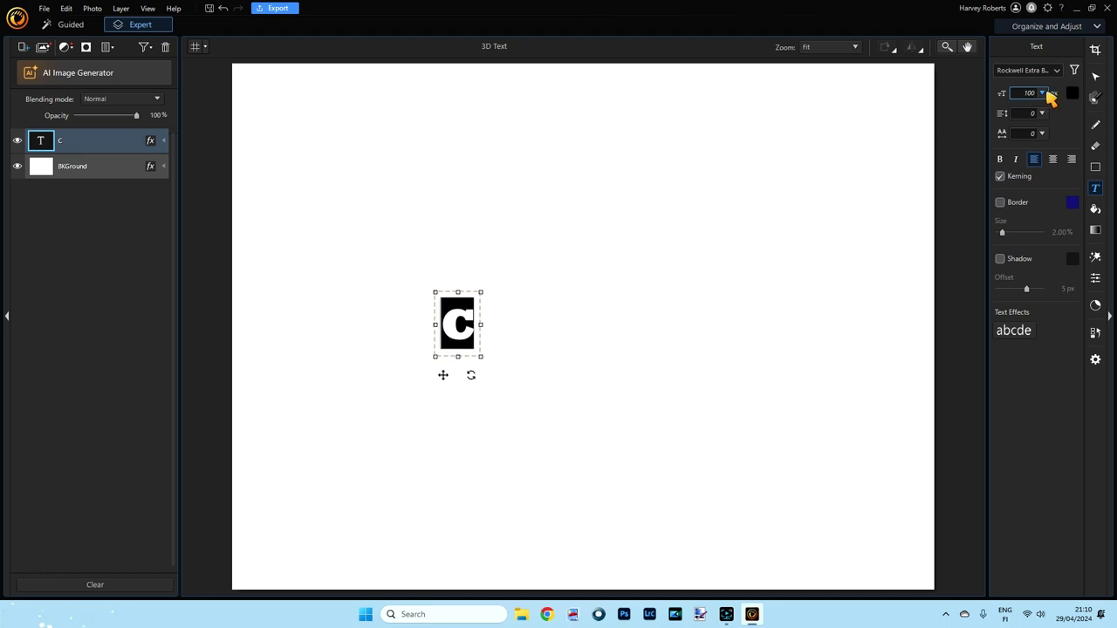
{"action": "left_click", "coordinate": [1043, 94]}
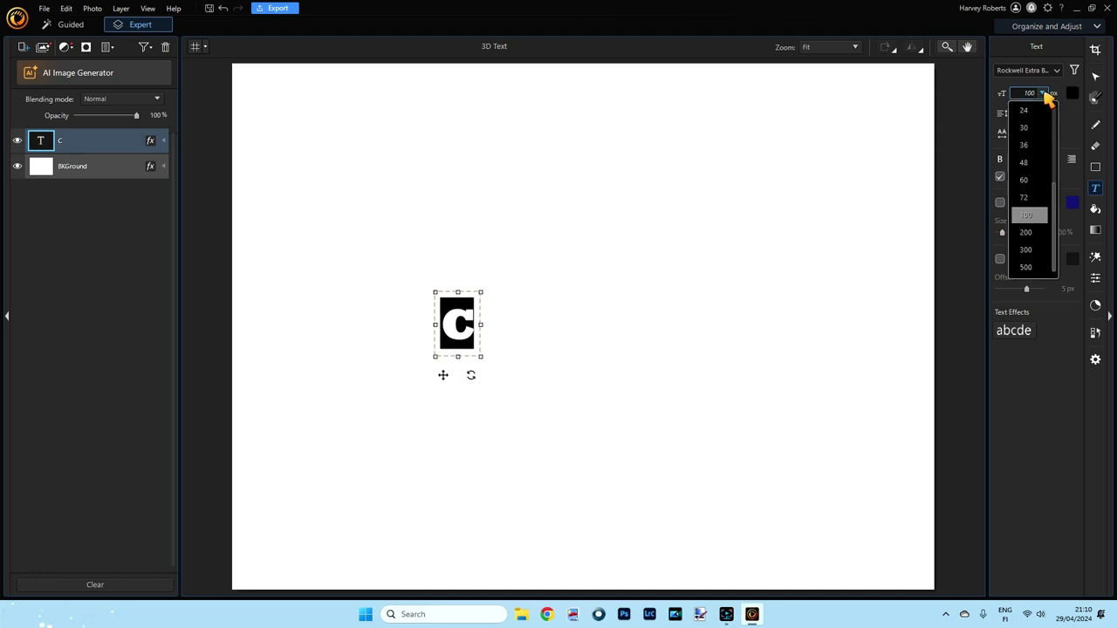
{"action": "left_click", "coordinate": [1045, 95]}
{"action": "left_click", "coordinate": [1029, 93]}
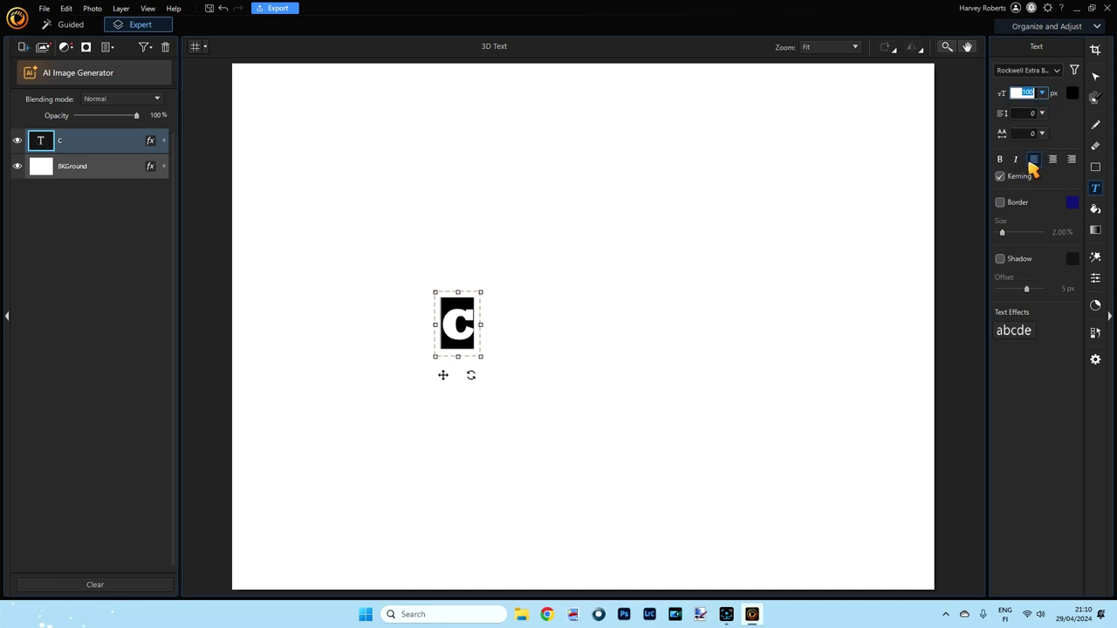
{"action": "type", "text": "7"}
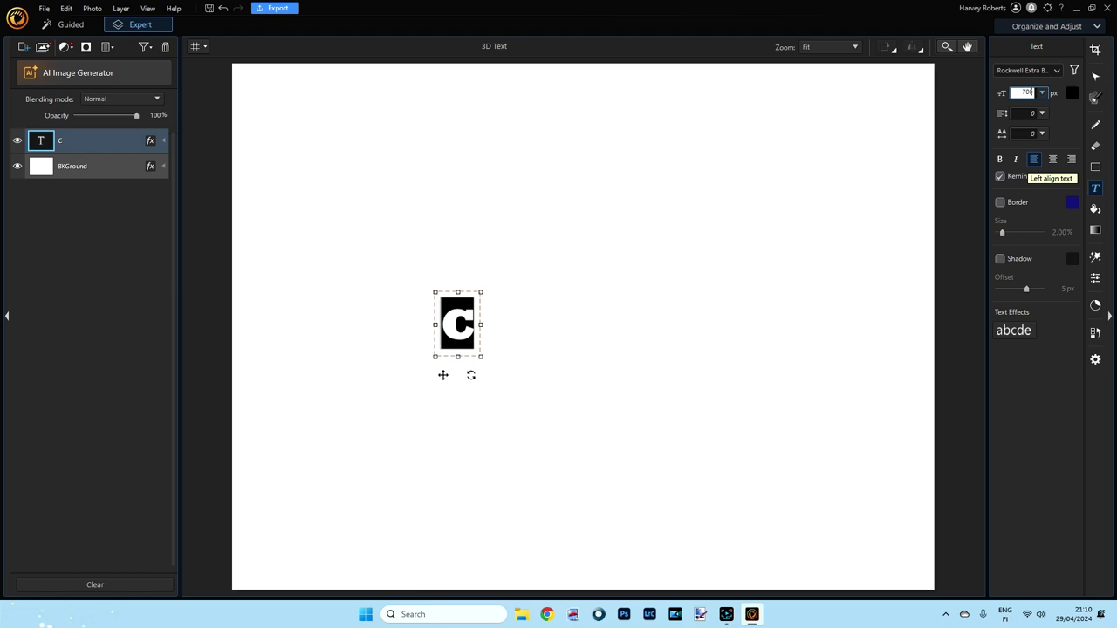
{"action": "type", "text": "00"}
{"action": "key", "text": "Return"}
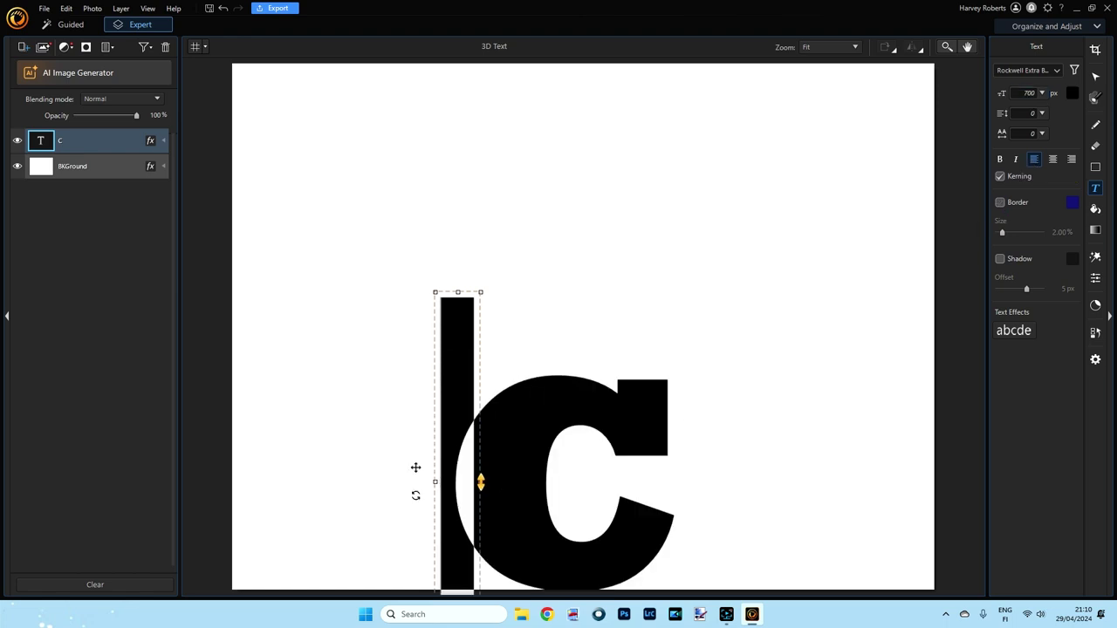
- Widen the text box to fit the enlarged letter C and move it to the centre of the canvas
{"action": "left_click_drag", "start_coordinate": [480, 481], "coordinate": [704, 466]}
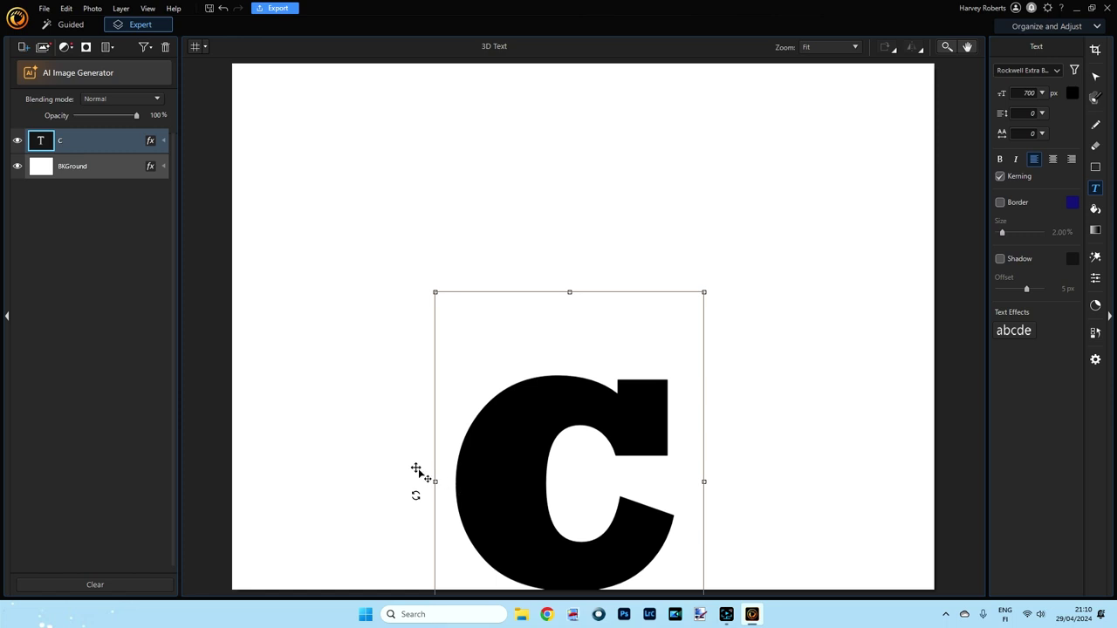
{"action": "left_click_drag", "start_coordinate": [416, 471], "coordinate": [435, 321]}
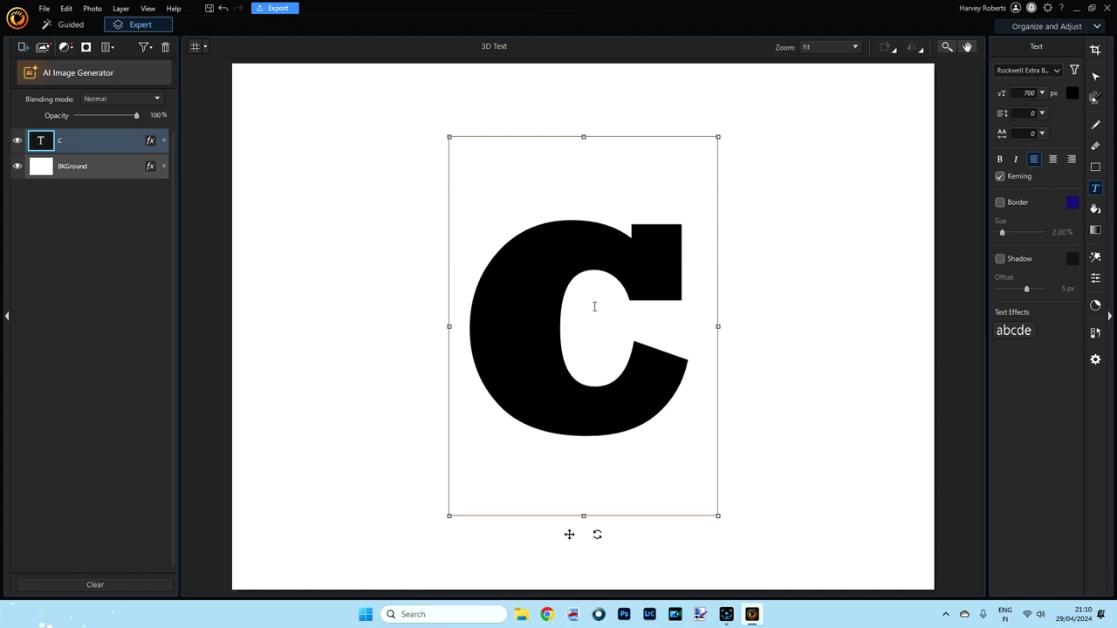
- Duplicate the C text layer and hide the copy
{"action": "right_click", "coordinate": [68, 141]}
{"action": "left_click", "coordinate": [106, 260]}
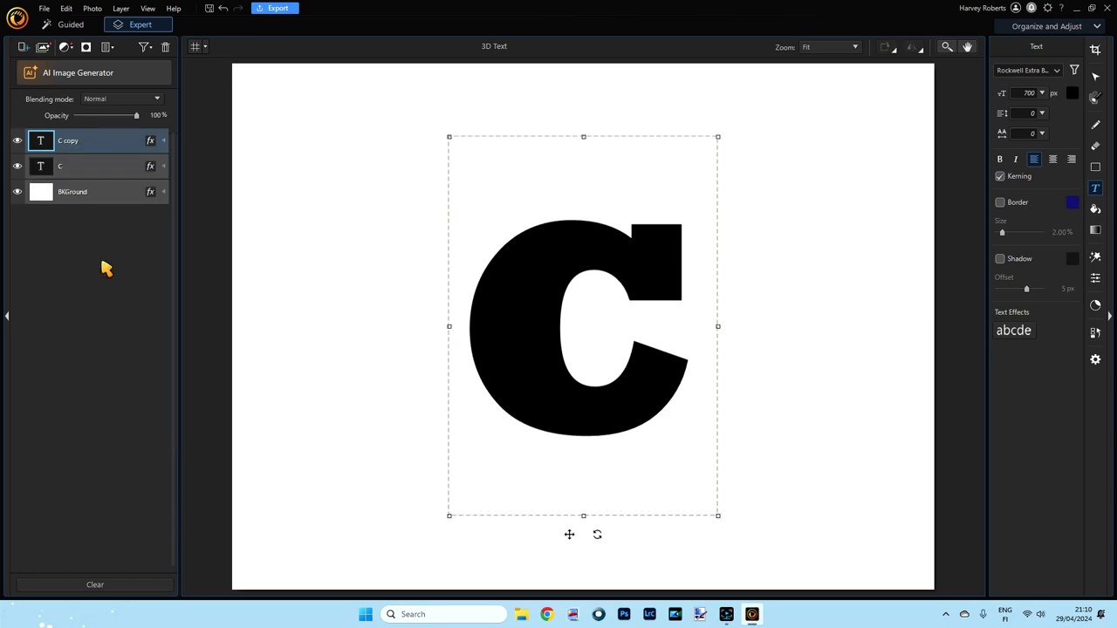
{"action": "left_click", "coordinate": [18, 141]}
{"action": "left_click", "coordinate": [17, 142]}
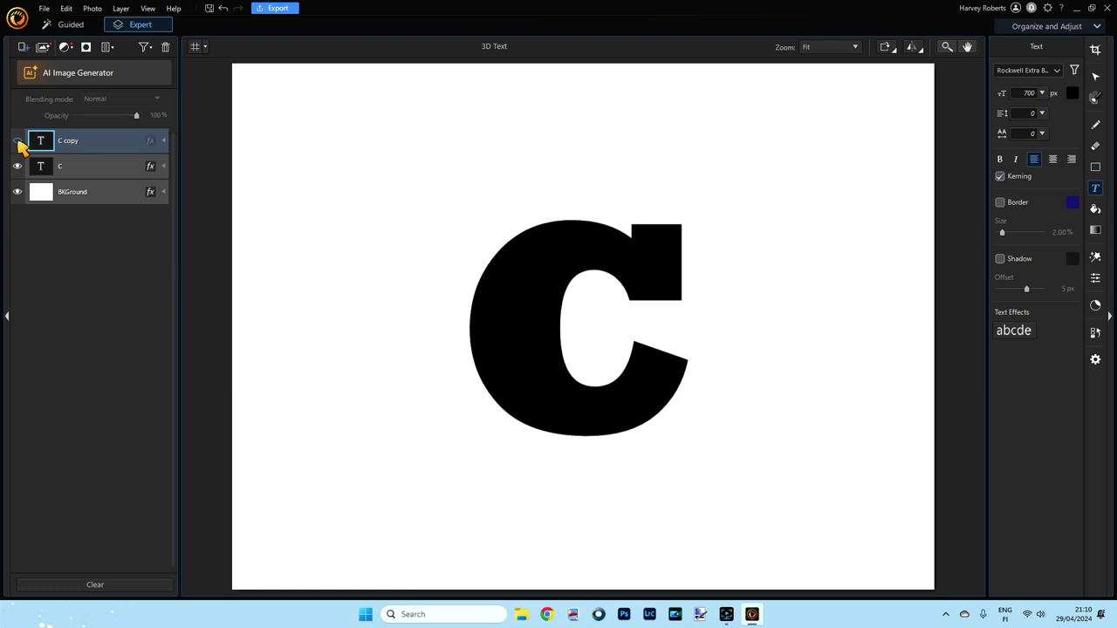
- Recolour the letter on the original C layer to mid grey 818181 and compare it with the black copy
{"action": "left_click", "coordinate": [81, 174]}
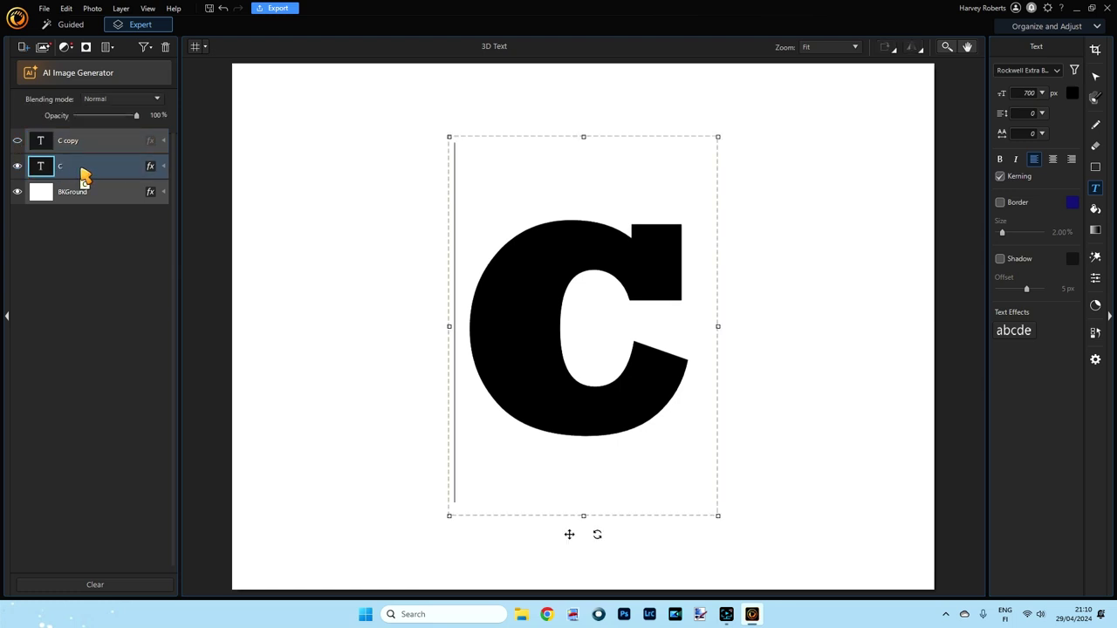
{"action": "left_click", "coordinate": [699, 311]}
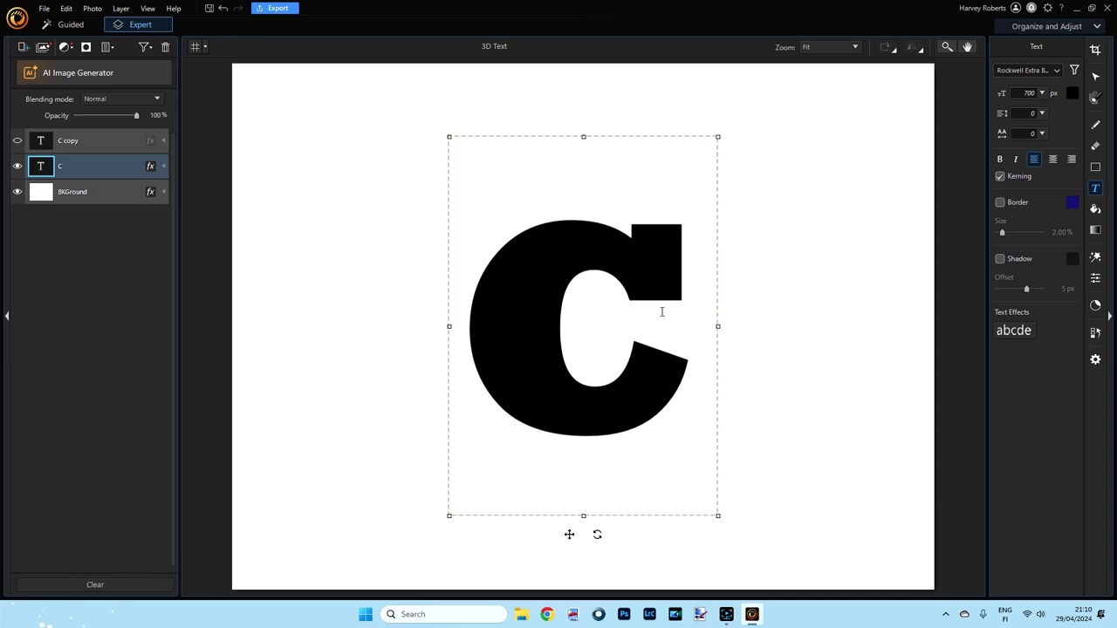
{"action": "double_click", "coordinate": [562, 312]}
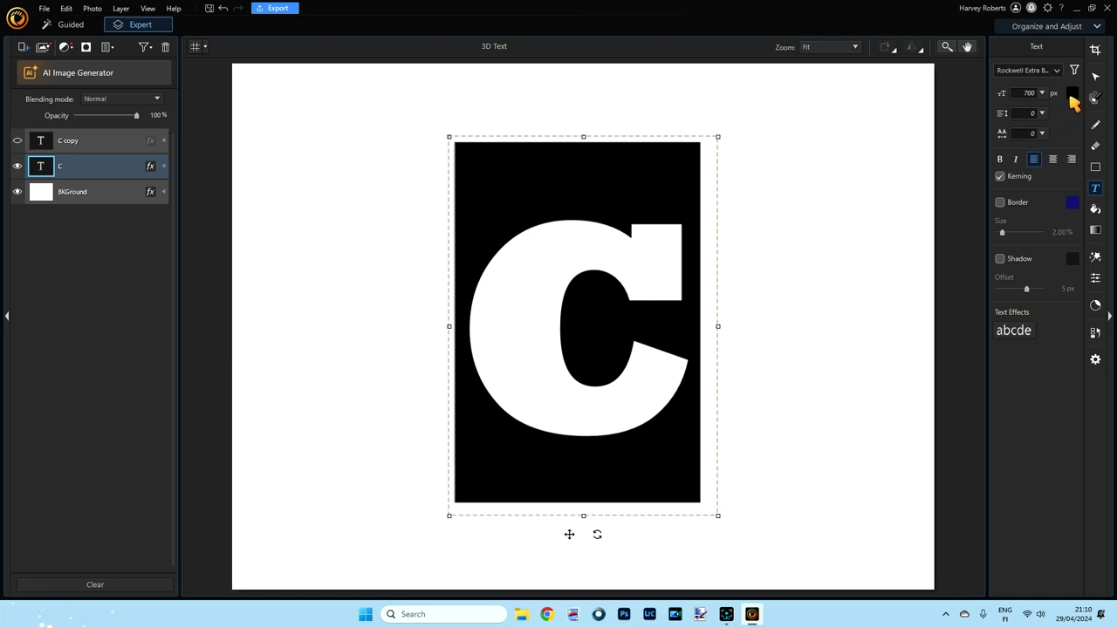
{"action": "left_click", "coordinate": [1072, 96]}
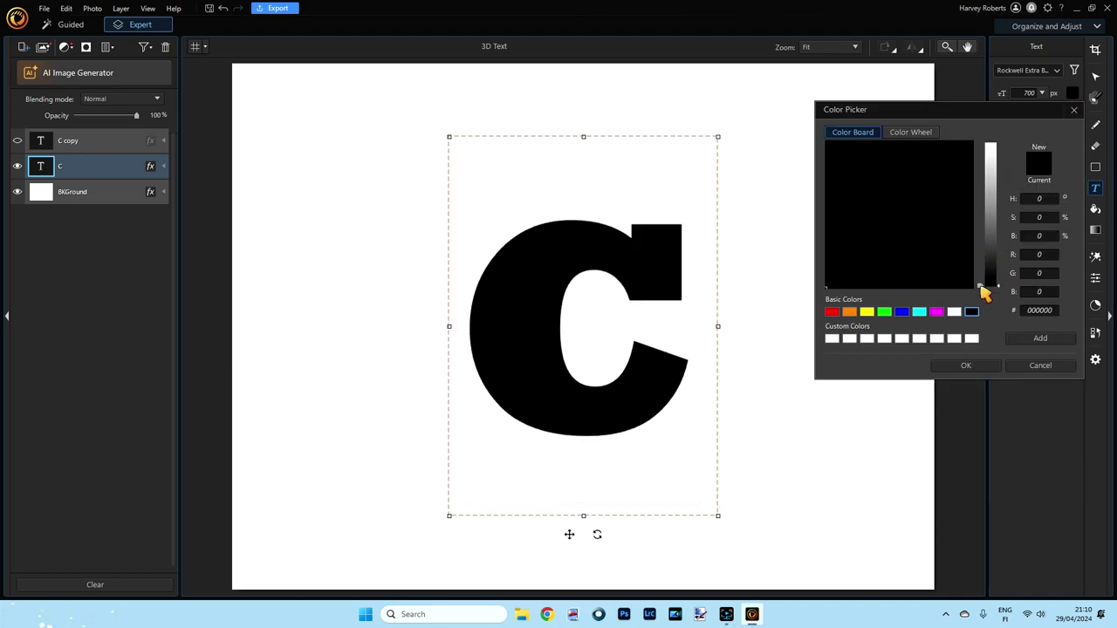
{"action": "left_click_drag", "start_coordinate": [984, 294], "coordinate": [981, 222]}
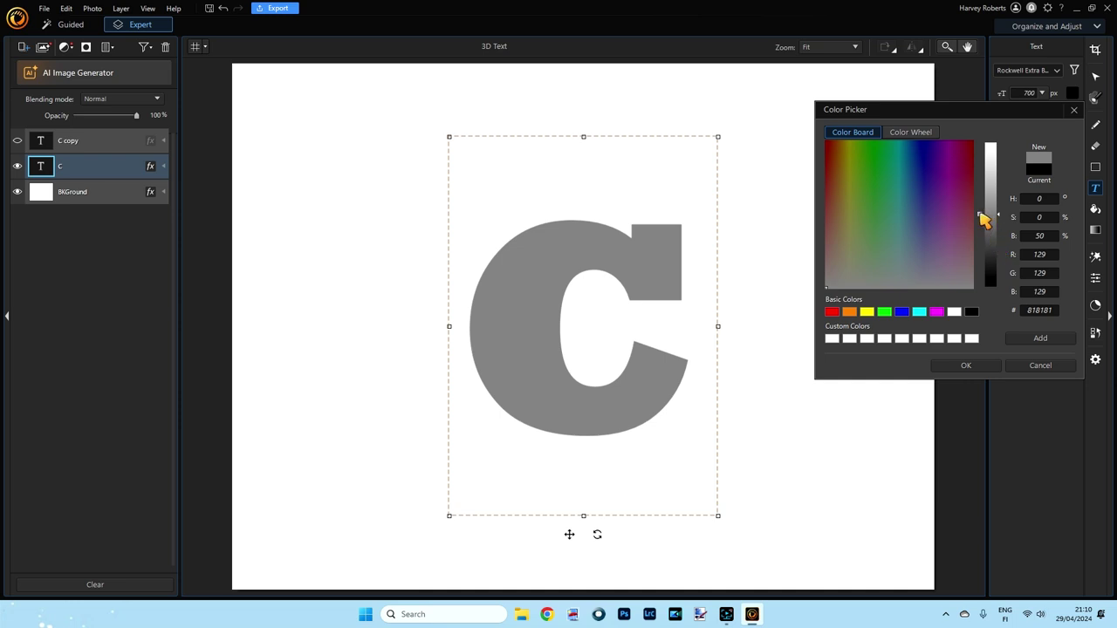
{"action": "left_click", "coordinate": [978, 368]}
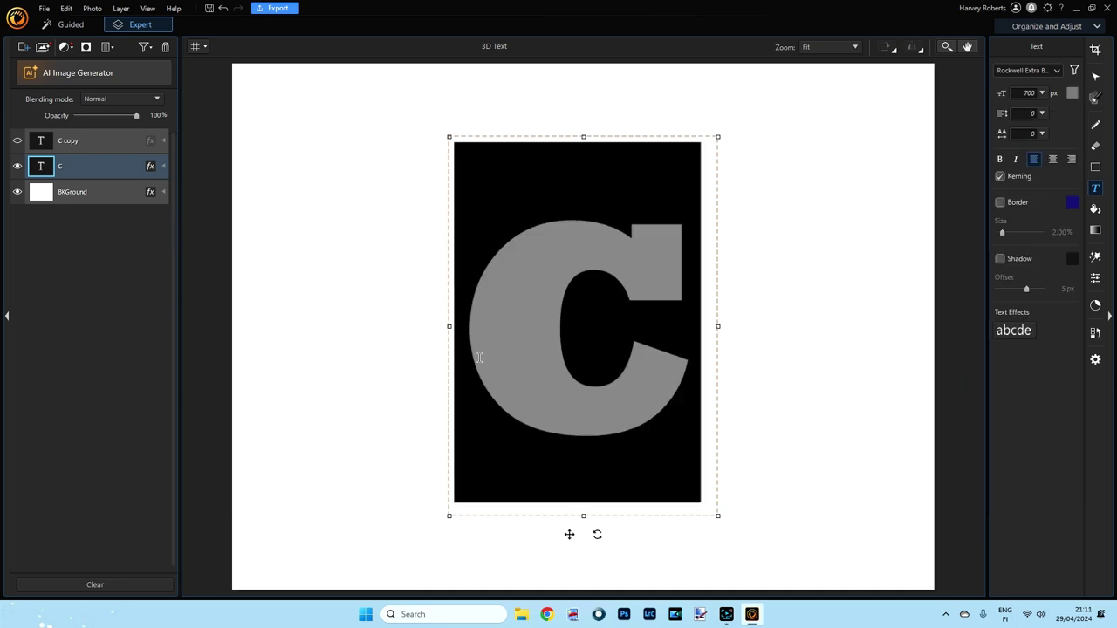
{"action": "left_click", "coordinate": [360, 297]}
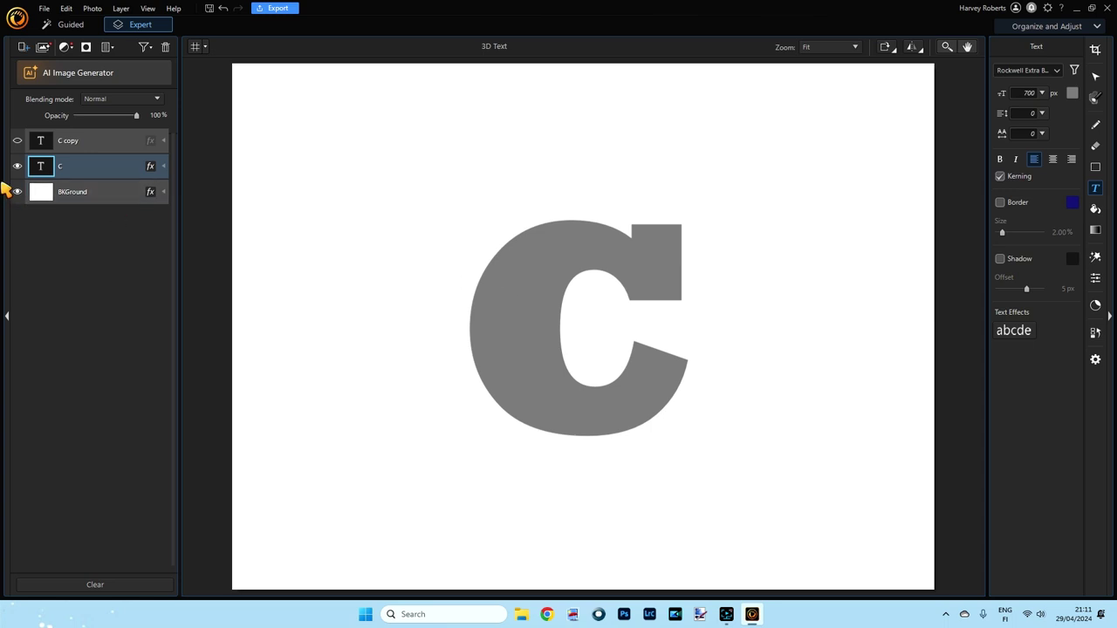
{"action": "left_click", "coordinate": [17, 140]}
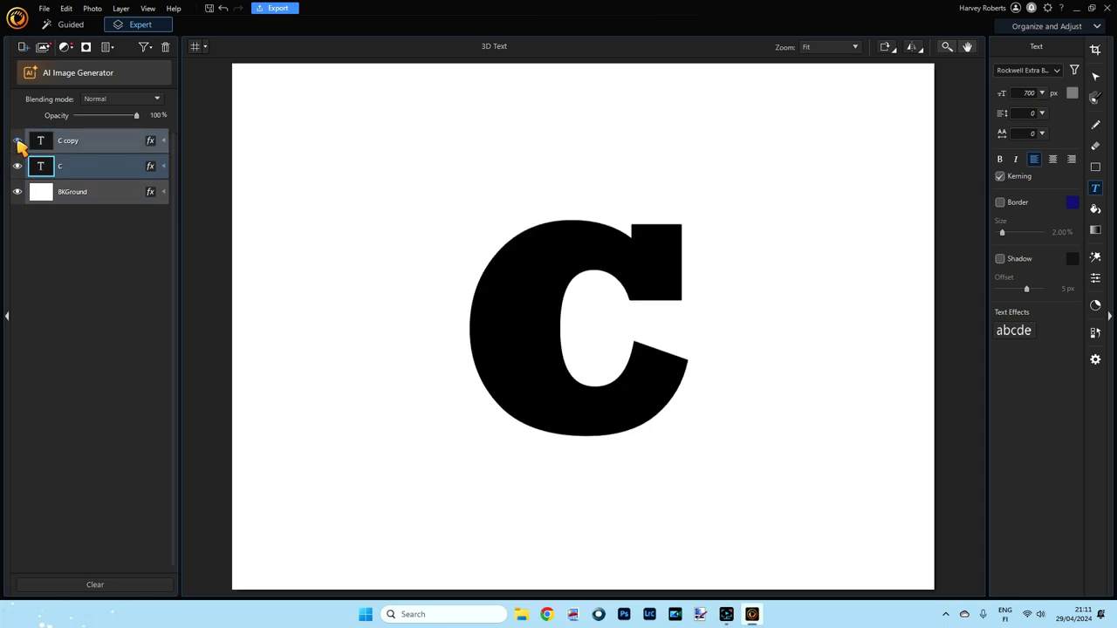
{"action": "left_click", "coordinate": [18, 140]}
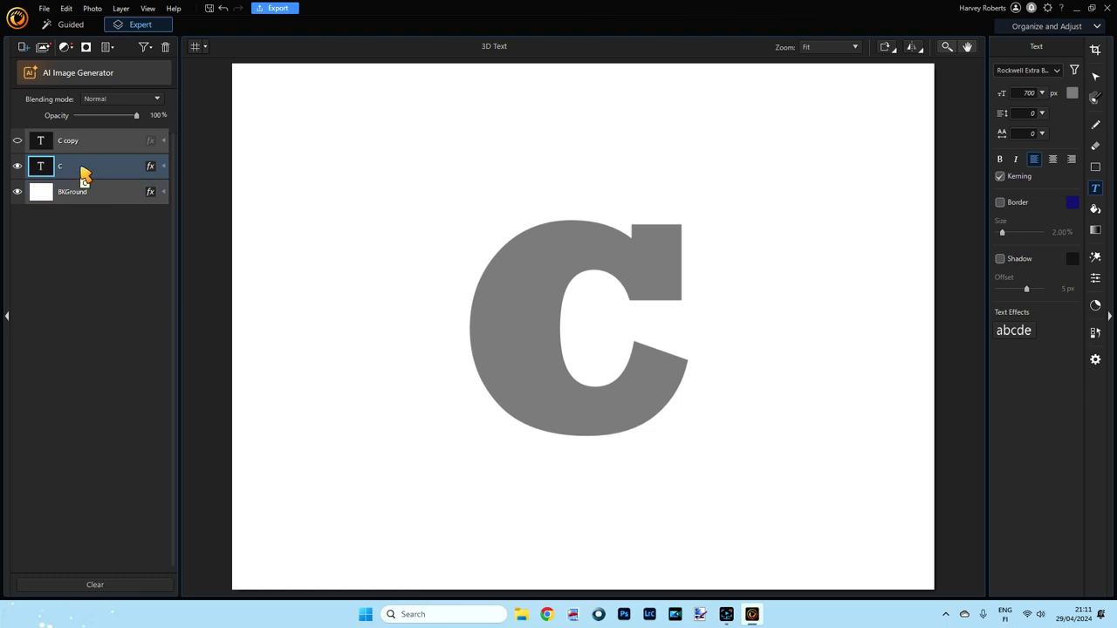
- Put the grey C layer into a layer group and rename the group 3D Text
{"action": "right_click", "coordinate": [72, 166]}
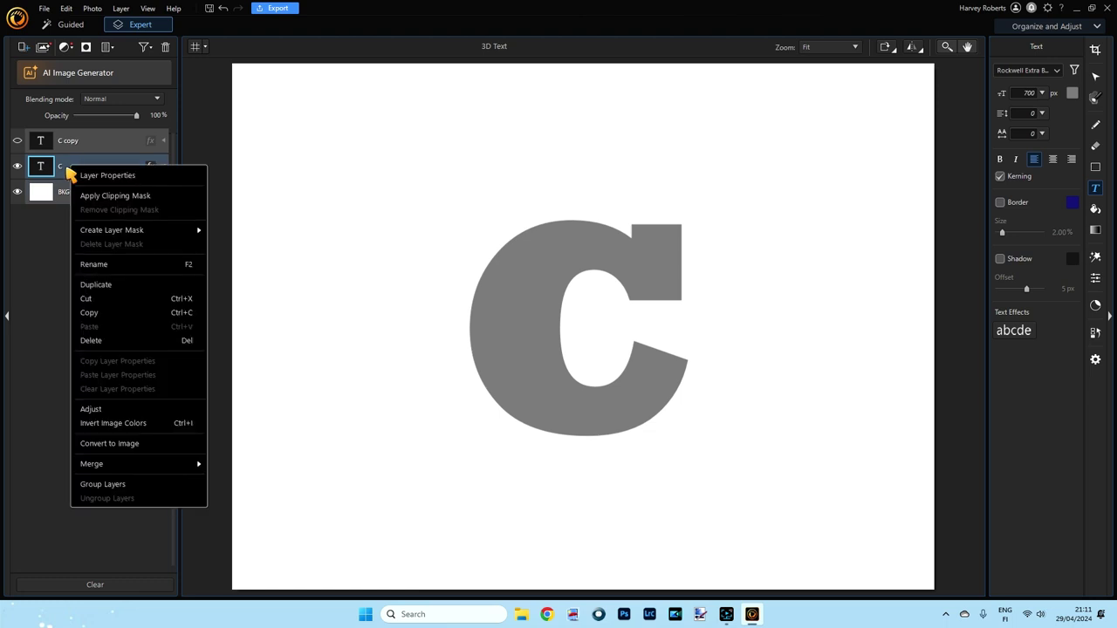
{"action": "left_click", "coordinate": [117, 487]}
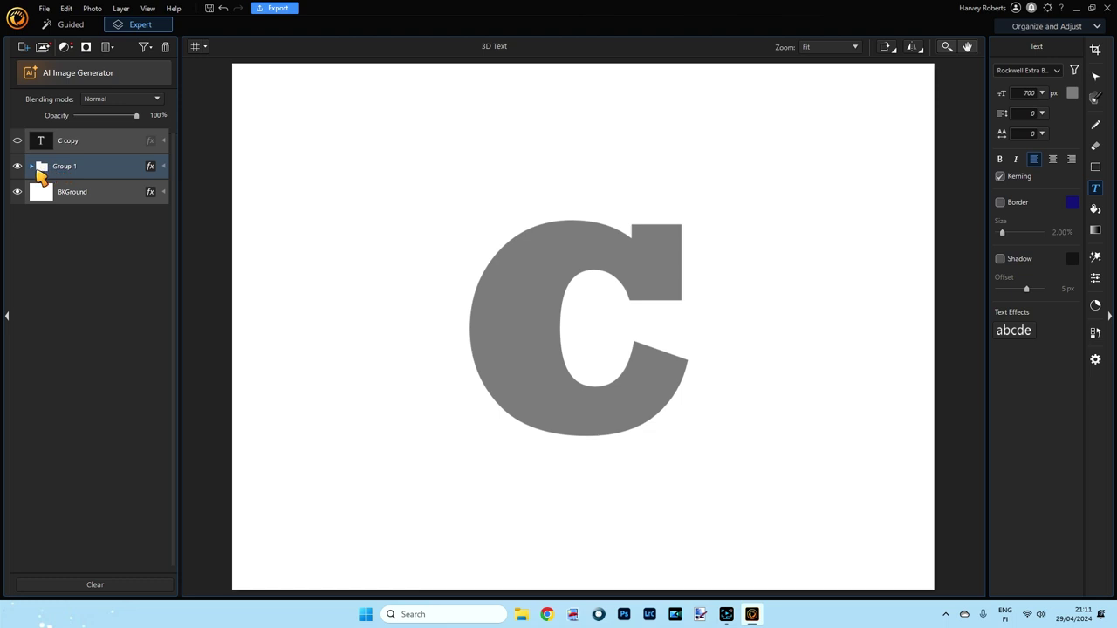
{"action": "double_click", "coordinate": [67, 168]}
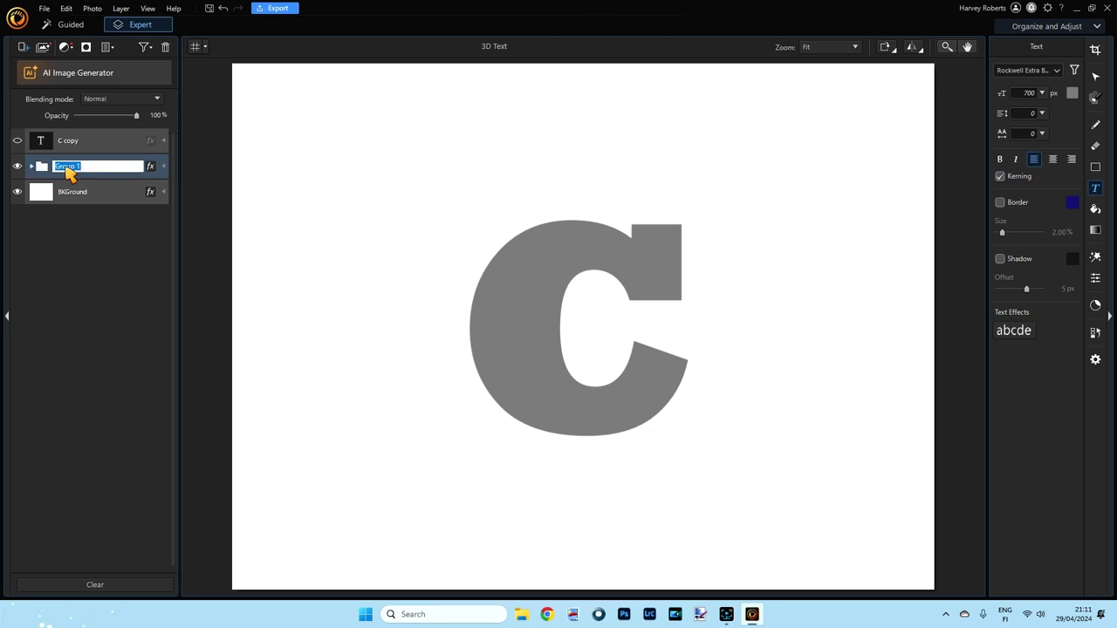
{"action": "type", "text": "3D Text"}
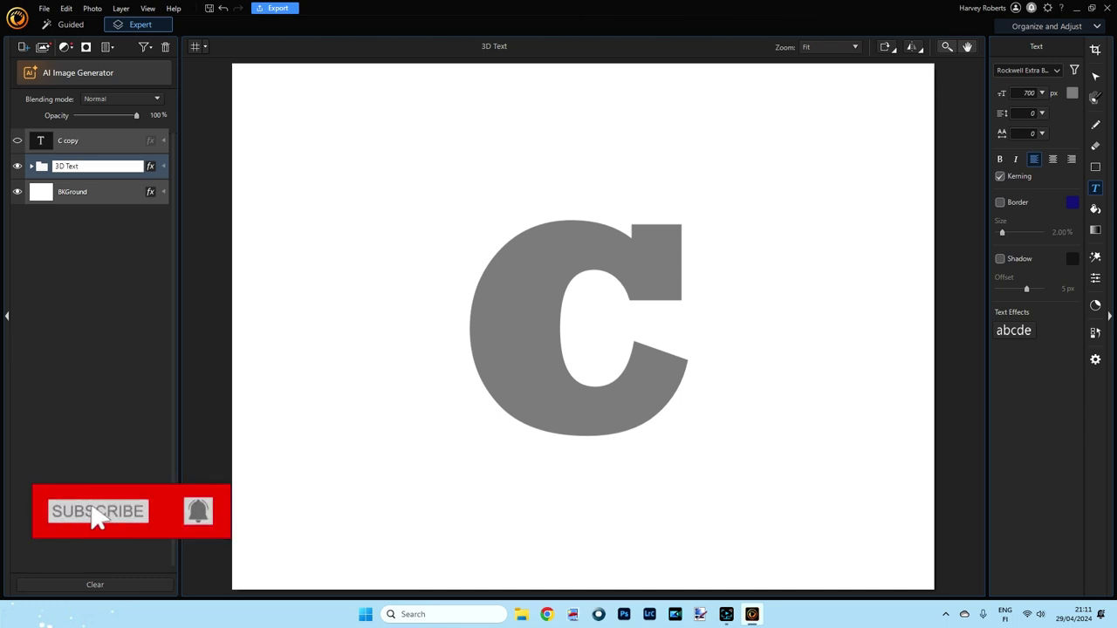
{"action": "key", "text": "Return"}
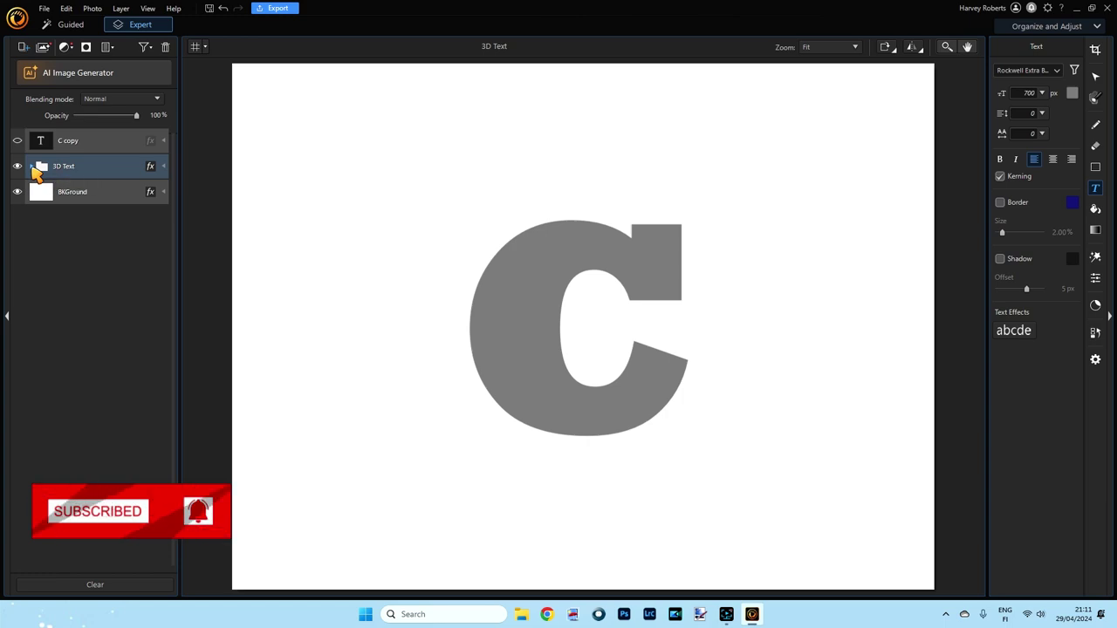
- Duplicate the grey C layer inside the 3D Text group and nudge the duplicate one larger step to the right
{"action": "left_click", "coordinate": [32, 166]}
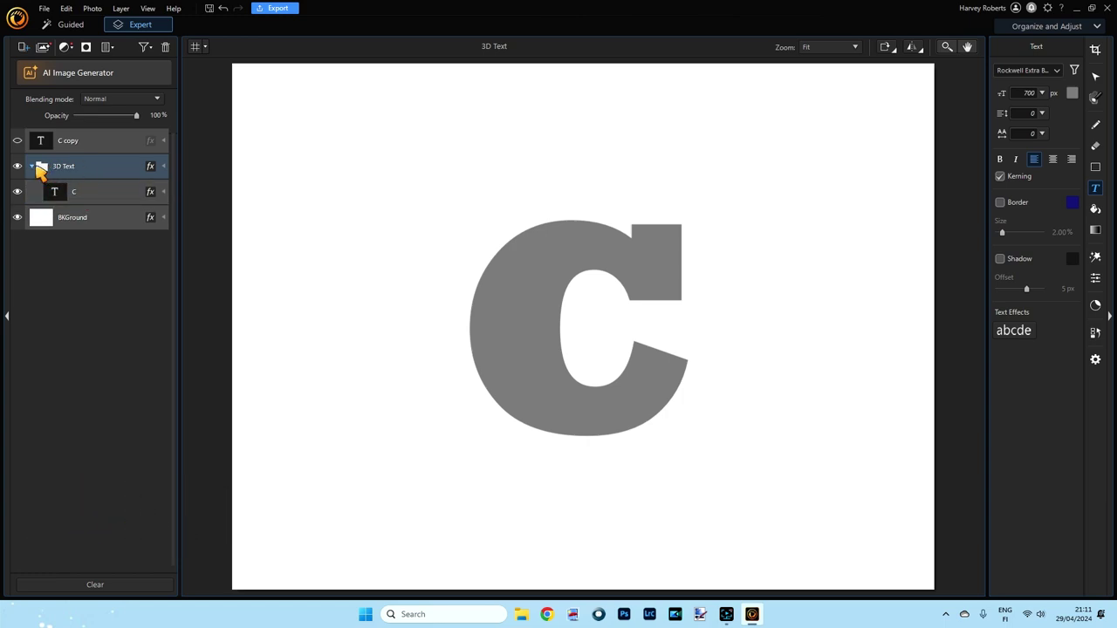
{"action": "left_click", "coordinate": [92, 199]}
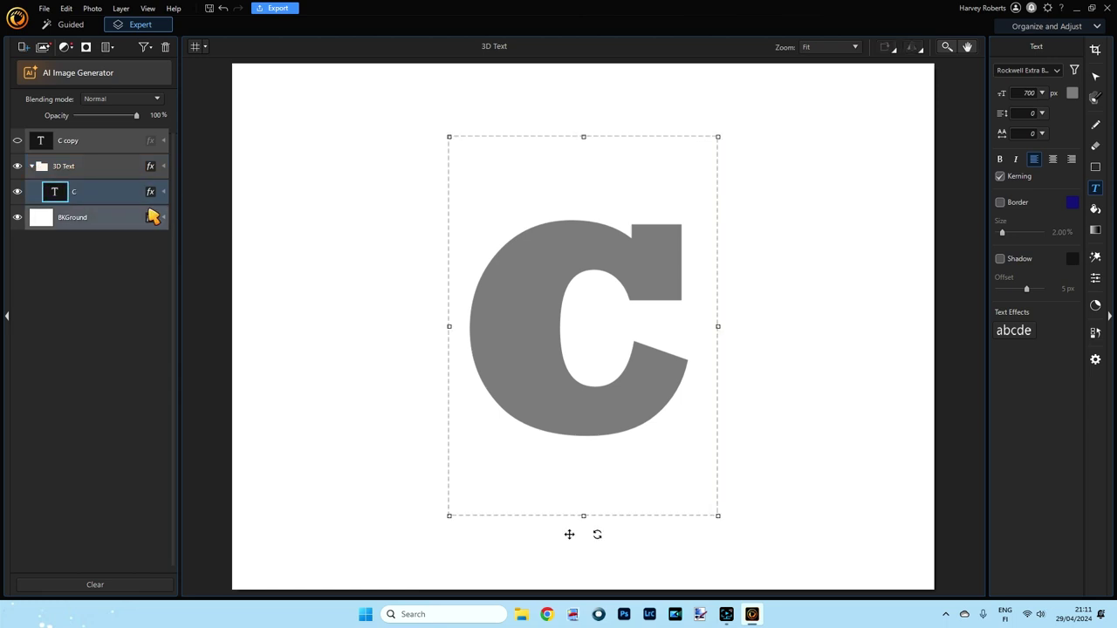
{"action": "left_click", "coordinate": [85, 196]}
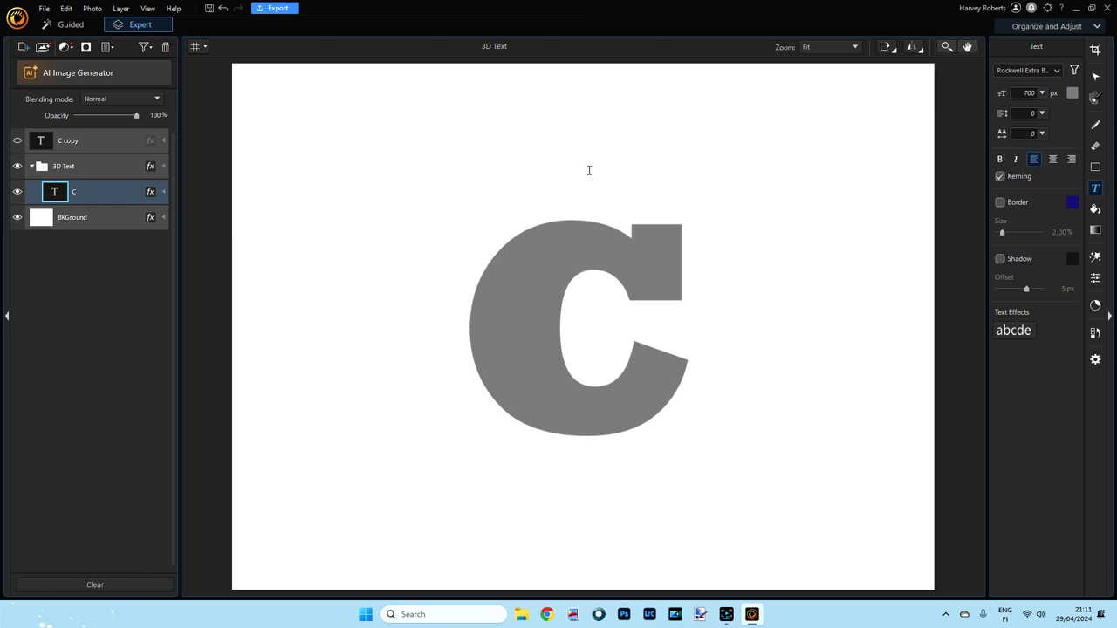
{"action": "left_click", "coordinate": [1096, 77]}
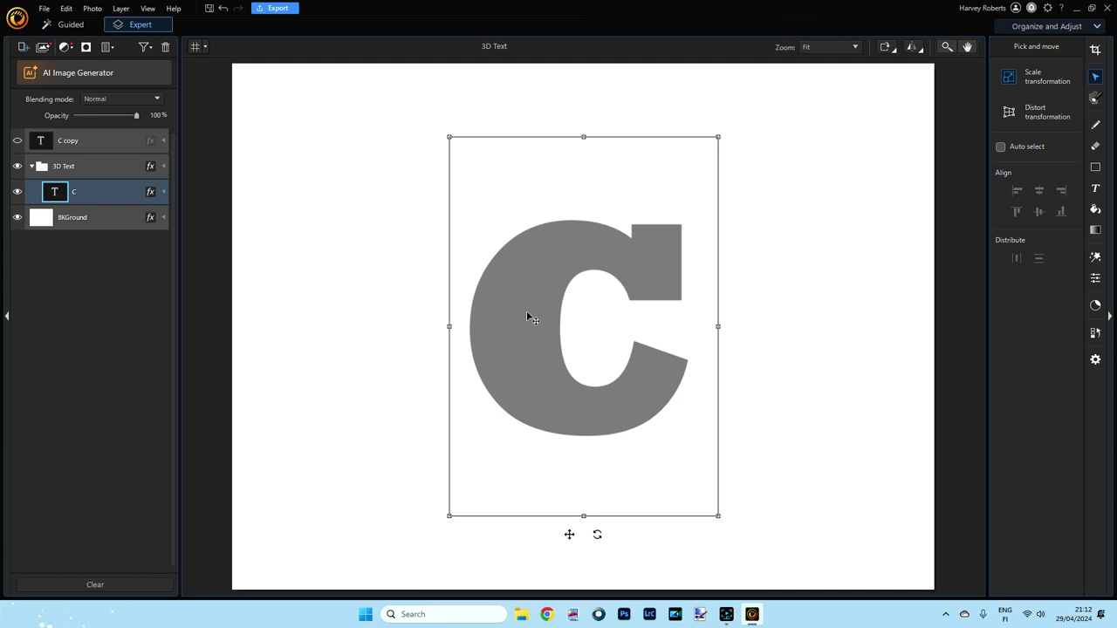
{"action": "right_click", "coordinate": [70, 197]}
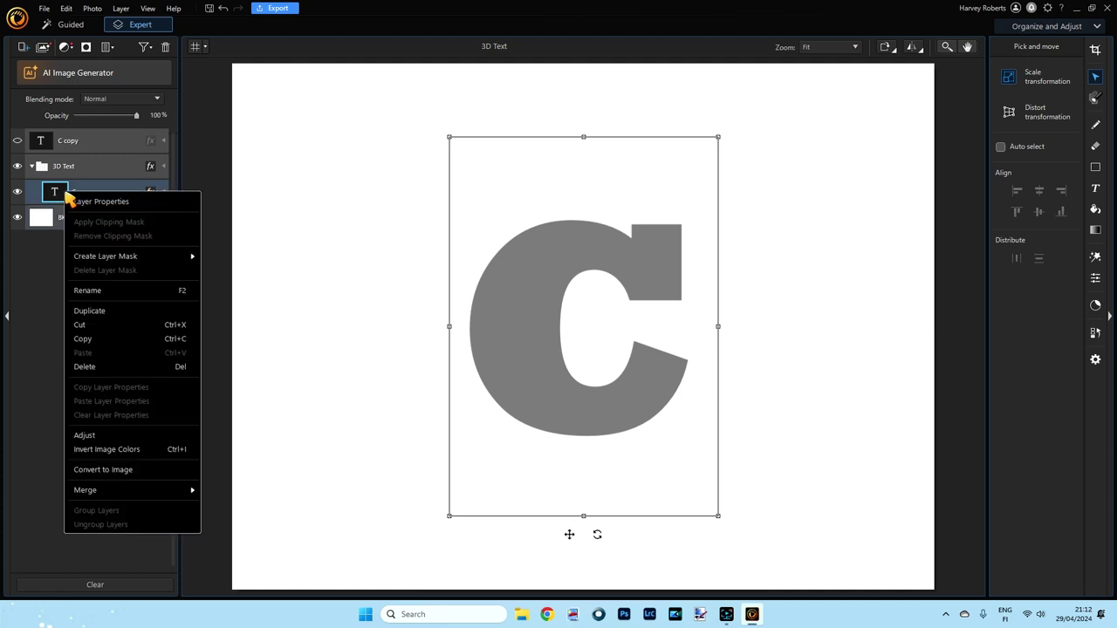
{"action": "left_click", "coordinate": [101, 314]}
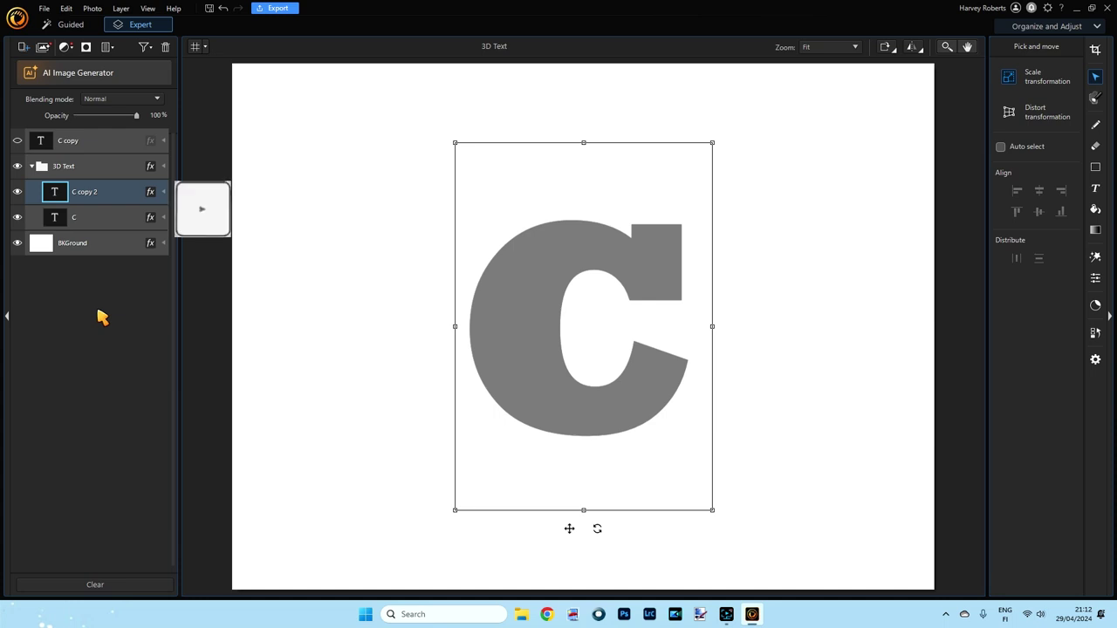
{"action": "key", "text": "shift+Right"}
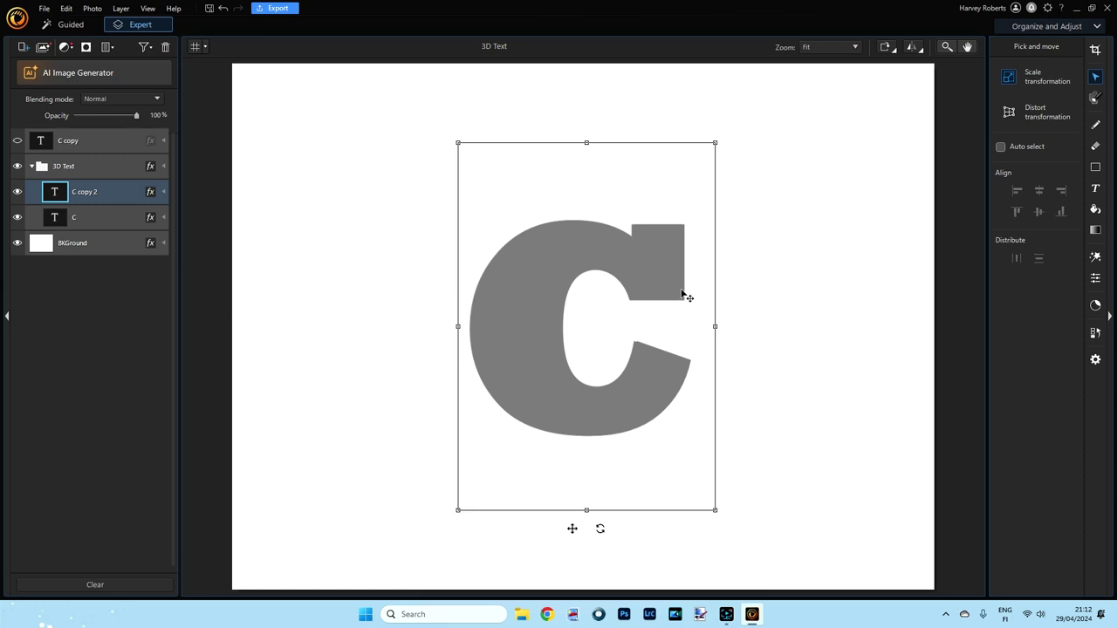
- Duplicate the topmost grey C in the group three more times, nudging each new copy one further step to the right
{"action": "right_click", "coordinate": [80, 195]}
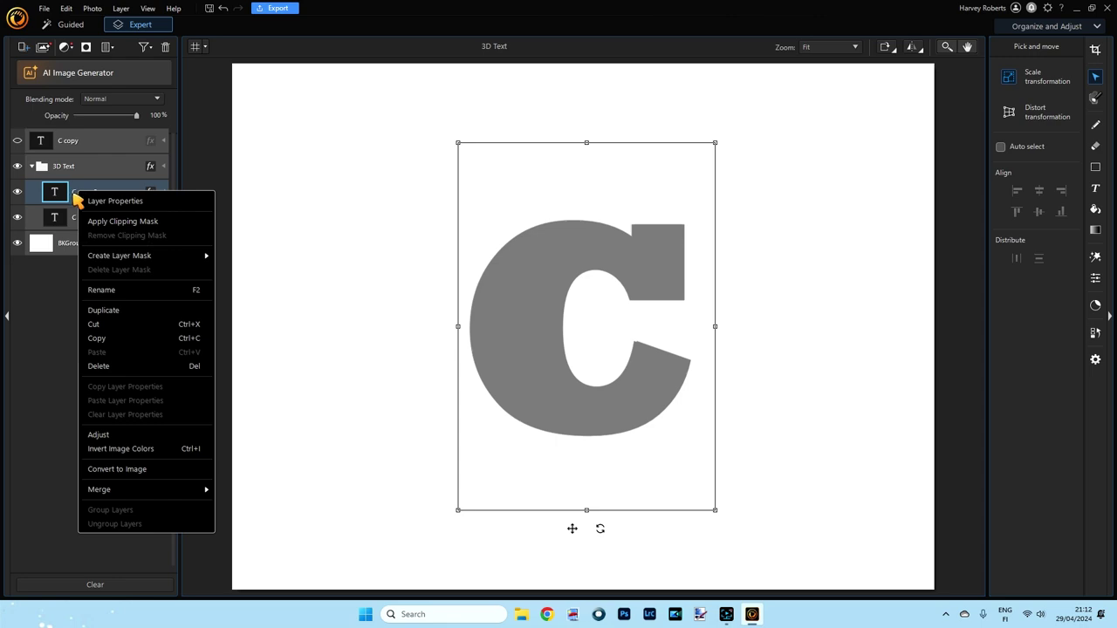
{"action": "left_click", "coordinate": [118, 319]}
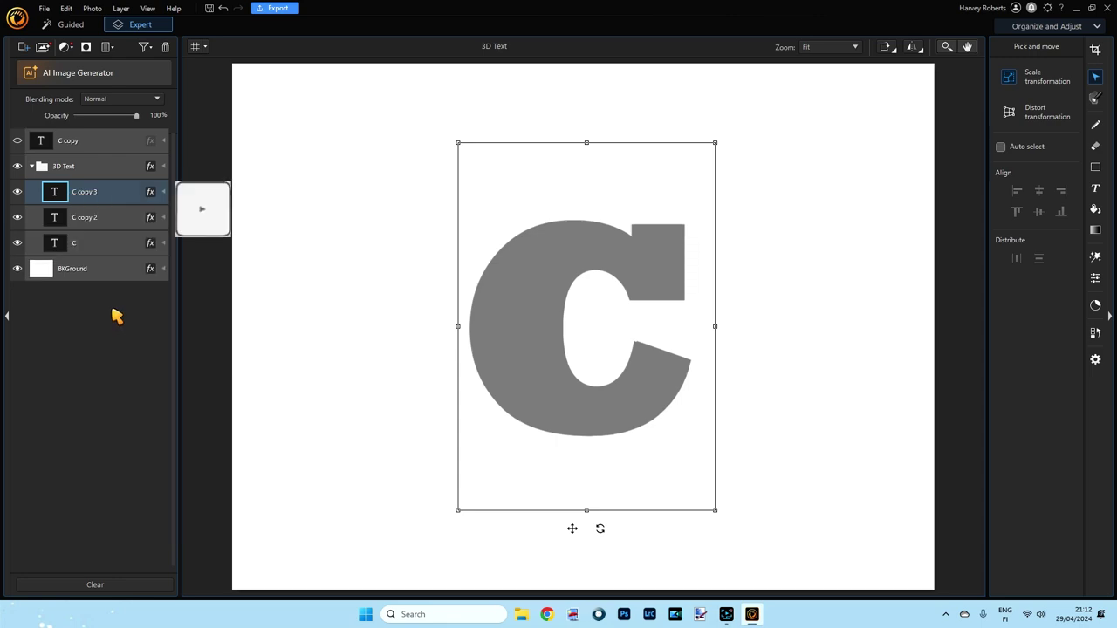
{"action": "key", "text": "Right"}
{"action": "key", "text": "Right"}
{"action": "key", "text": "Right"}
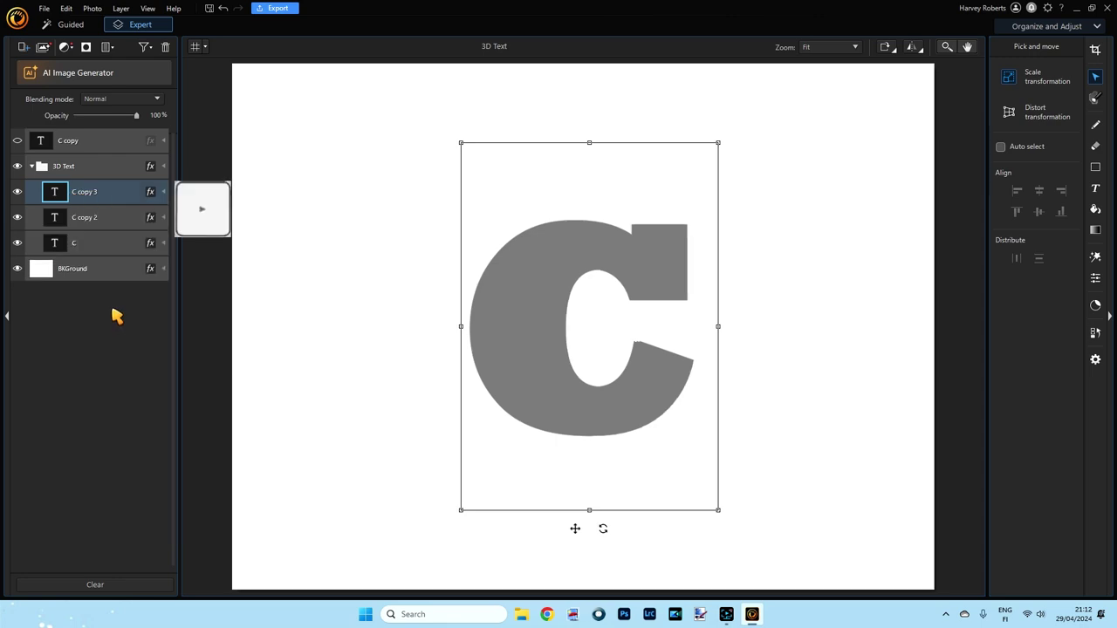
{"action": "right_click", "coordinate": [84, 196]}
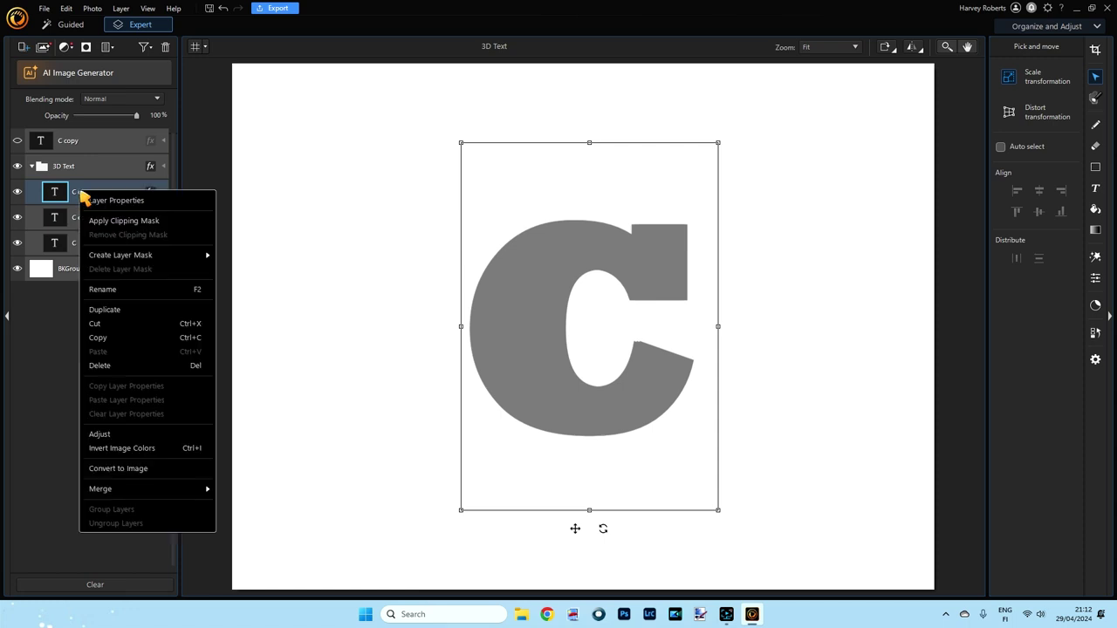
{"action": "left_click", "coordinate": [113, 311]}
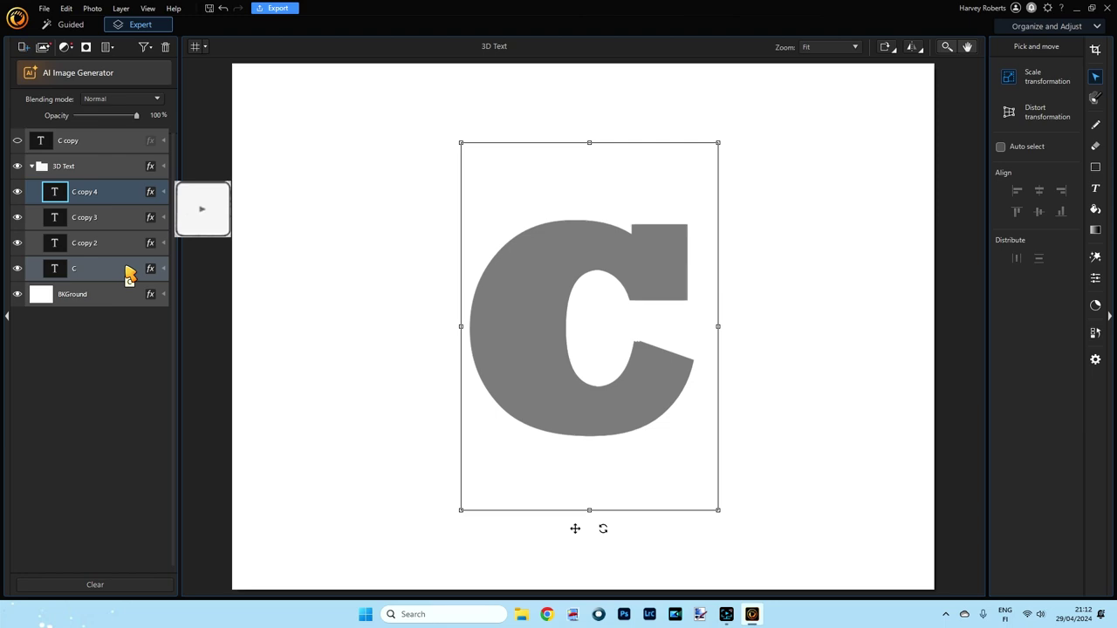
{"action": "key", "text": "Right"}
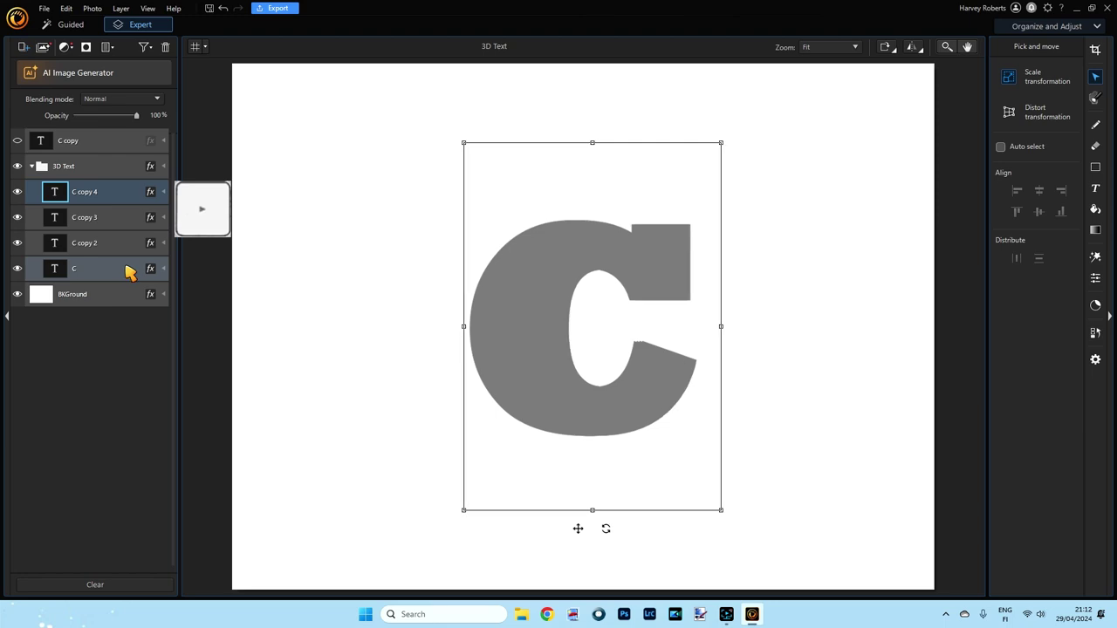
{"action": "right_click", "coordinate": [83, 198]}
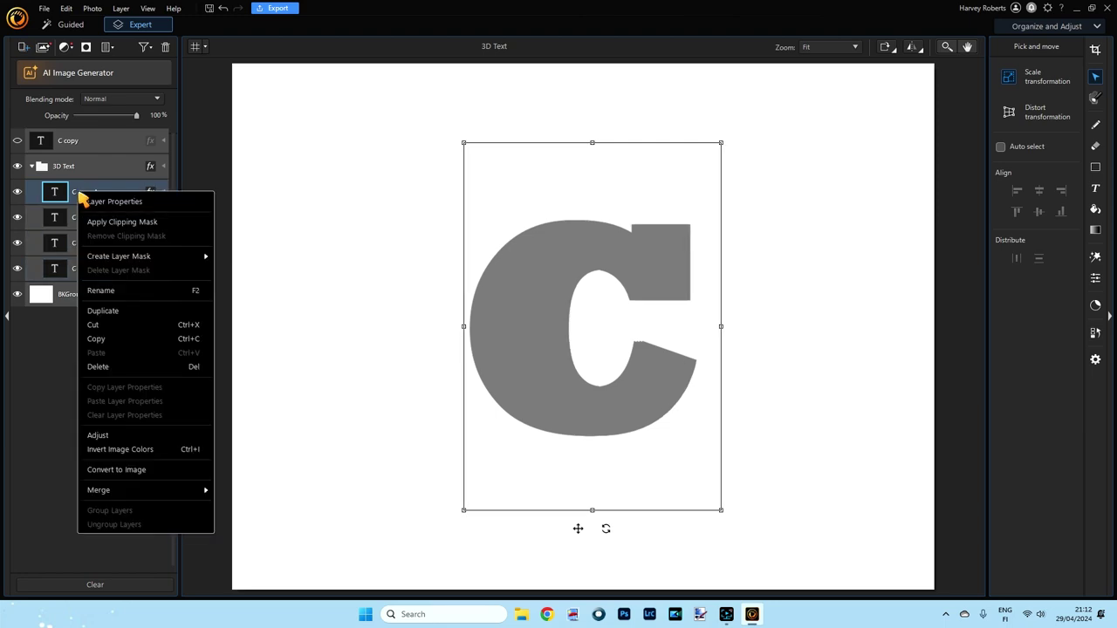
{"action": "left_click", "coordinate": [103, 311]}
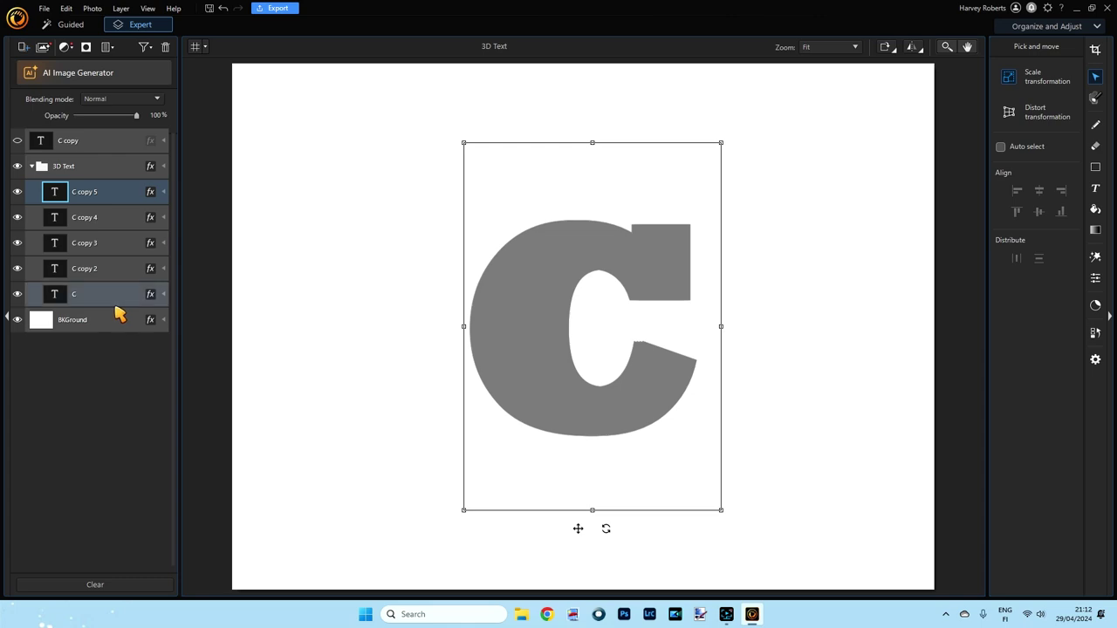
{"action": "key", "text": "Right"}
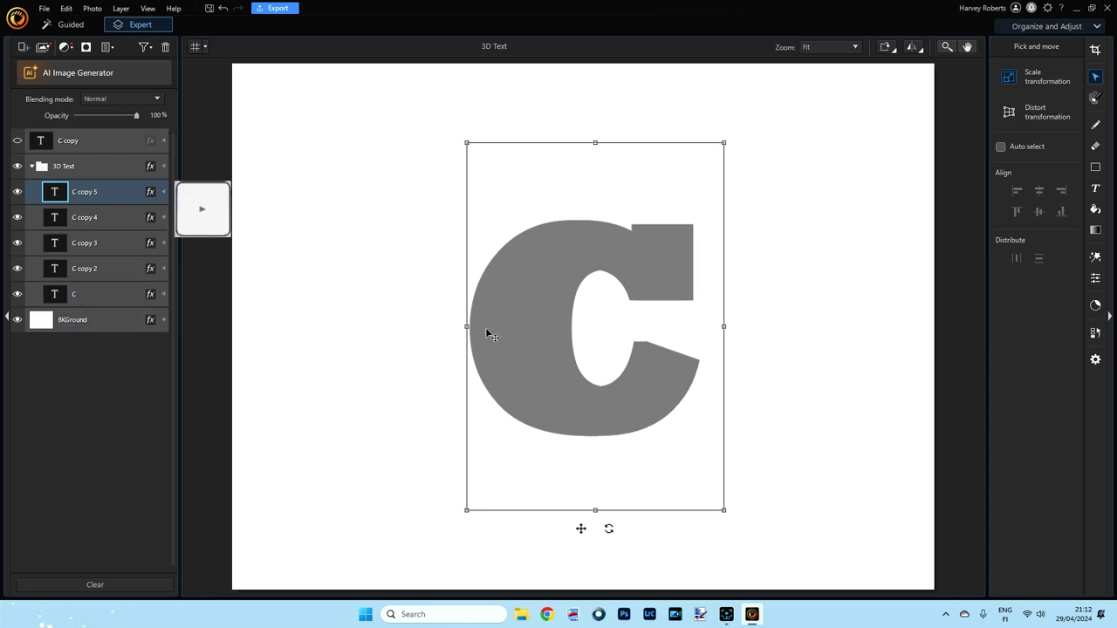
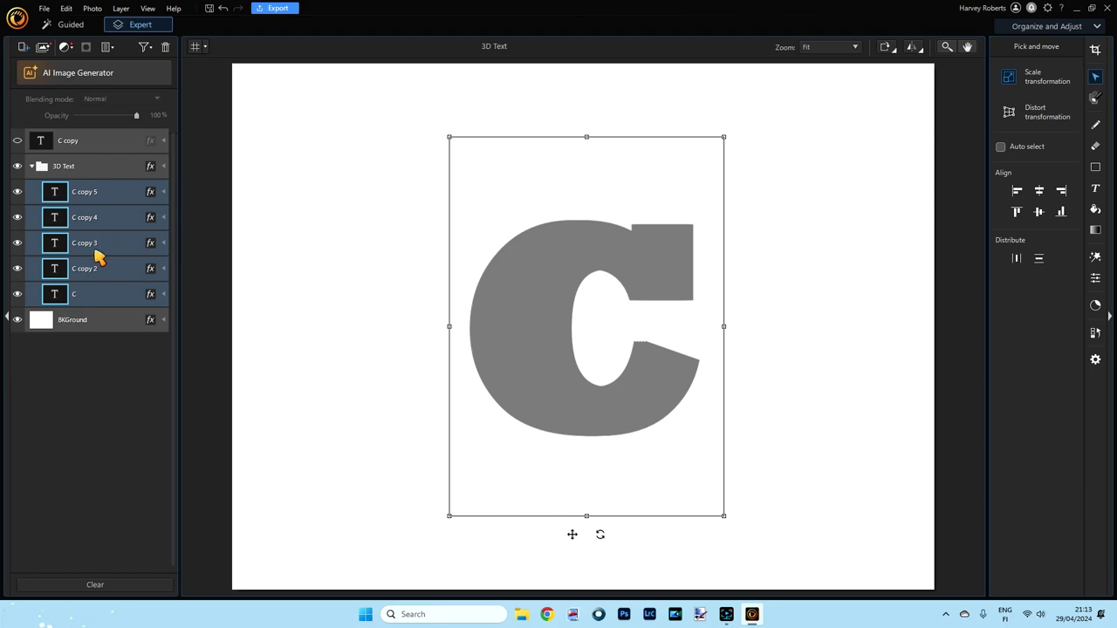
- Duplicate all five C layers in the 3D Text group together and nudge the new set five steps to the right
{"action": "right_click", "coordinate": [99, 247]}
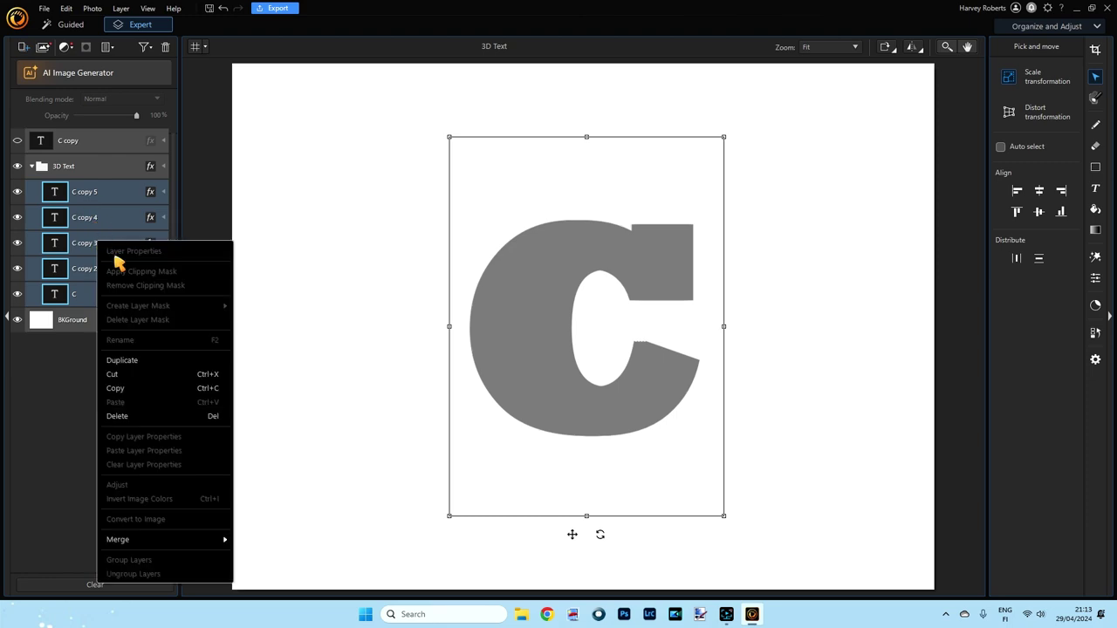
{"action": "left_click", "coordinate": [122, 360]}
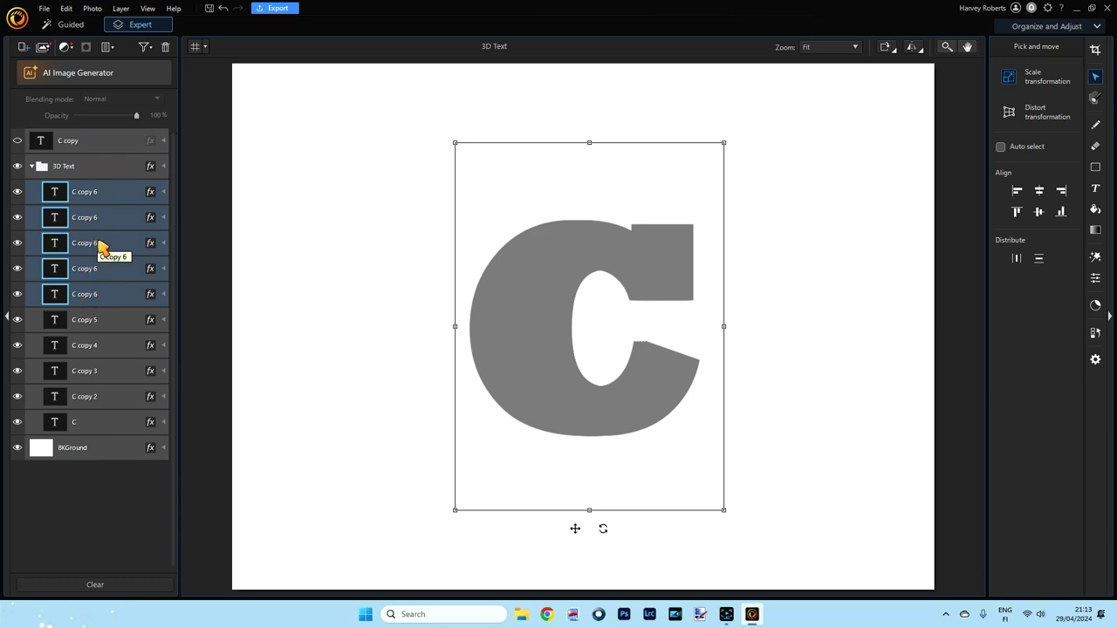
{"action": "mouse_move", "coordinate": [100, 247]}
{"action": "key", "text": "Right"}
{"action": "key", "text": "Right"}
{"action": "key", "text": "Right"}
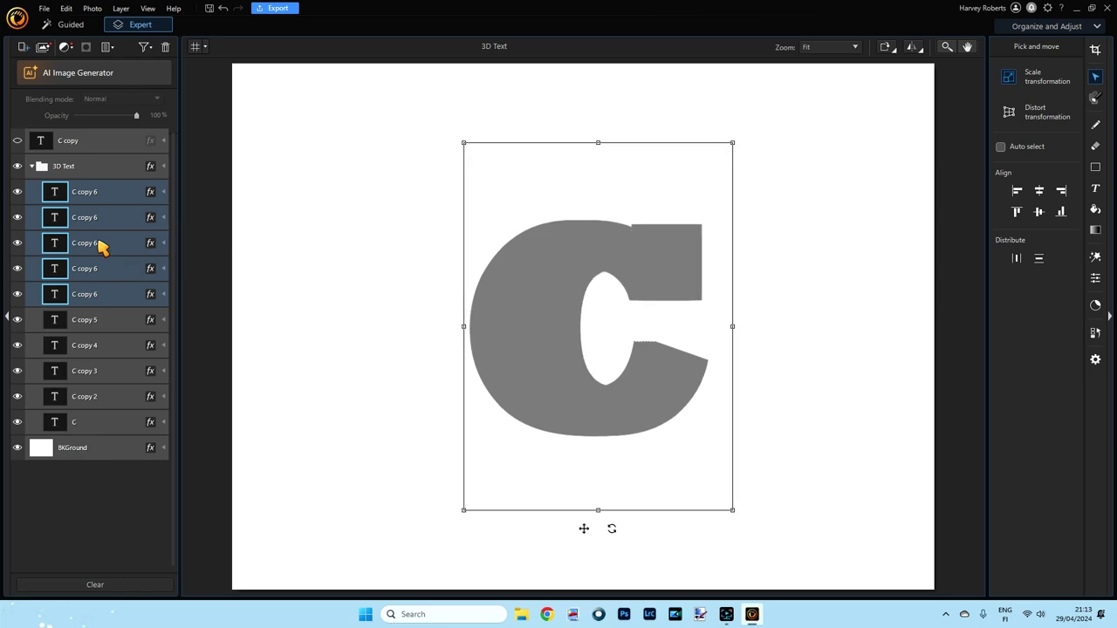
{"action": "key", "text": "Right"}
{"action": "key", "text": "Right"}
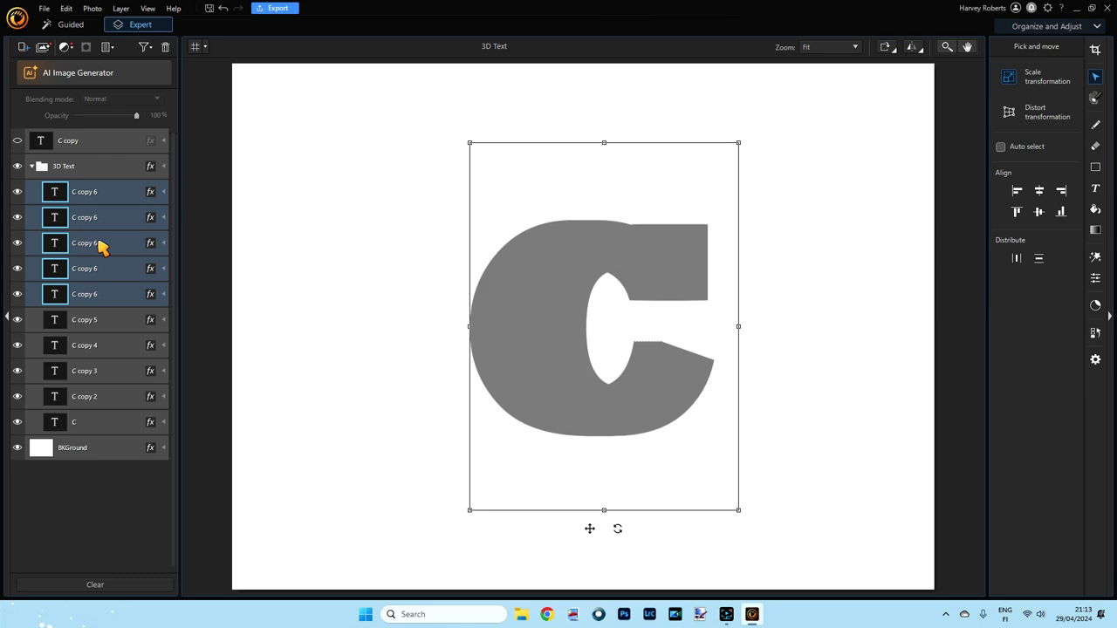
- Duplicate the newest set of five C layers and nudge these copies another five steps right to deepen the extrusion
{"action": "right_click", "coordinate": [99, 226]}
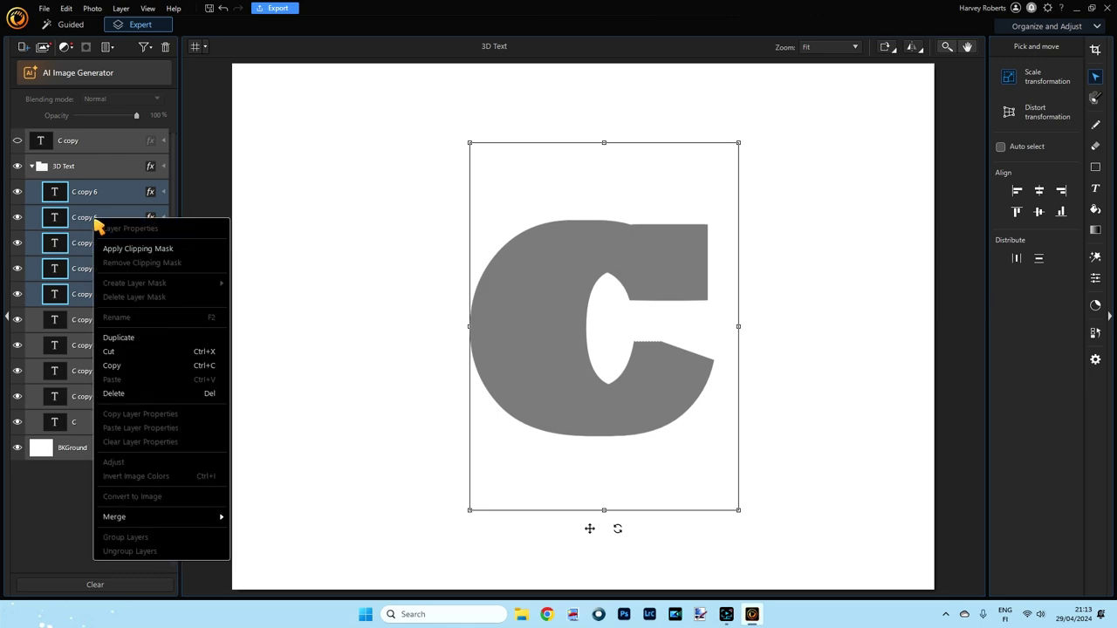
{"action": "left_click", "coordinate": [120, 338]}
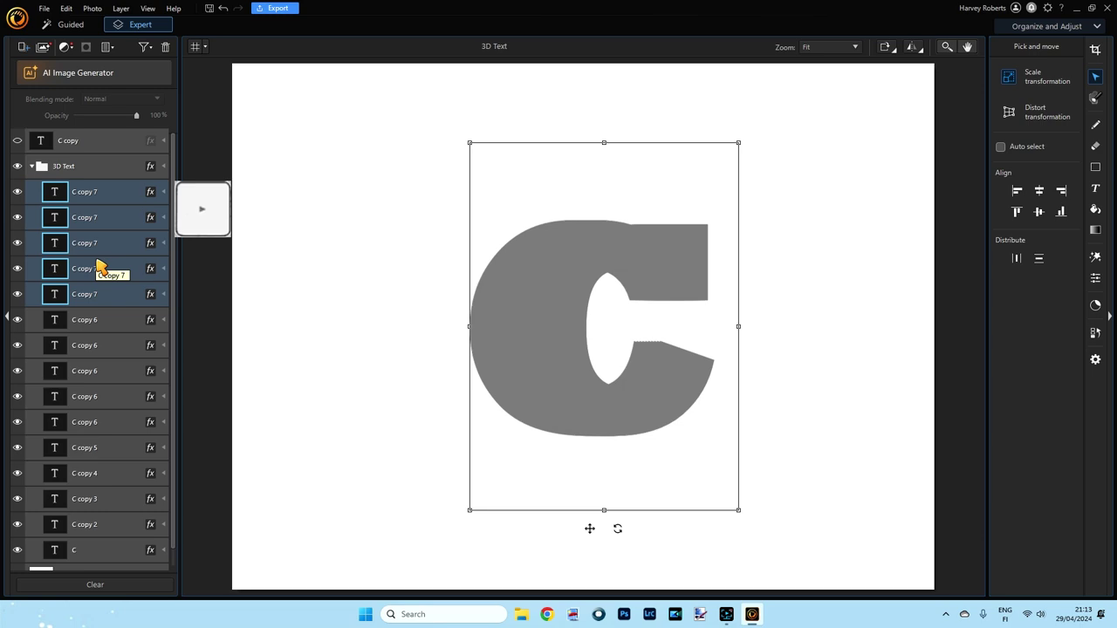
{"action": "key", "text": "Right"}
{"action": "key", "text": "Right"}
{"action": "key", "text": "Right"}
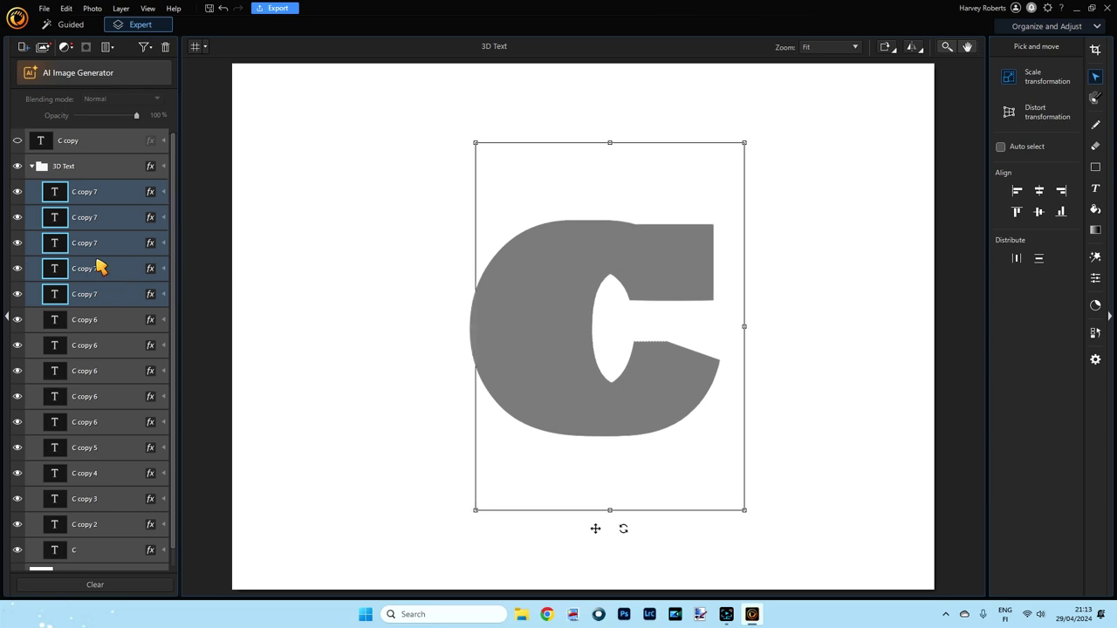
{"action": "key", "text": "Right"}
{"action": "key", "text": "Right"}
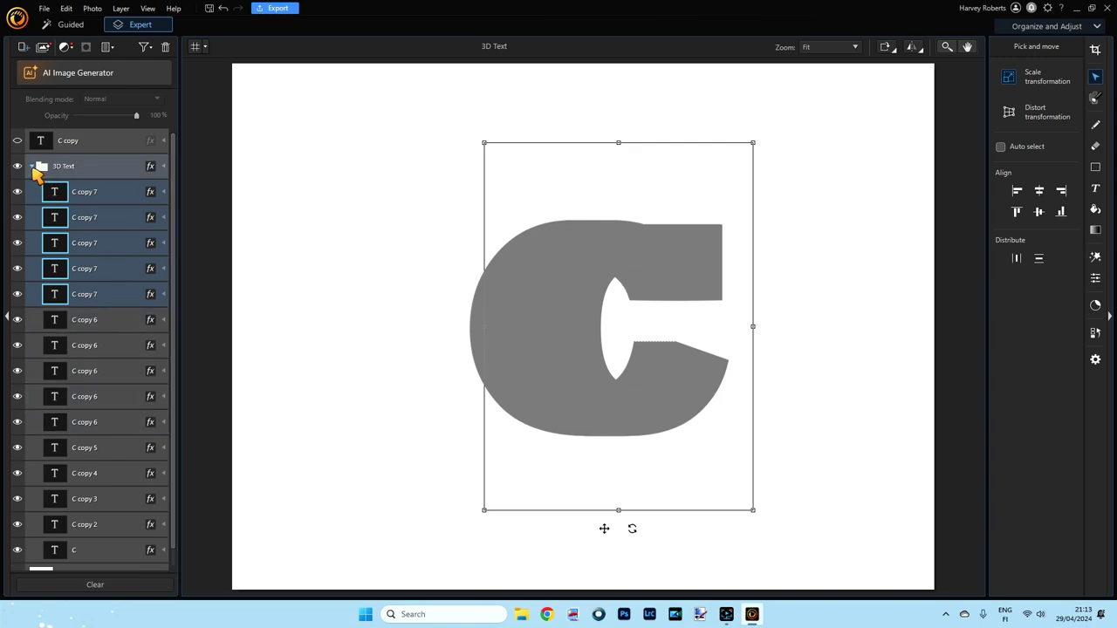
- Collapse the 3D Text group and show the black C copy layer above it
{"action": "left_click", "coordinate": [33, 166]}
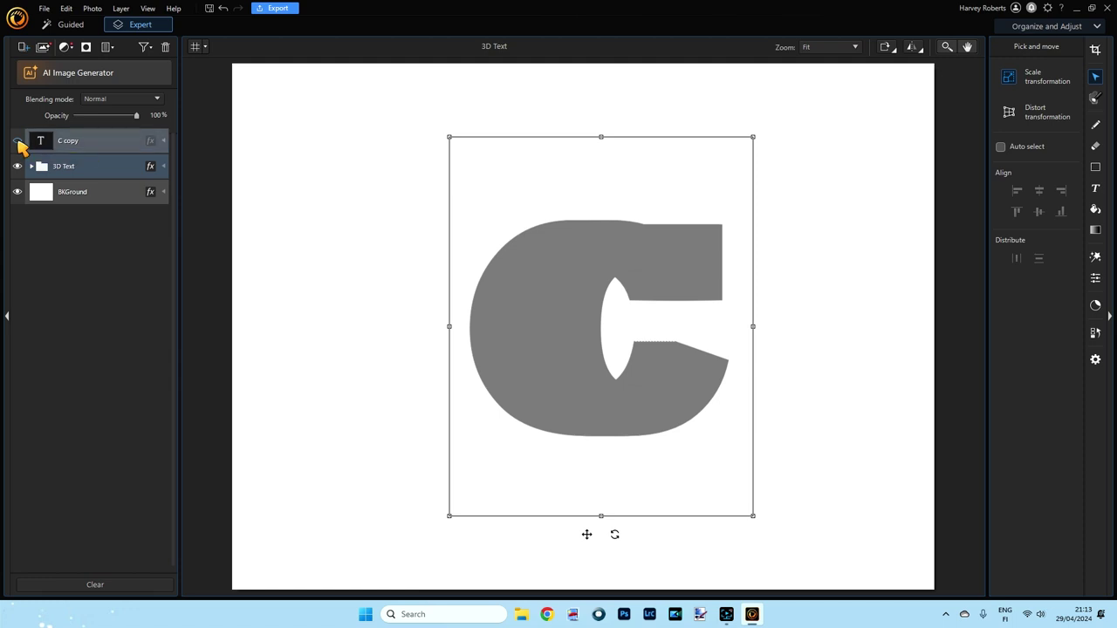
{"action": "left_click", "coordinate": [17, 141]}
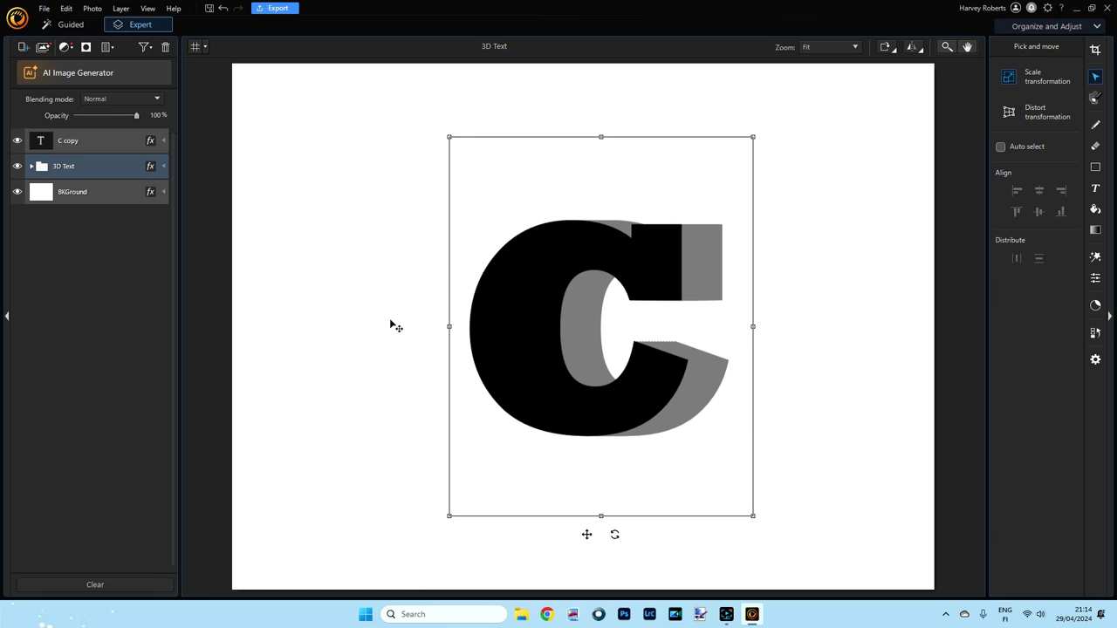
- Add the clownfish JPG from Downloads as a photo layer above the black C copy and flip it horizontally
{"action": "left_click", "coordinate": [70, 144]}
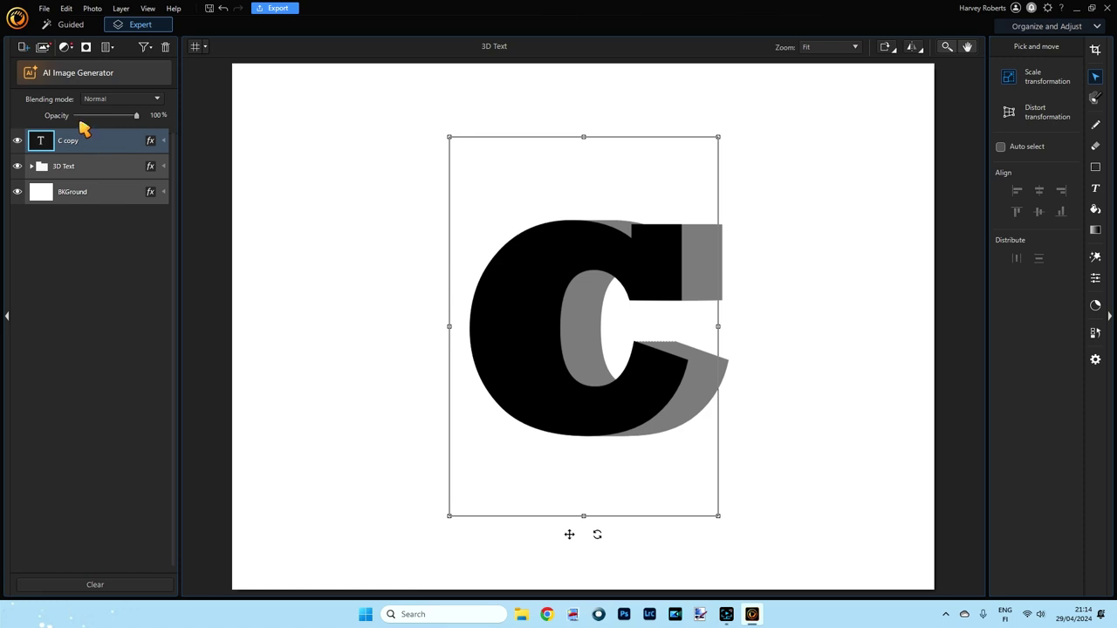
{"action": "left_click", "coordinate": [24, 48]}
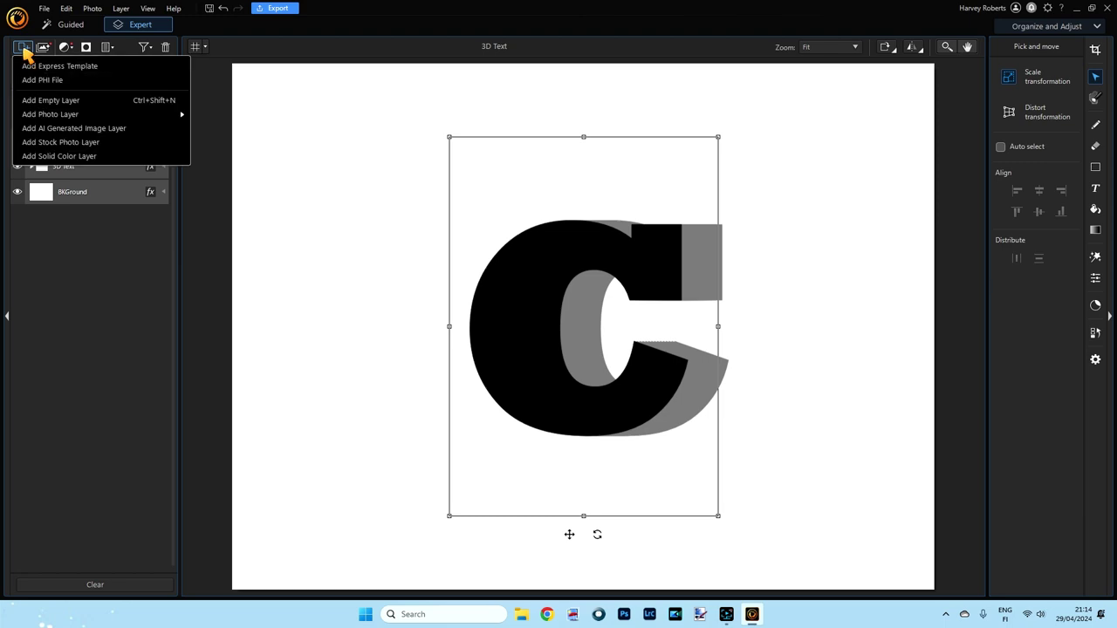
{"action": "mouse_move", "coordinate": [59, 116]}
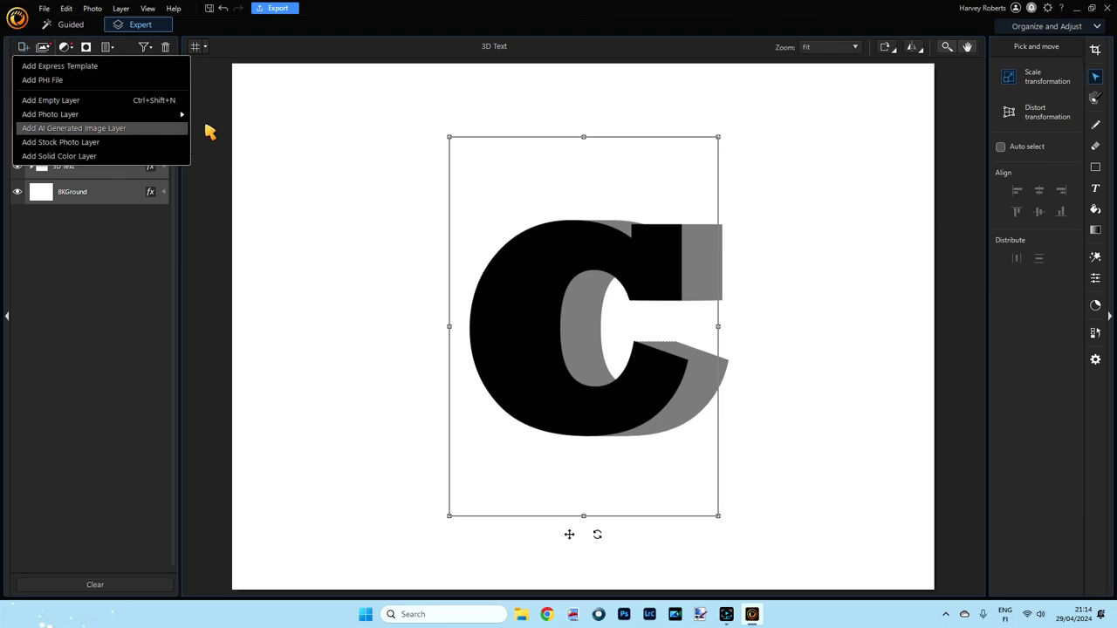
{"action": "left_click", "coordinate": [225, 122]}
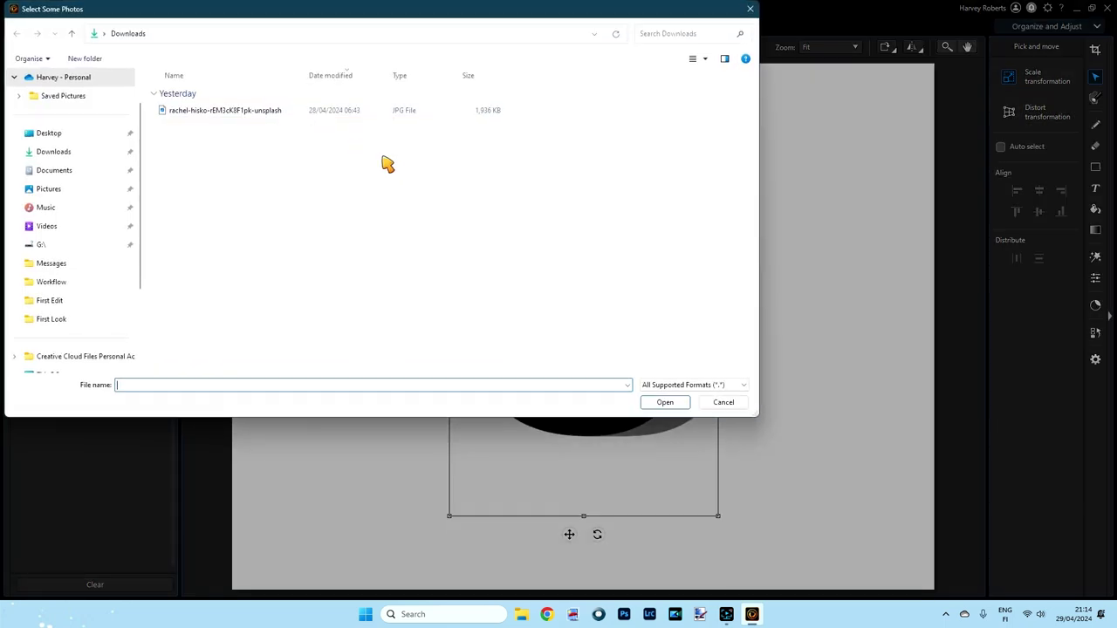
{"action": "double_click", "coordinate": [199, 123]}
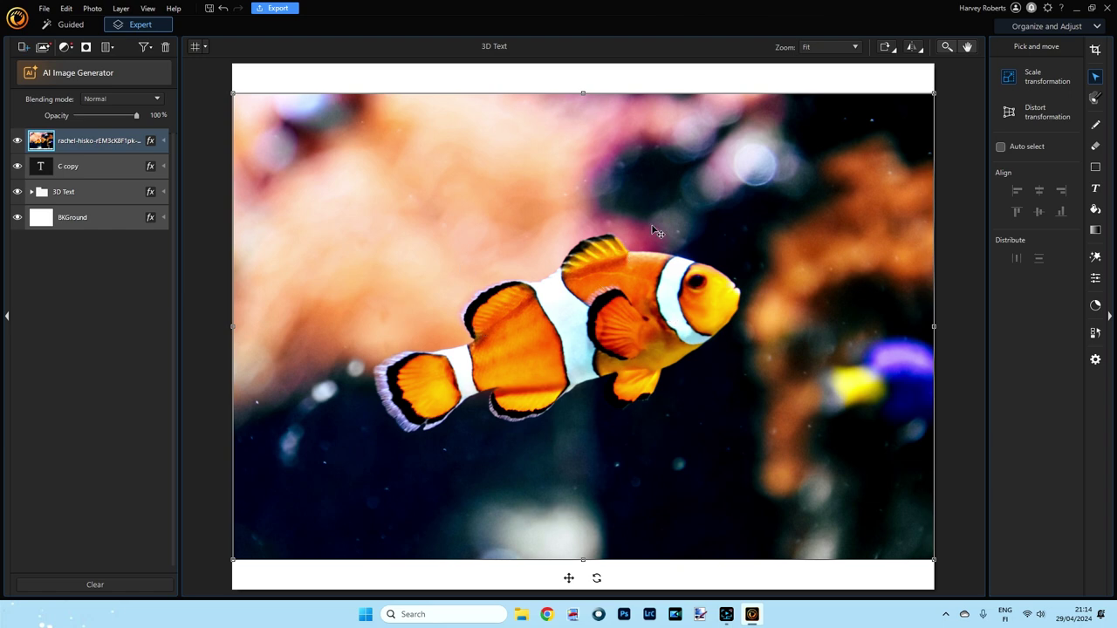
{"action": "left_click", "coordinate": [912, 50]}
{"action": "left_click", "coordinate": [911, 51]}
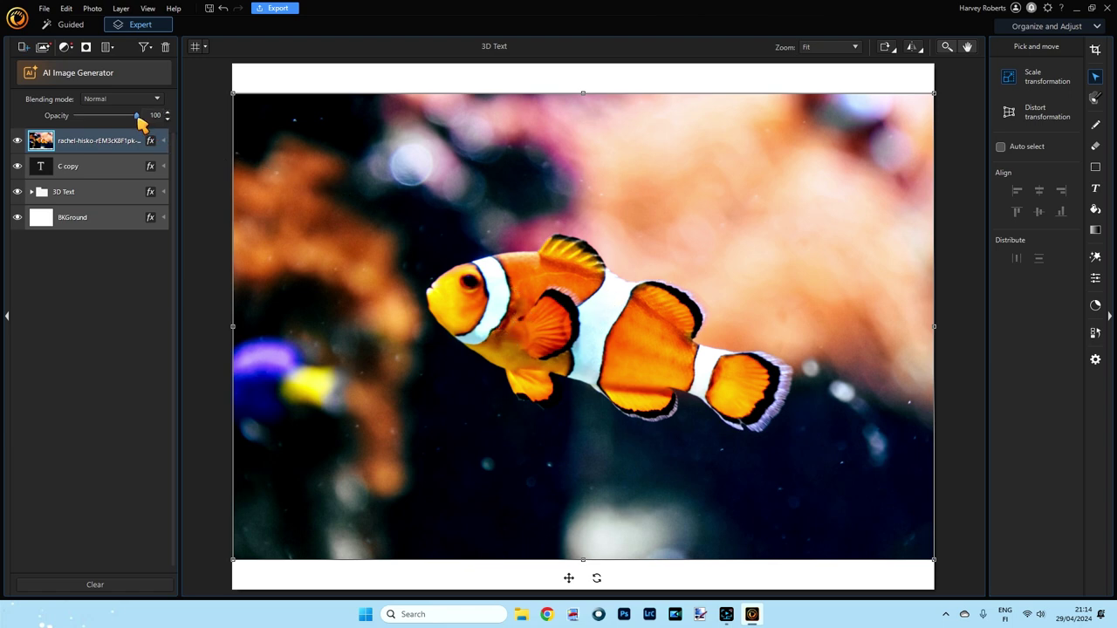
- Scale the fish photo down and position it over the C at 57% opacity, restoring the opacity to 100% once placed
{"action": "left_click_drag", "start_coordinate": [136, 116], "coordinate": [114, 120]}
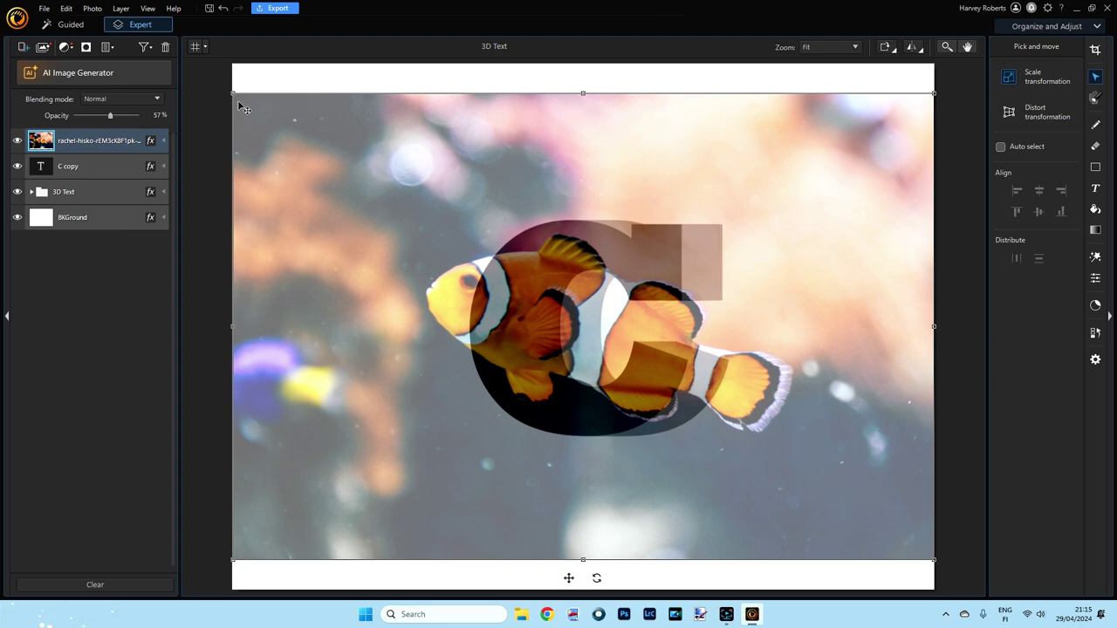
{"action": "left_click_drag", "start_coordinate": [234, 94], "coordinate": [374, 186]}
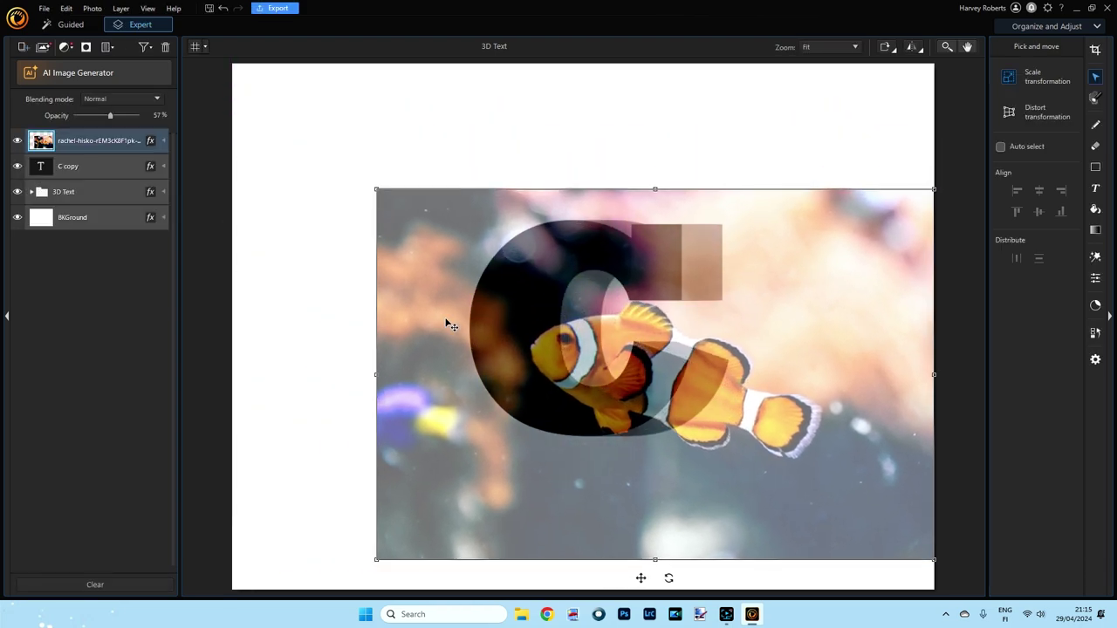
{"action": "left_click_drag", "start_coordinate": [448, 324], "coordinate": [334, 276]}
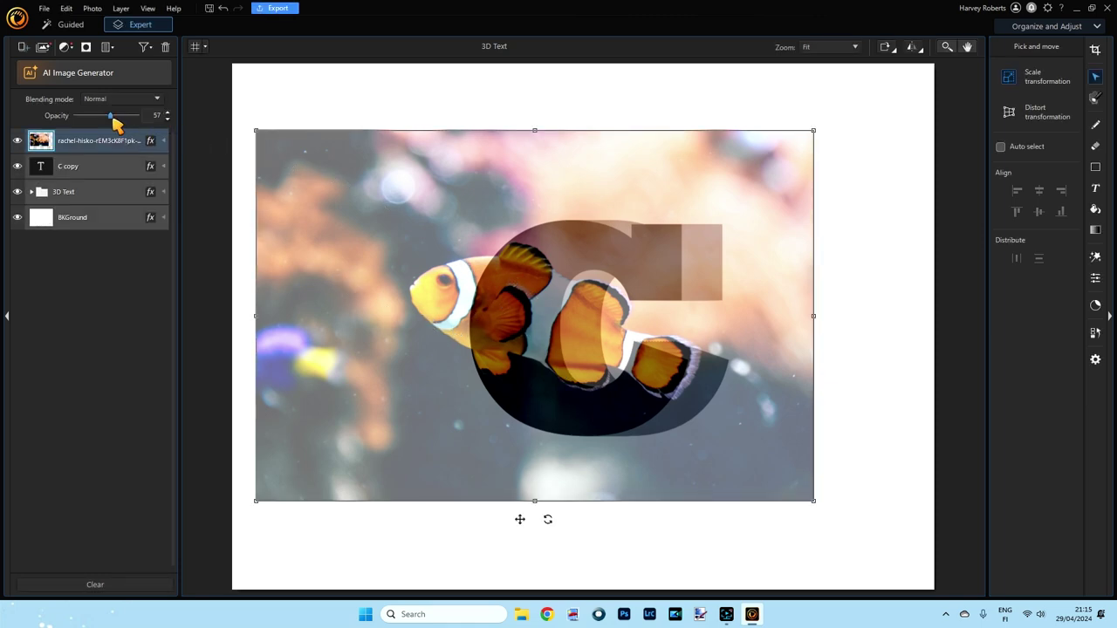
{"action": "left_click_drag", "start_coordinate": [110, 116], "coordinate": [142, 116]}
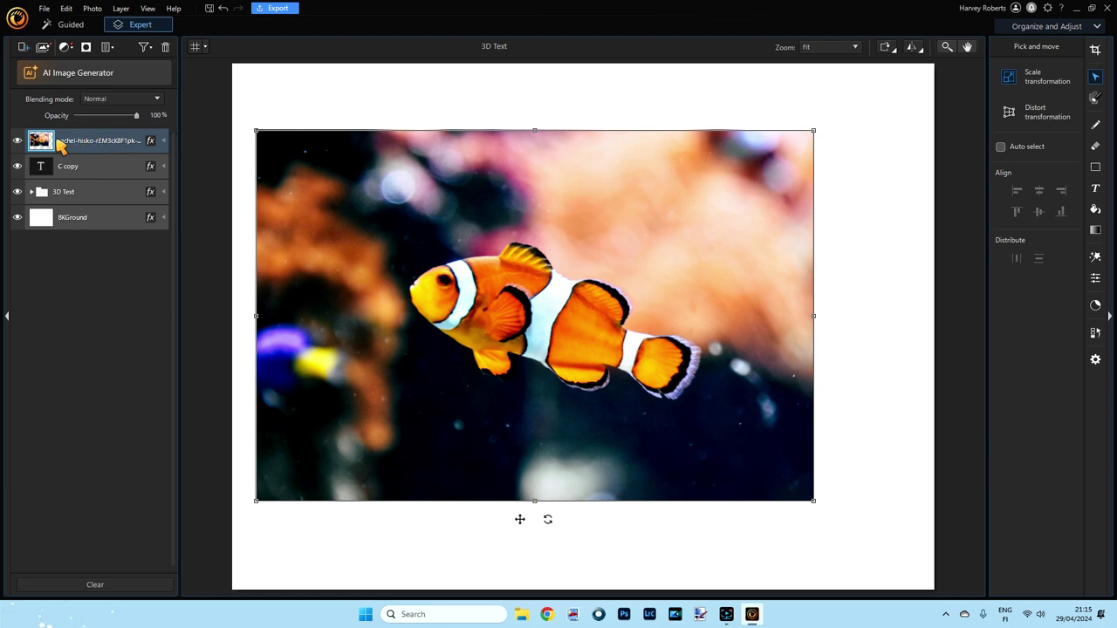
- Duplicate the clownfish photo layer twice to make three stacked fish layers
{"action": "right_click", "coordinate": [45, 144]}
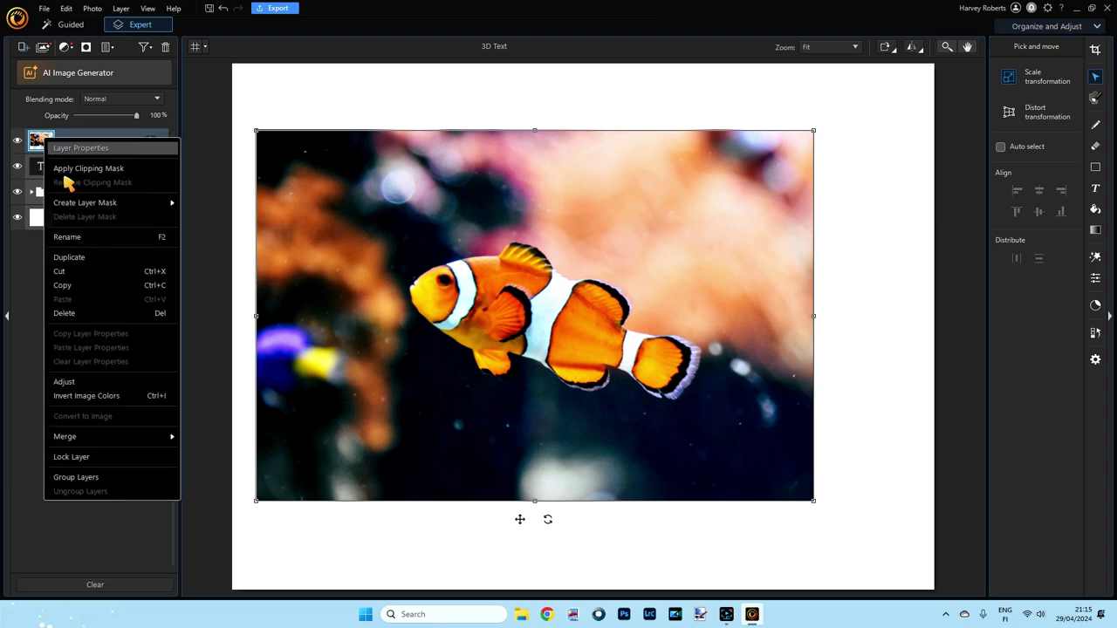
{"action": "left_click", "coordinate": [83, 258]}
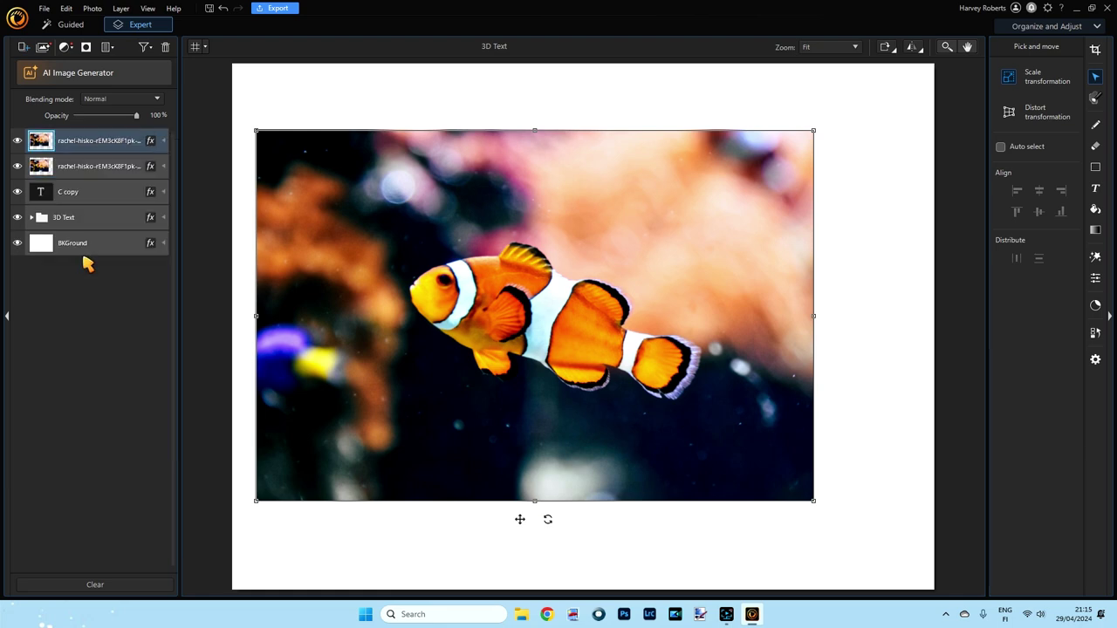
{"action": "right_click", "coordinate": [45, 145]}
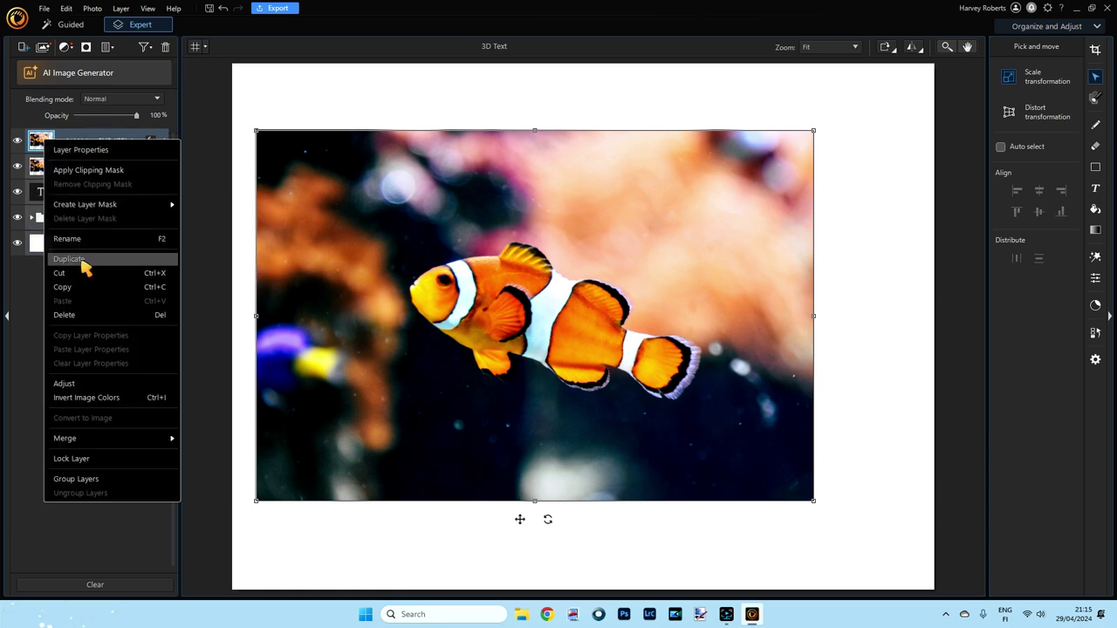
{"action": "left_click", "coordinate": [81, 261]}
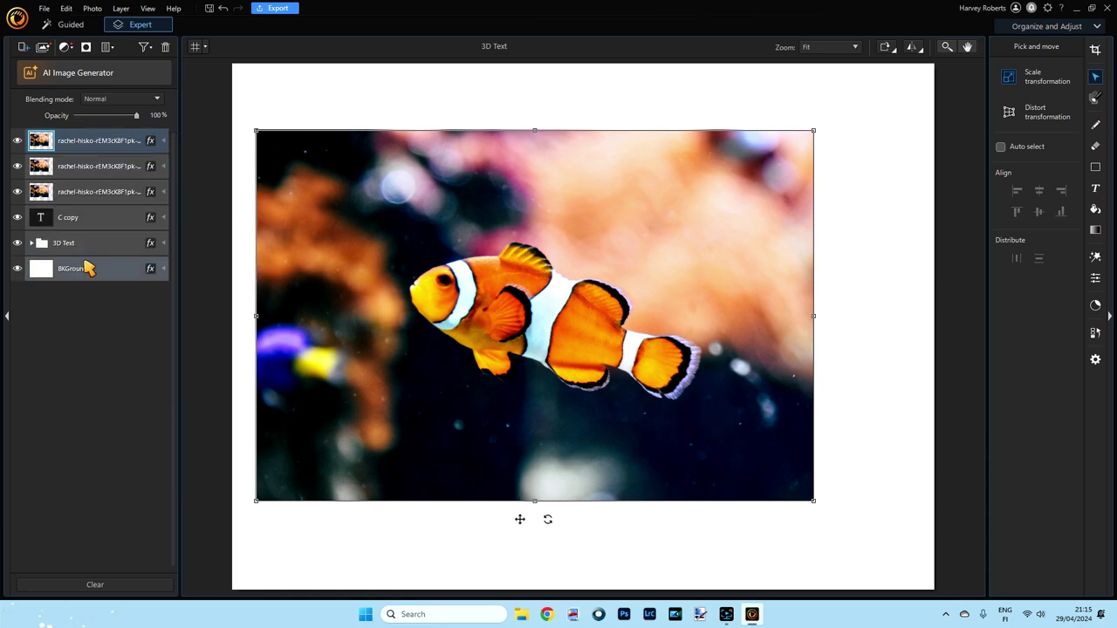
- Move the lowest fish photo layer directly above the 3D Text group and hide all layers above it
{"action": "left_click", "coordinate": [77, 196]}
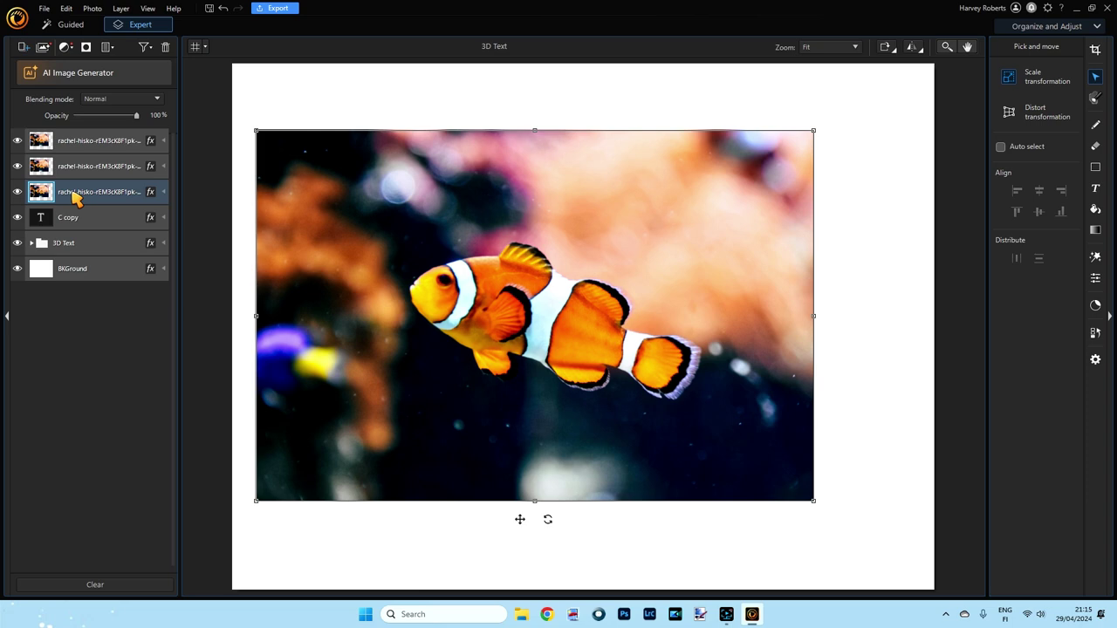
{"action": "left_click_drag", "start_coordinate": [74, 201], "coordinate": [79, 237]}
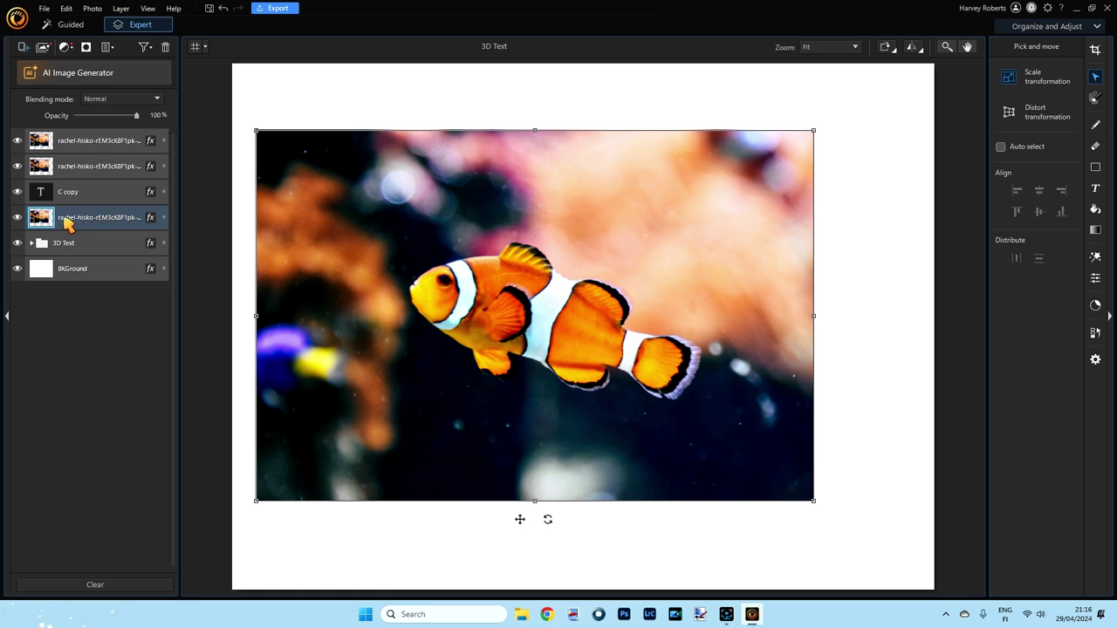
{"action": "left_click", "coordinate": [18, 192]}
{"action": "left_click", "coordinate": [18, 165]}
- Apply a clipping mask to the visible fish photo so it is clipped to the 3D Text group
{"action": "right_click", "coordinate": [76, 223]}
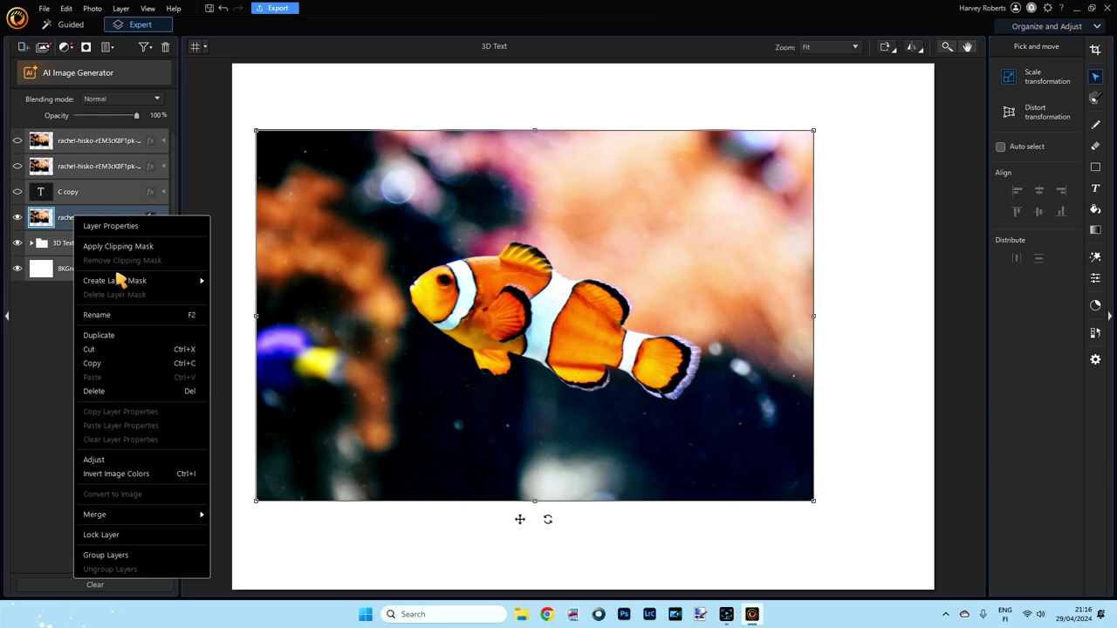
{"action": "mouse_move", "coordinate": [120, 283]}
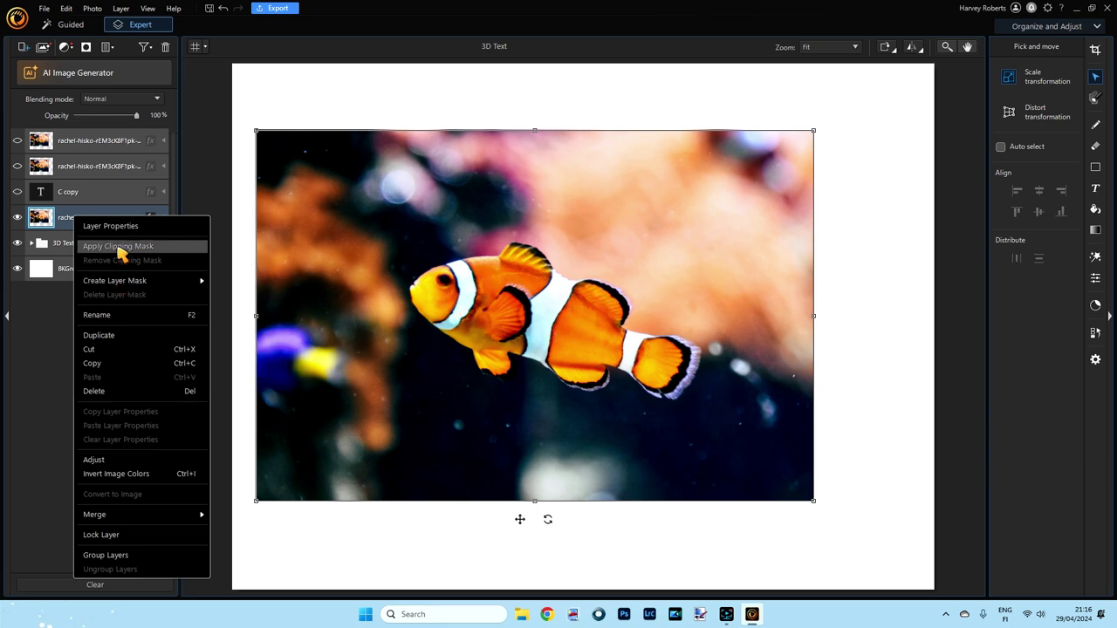
{"action": "left_click", "coordinate": [118, 248]}
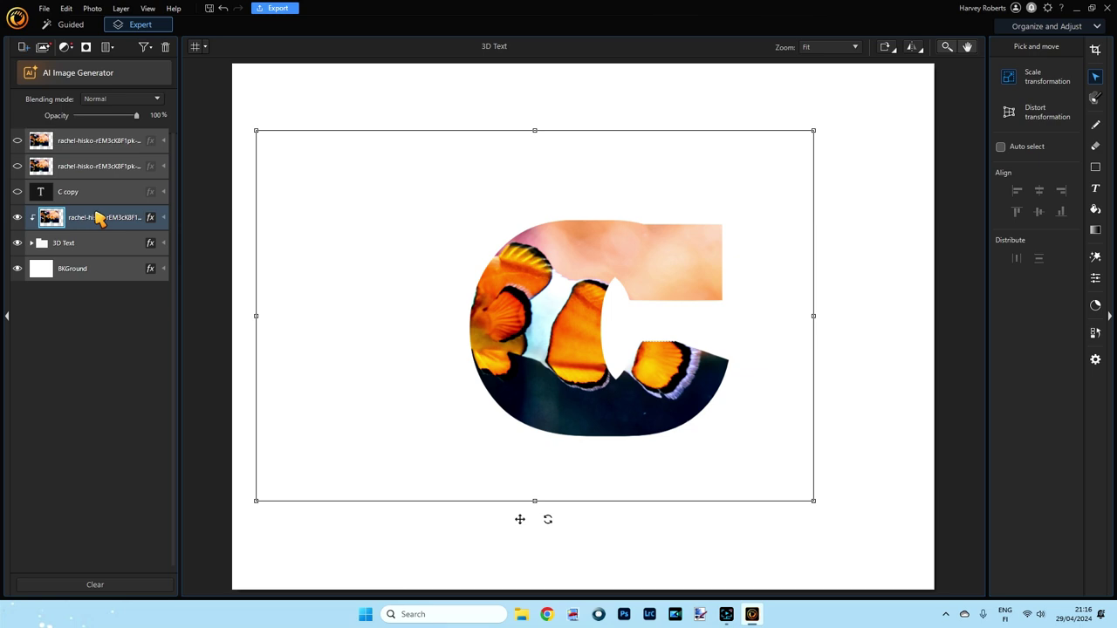
- Add an Exposure adjustment layer above the clipped fish photo and set its exposure to -1.51
{"action": "left_click", "coordinate": [66, 48]}
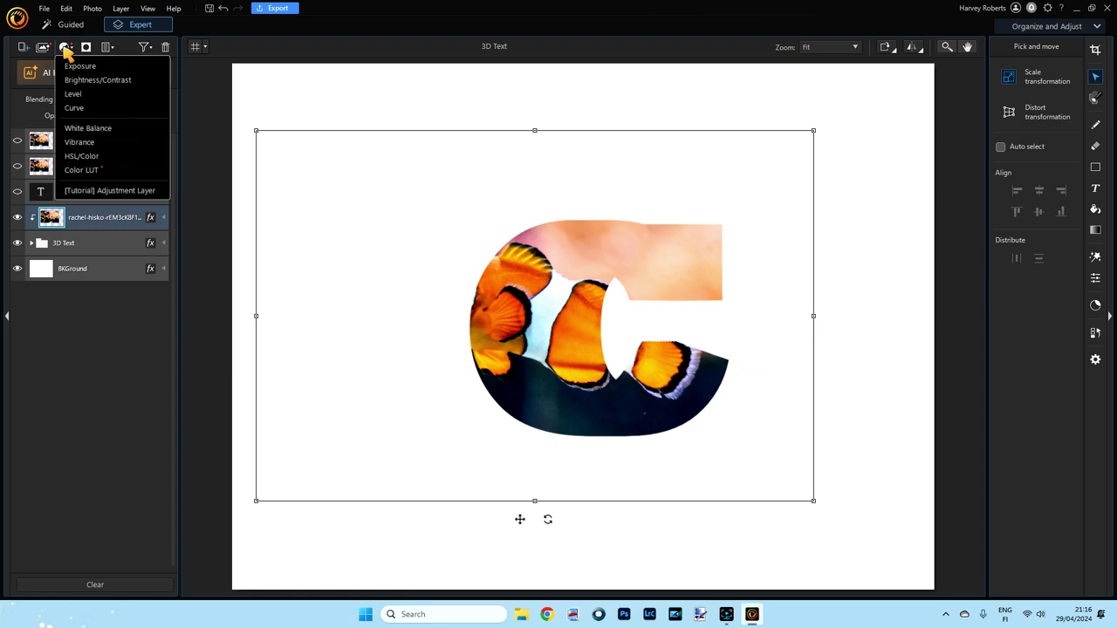
{"action": "left_click", "coordinate": [79, 66]}
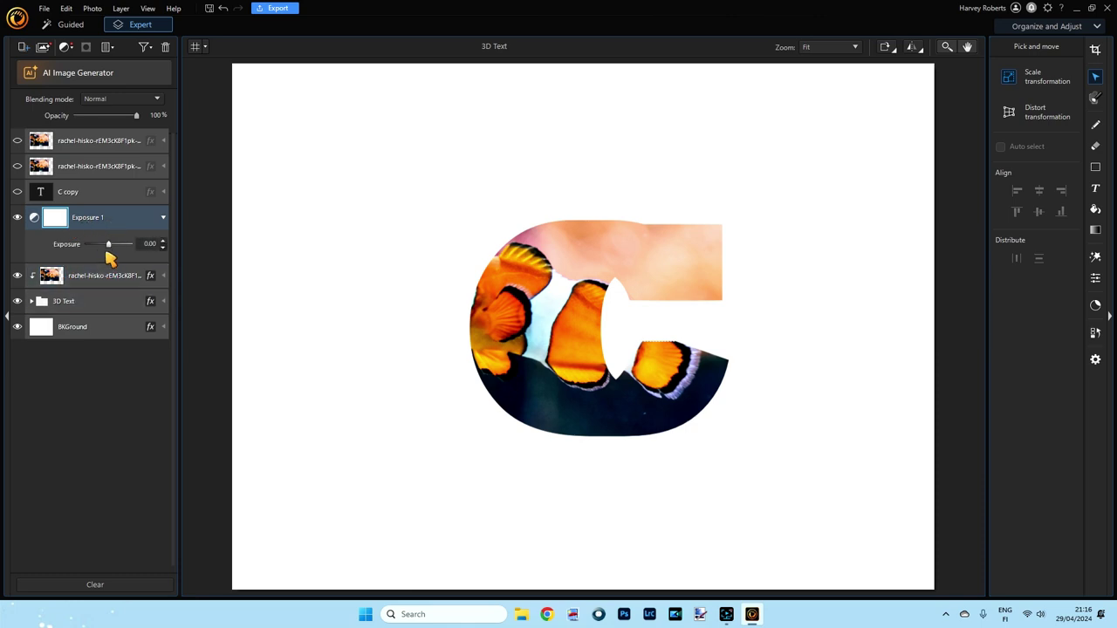
{"action": "left_click_drag", "start_coordinate": [109, 245], "coordinate": [101, 246]}
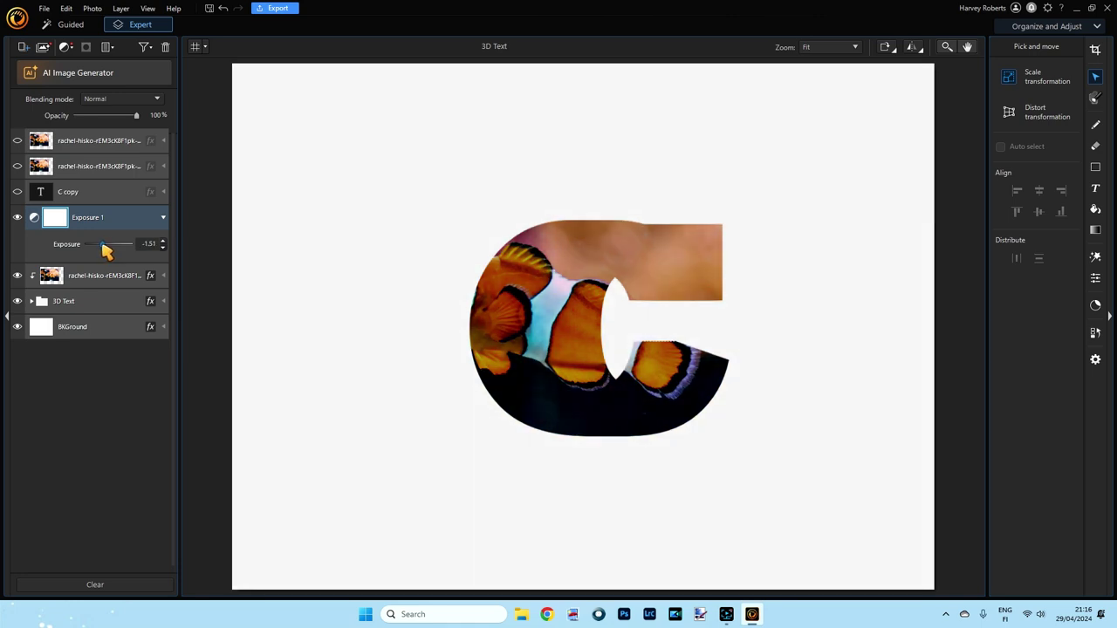
{"action": "left_click", "coordinate": [164, 219]}
{"action": "left_click", "coordinate": [164, 219]}
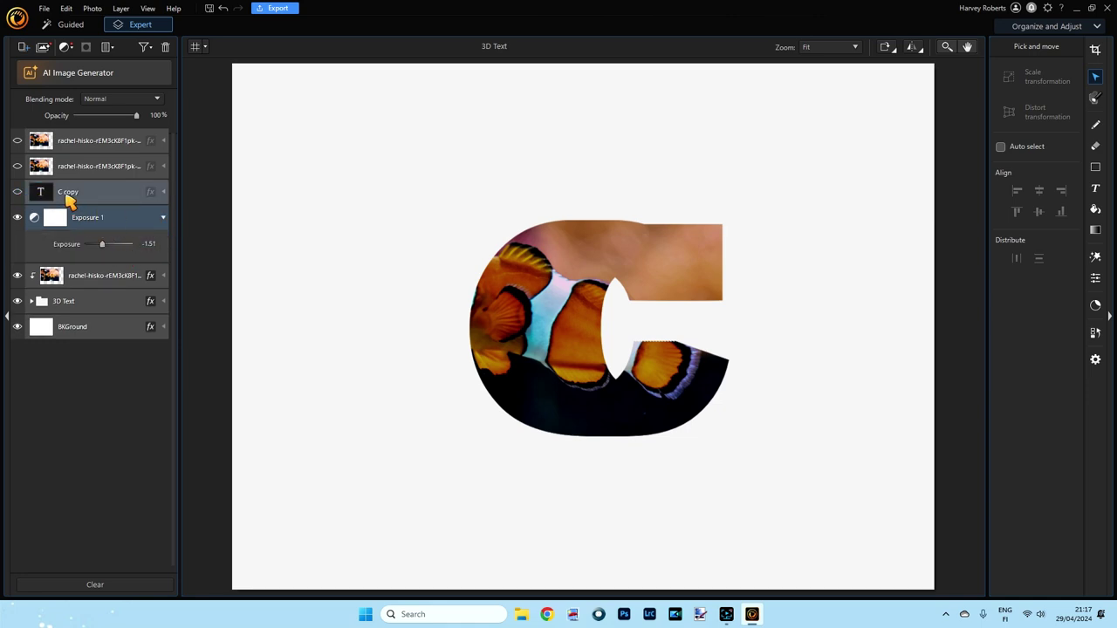
- Show the C copy and the fish photo above it, clip that photo to the C, and set the adjustment layer's exposure to -1.78
{"action": "left_click", "coordinate": [18, 192]}
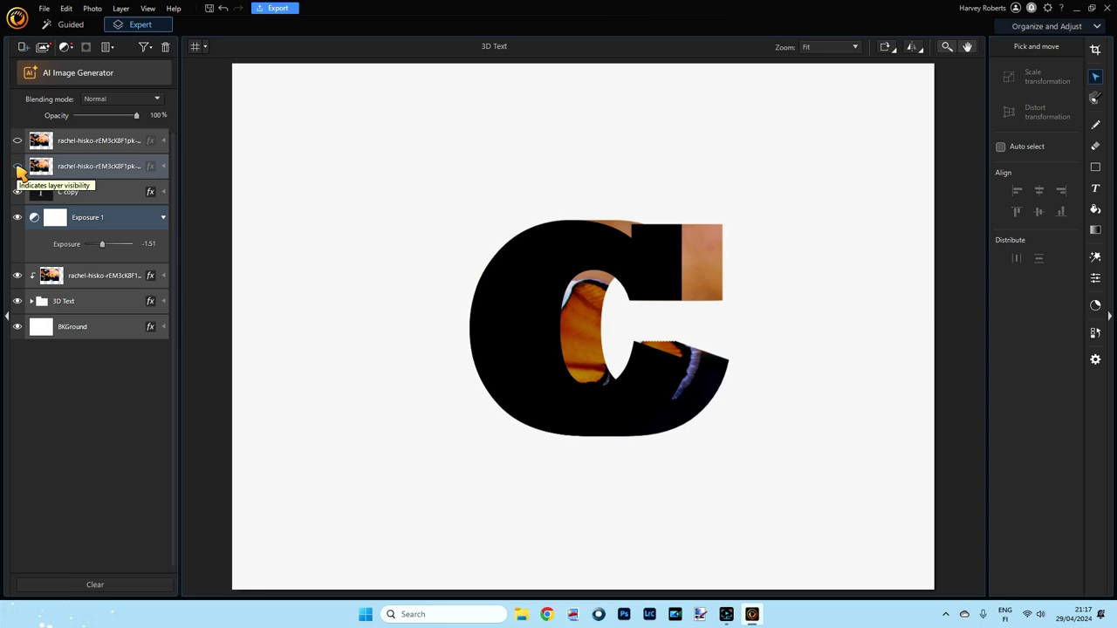
{"action": "left_click", "coordinate": [17, 167]}
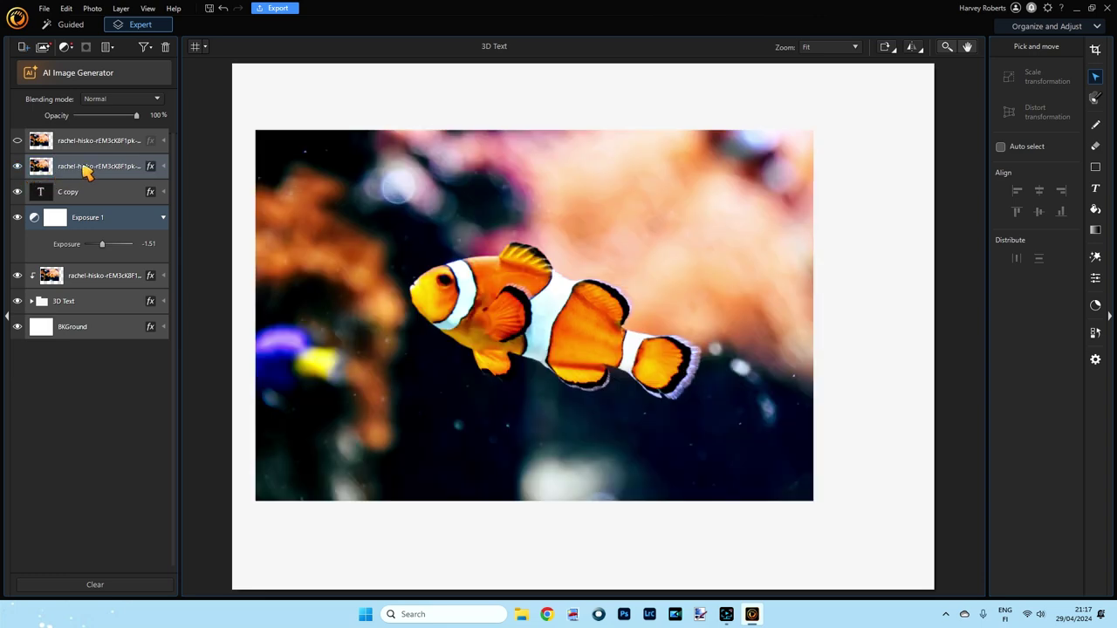
{"action": "left_click", "coordinate": [88, 172]}
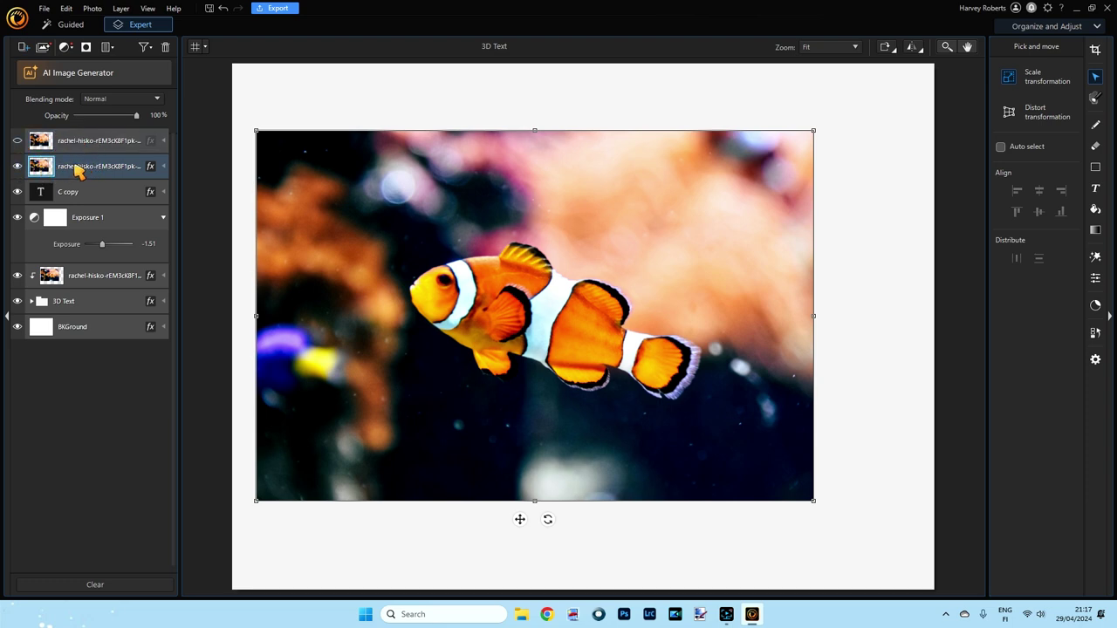
{"action": "right_click", "coordinate": [79, 171]}
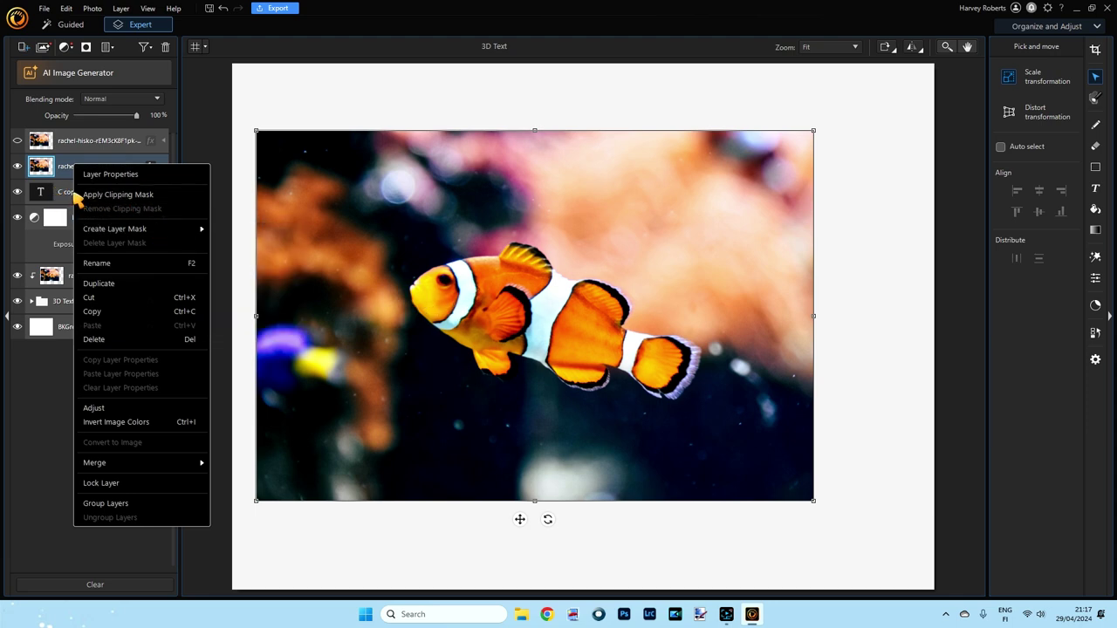
{"action": "left_click", "coordinate": [115, 196]}
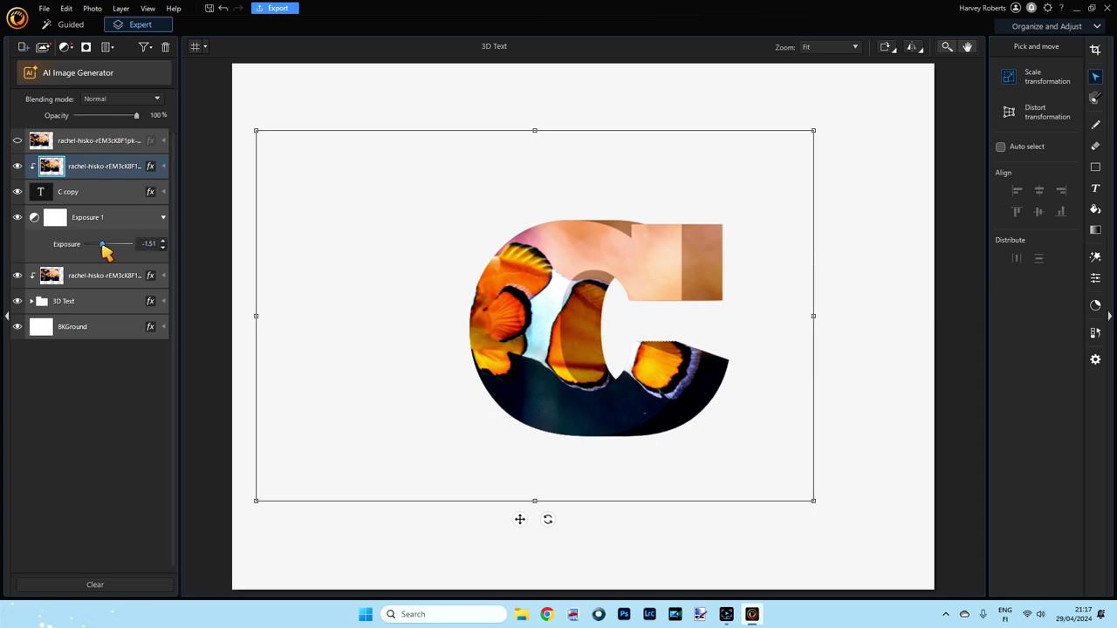
{"action": "left_click_drag", "start_coordinate": [100, 246], "coordinate": [101, 246]}
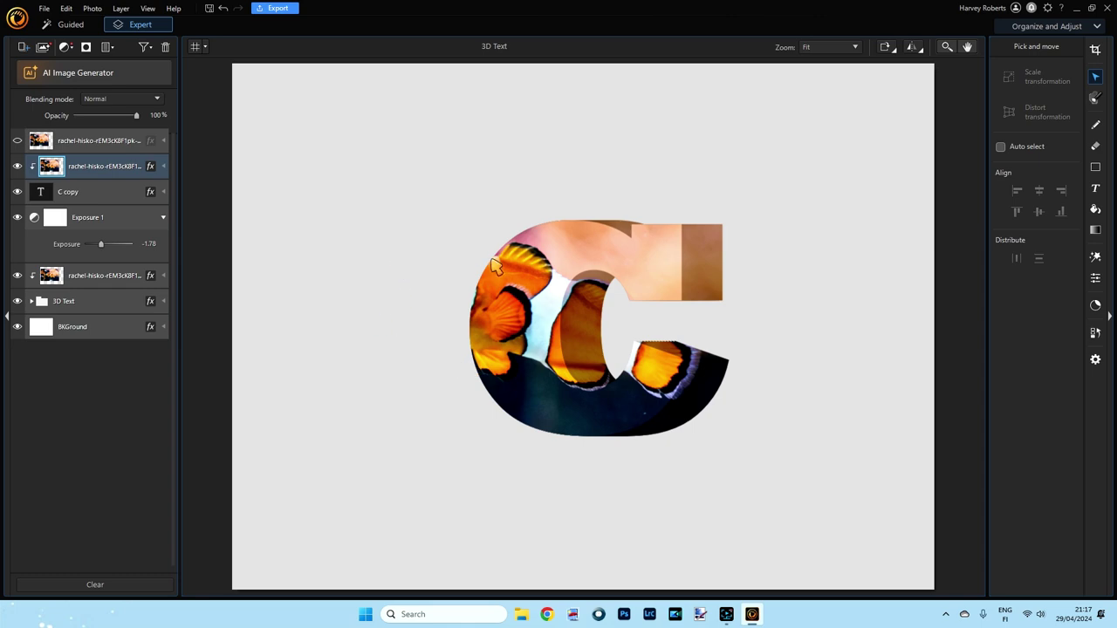
- Show the topmost fish photo layer and select the clownfish in it with the auto object selection tool
{"action": "left_click", "coordinate": [18, 141]}
{"action": "left_click", "coordinate": [80, 146]}
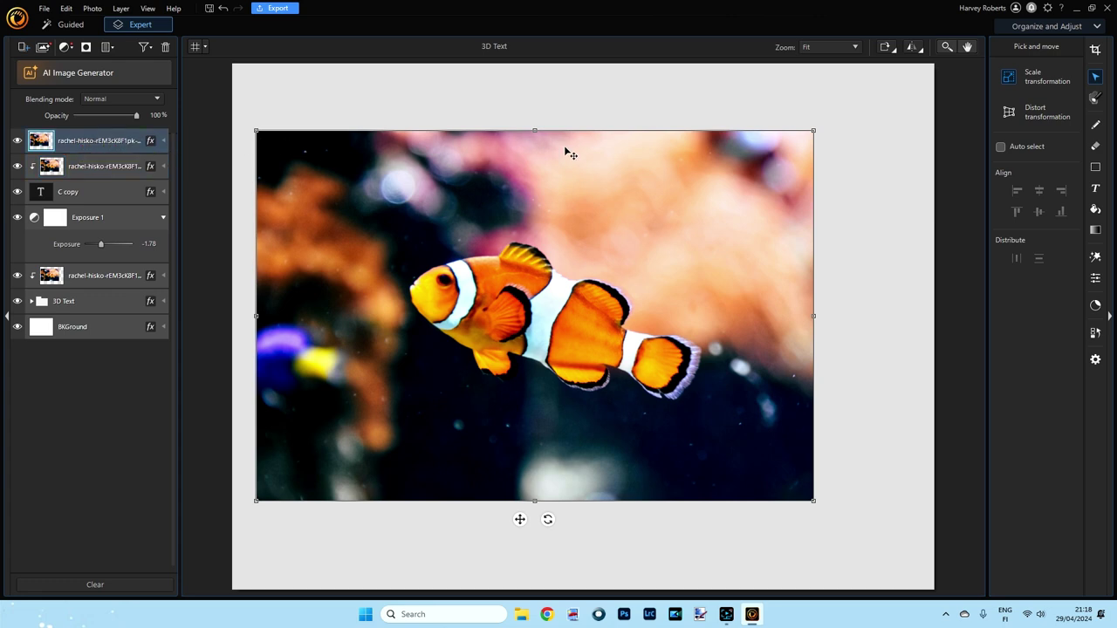
{"action": "left_click", "coordinate": [1095, 97]}
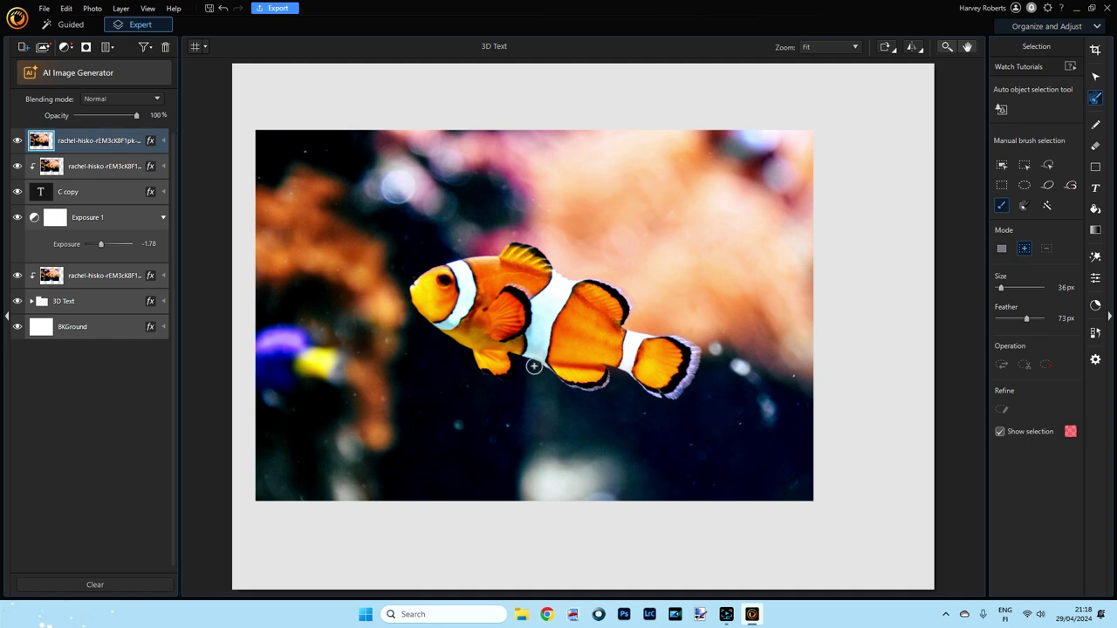
{"action": "left_click", "coordinate": [1002, 110]}
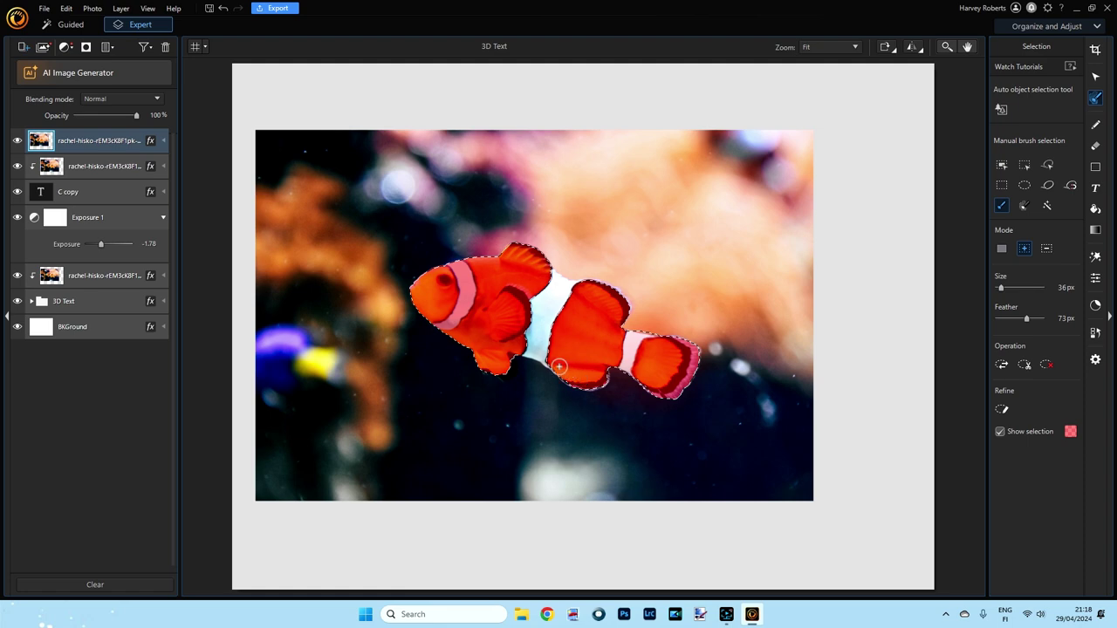
- Brush the fish's missed middle white band into the selection, turn the selection into a layer mask, and deselect
{"action": "mouse_move", "coordinate": [523, 344]}
{"action": "left_mouse_down"}
{"action": "mouse_move", "coordinate": [550, 342]}
{"action": "mouse_move", "coordinate": [508, 328]}
{"action": "mouse_move", "coordinate": [555, 330]}
{"action": "mouse_move", "coordinate": [532, 310]}
{"action": "mouse_move", "coordinate": [545, 308]}
{"action": "mouse_move", "coordinate": [539, 298]}
{"action": "mouse_move", "coordinate": [558, 323]}
{"action": "mouse_move", "coordinate": [542, 313]}
{"action": "mouse_move", "coordinate": [565, 292]}
{"action": "mouse_move", "coordinate": [550, 281]}
{"action": "mouse_move", "coordinate": [616, 300]}
{"action": "left_mouse_up"}
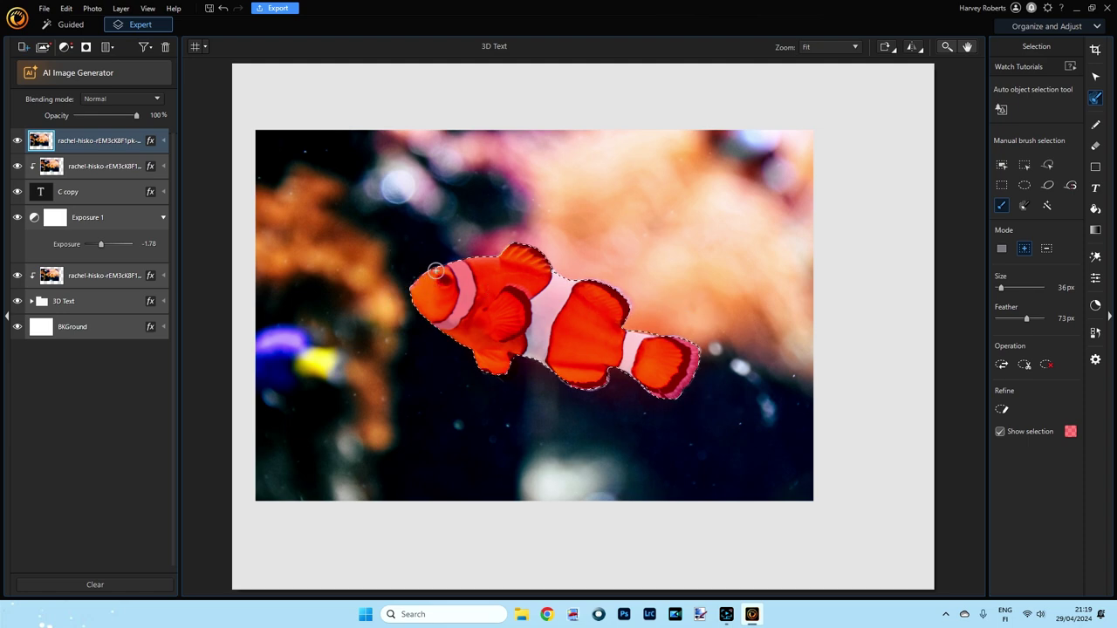
{"action": "left_click", "coordinate": [87, 48]}
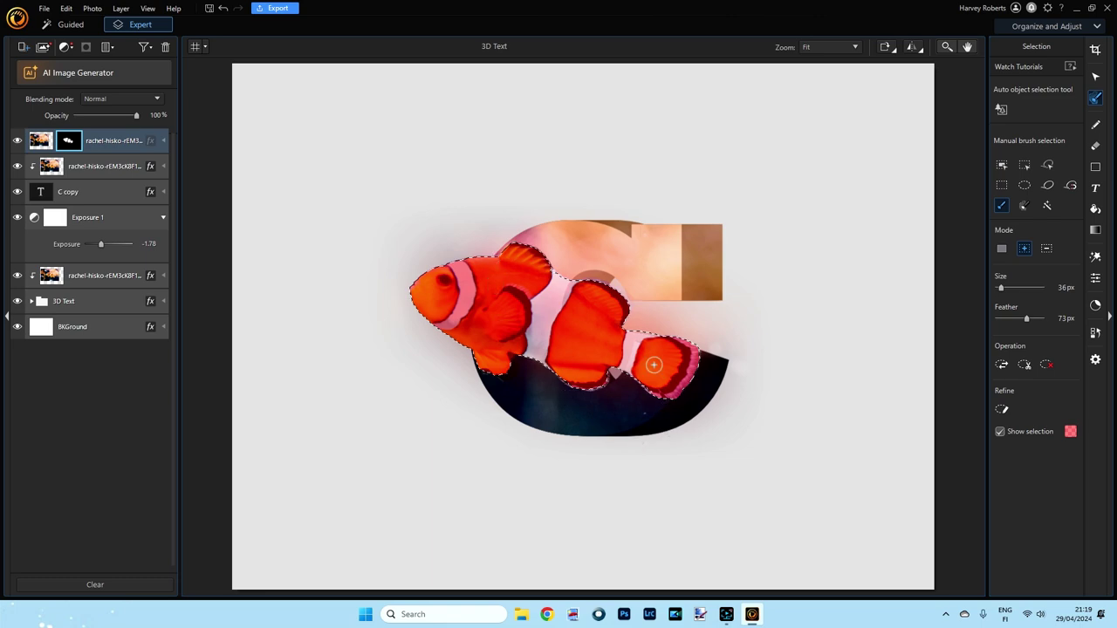
{"action": "key", "text": "ctrl+d"}
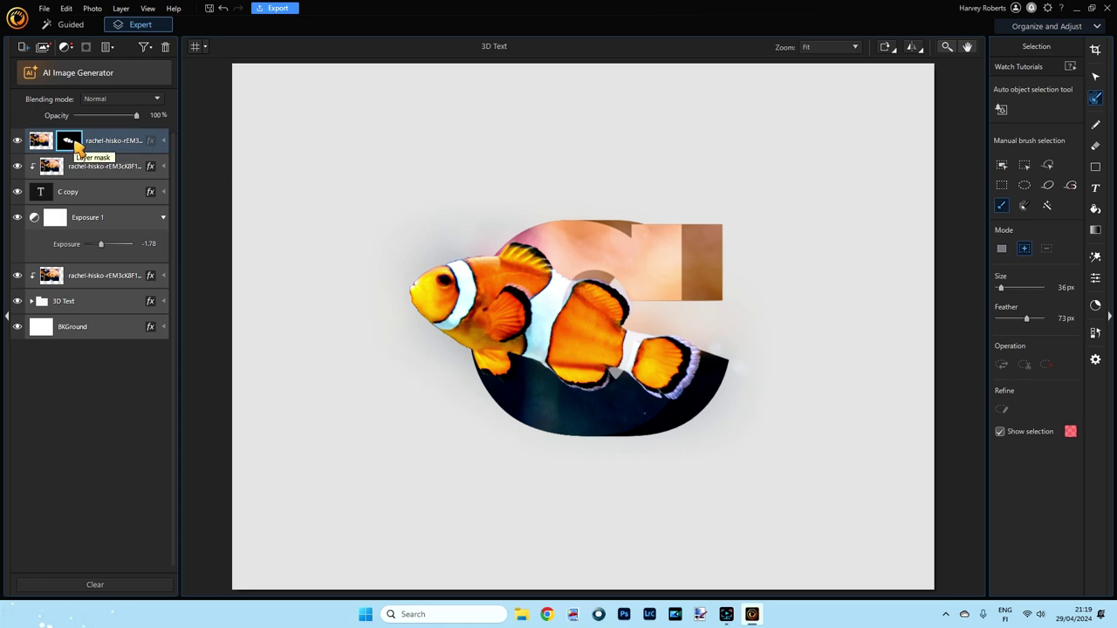
- Paint black with a 53 px brush on the topmost fish layer's mask to hide the fish's rear body and tail
{"action": "left_click", "coordinate": [1096, 128]}
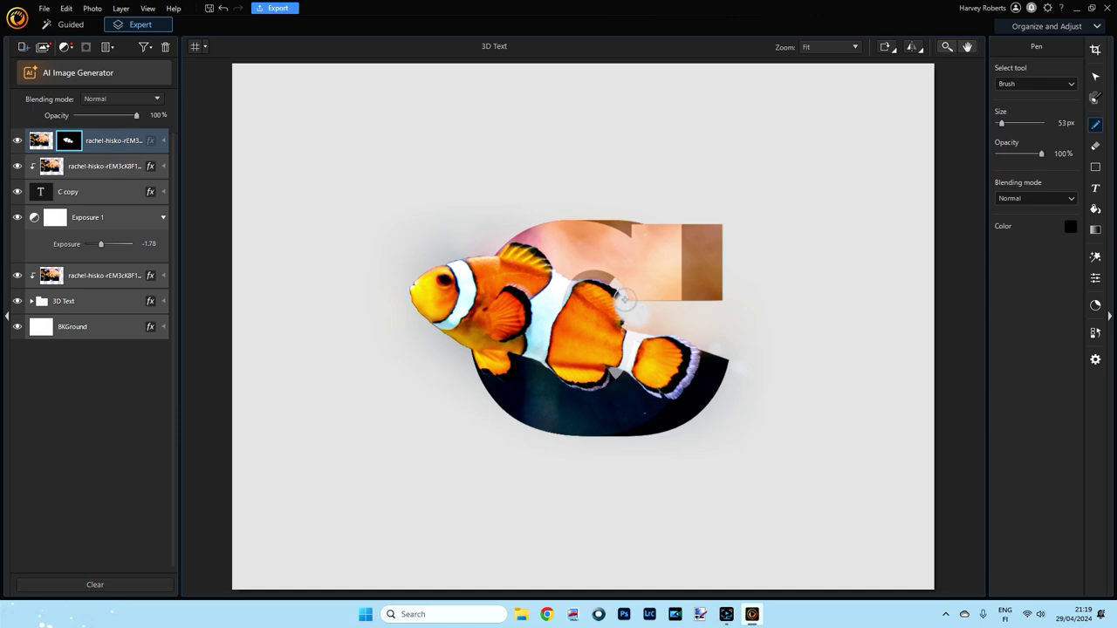
{"action": "mouse_move", "coordinate": [616, 288]}
{"action": "left_mouse_down"}
{"action": "mouse_move", "coordinate": [583, 286]}
{"action": "mouse_move", "coordinate": [573, 308]}
{"action": "mouse_move", "coordinate": [588, 367]}
{"action": "left_mouse_up"}
{"action": "mouse_move", "coordinate": [616, 365]}
{"action": "left_mouse_down"}
{"action": "mouse_move", "coordinate": [635, 342]}
{"action": "mouse_move", "coordinate": [614, 376]}
{"action": "mouse_move", "coordinate": [577, 362]}
{"action": "mouse_move", "coordinate": [584, 289]}
{"action": "mouse_move", "coordinate": [587, 346]}
{"action": "mouse_move", "coordinate": [606, 291]}
{"action": "mouse_move", "coordinate": [608, 364]}
{"action": "mouse_move", "coordinate": [620, 305]}
{"action": "mouse_move", "coordinate": [629, 348]}
{"action": "mouse_move", "coordinate": [642, 320]}
{"action": "mouse_move", "coordinate": [689, 308]}
{"action": "mouse_move", "coordinate": [661, 333]}
{"action": "mouse_move", "coordinate": [721, 352]}
{"action": "mouse_move", "coordinate": [652, 347]}
{"action": "mouse_move", "coordinate": [685, 368]}
{"action": "left_mouse_up"}
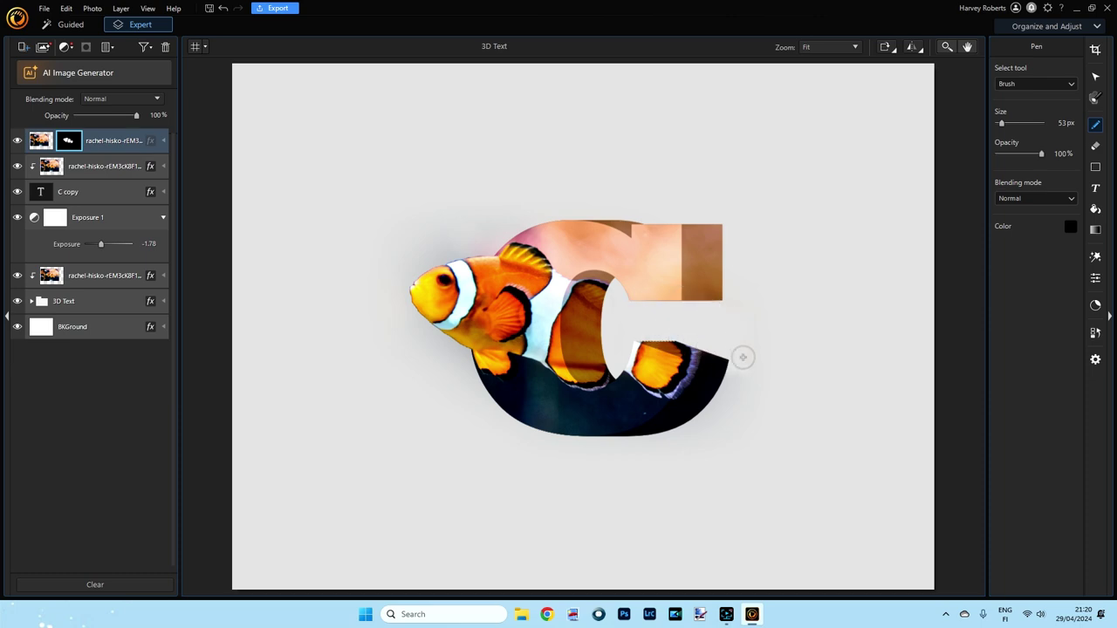
{"action": "mouse_move", "coordinate": [594, 394]}
{"action": "left_mouse_down"}
{"action": "mouse_move", "coordinate": [678, 392]}
{"action": "mouse_move", "coordinate": [633, 388]}
{"action": "mouse_move", "coordinate": [650, 396]}
{"action": "left_mouse_up"}
- Select all layers from the masked fish down to the 3D Text group and merge them into one layer
{"action": "left_click", "coordinate": [112, 144]}
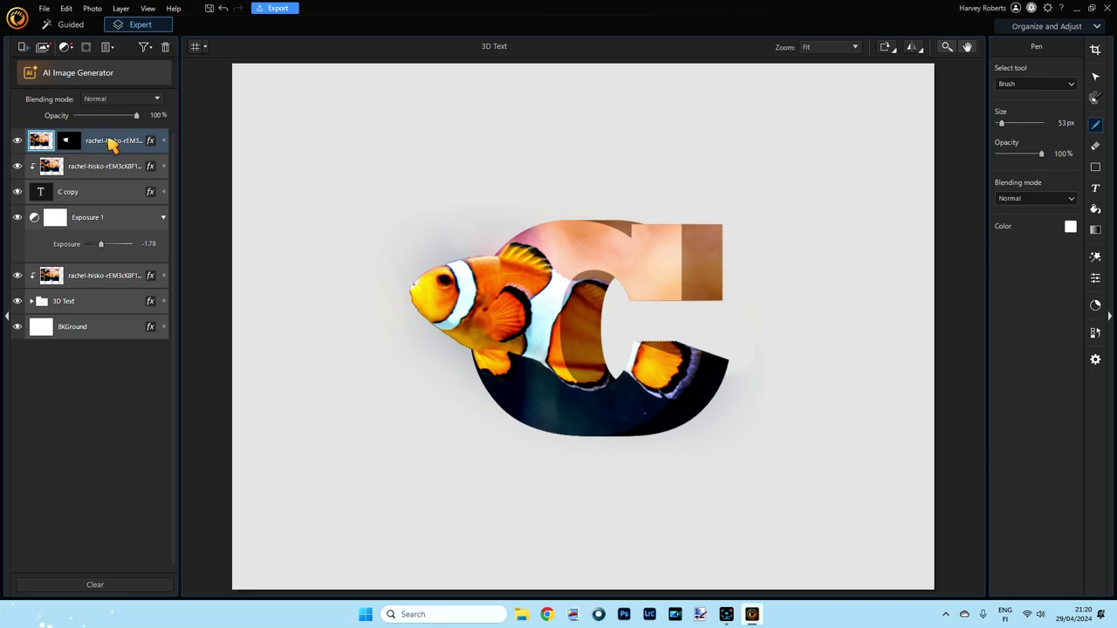
{"action": "key", "text": "shift"}
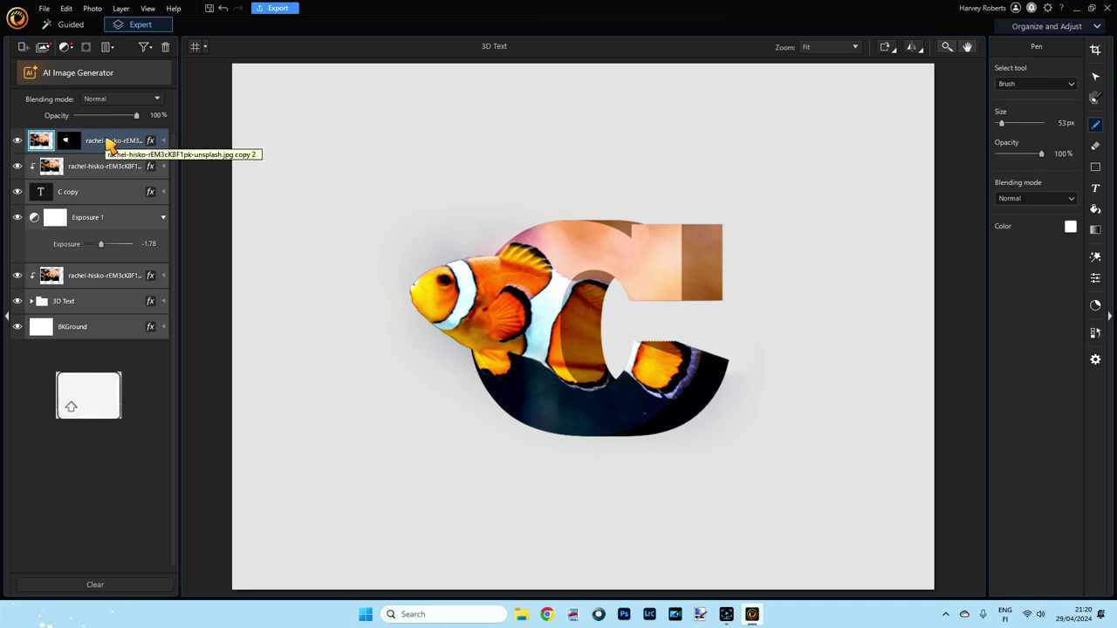
{"action": "left_click", "coordinate": [96, 305], "text": "shift"}
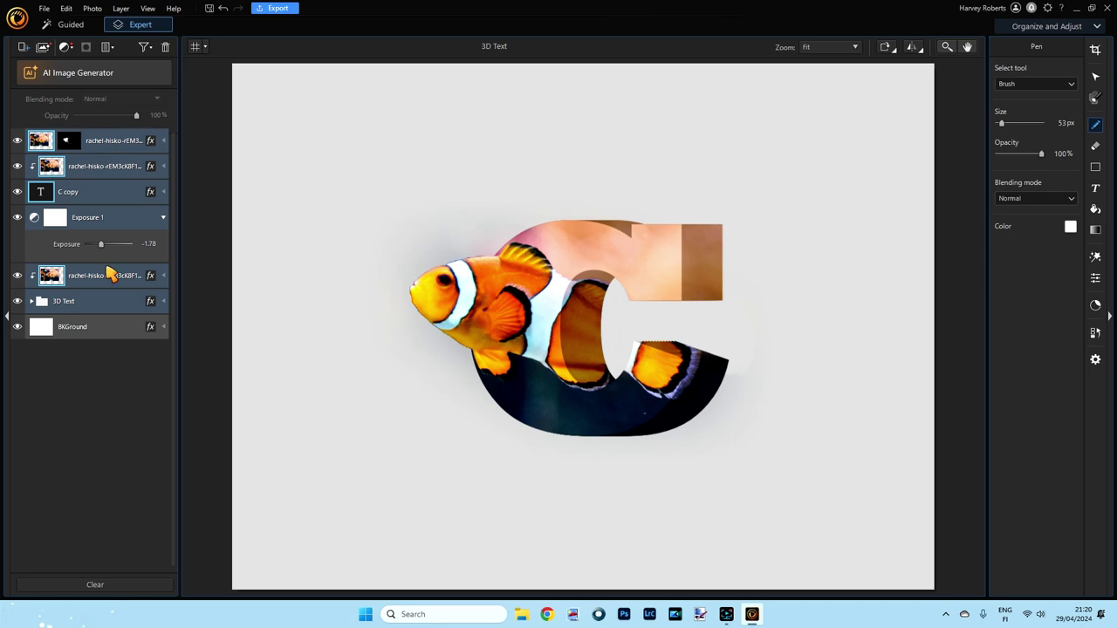
{"action": "right_click", "coordinate": [97, 198]}
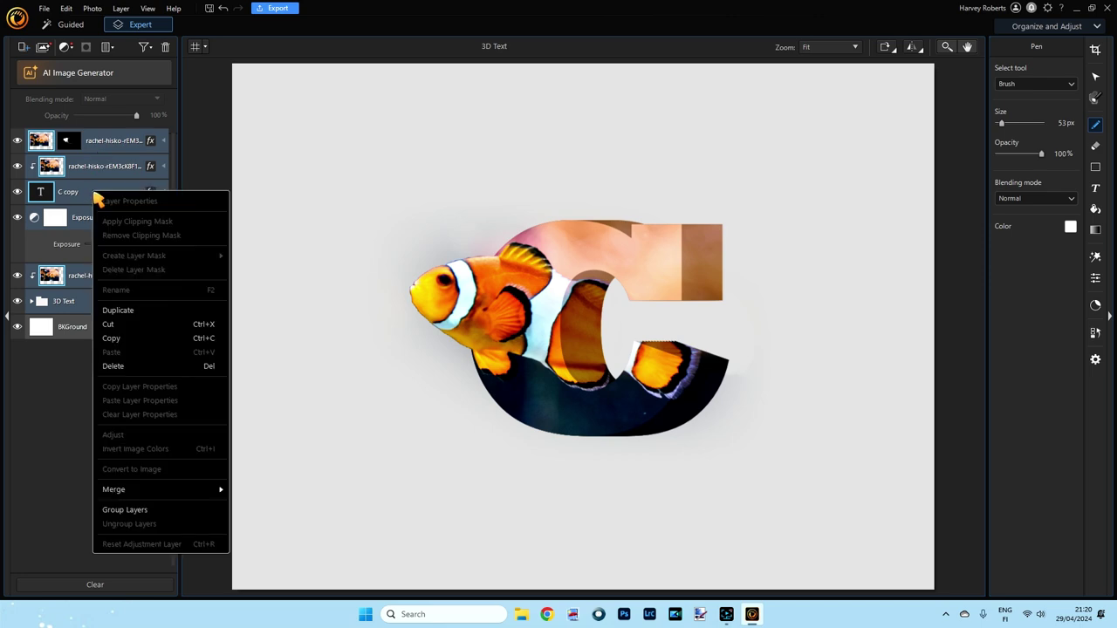
{"action": "mouse_move", "coordinate": [128, 493]}
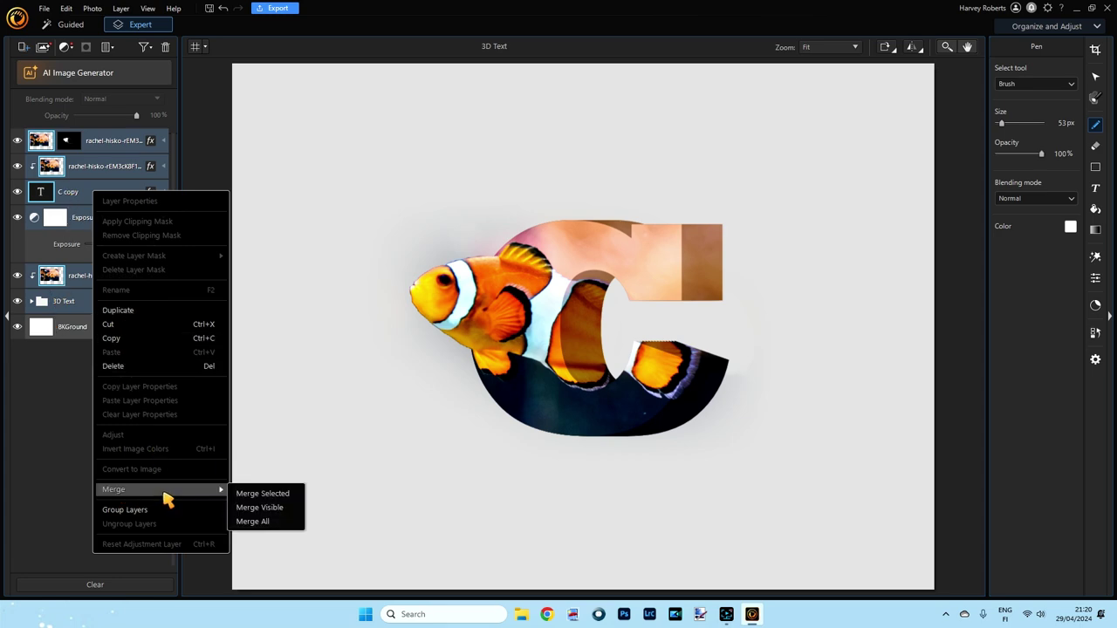
{"action": "left_click", "coordinate": [260, 494]}
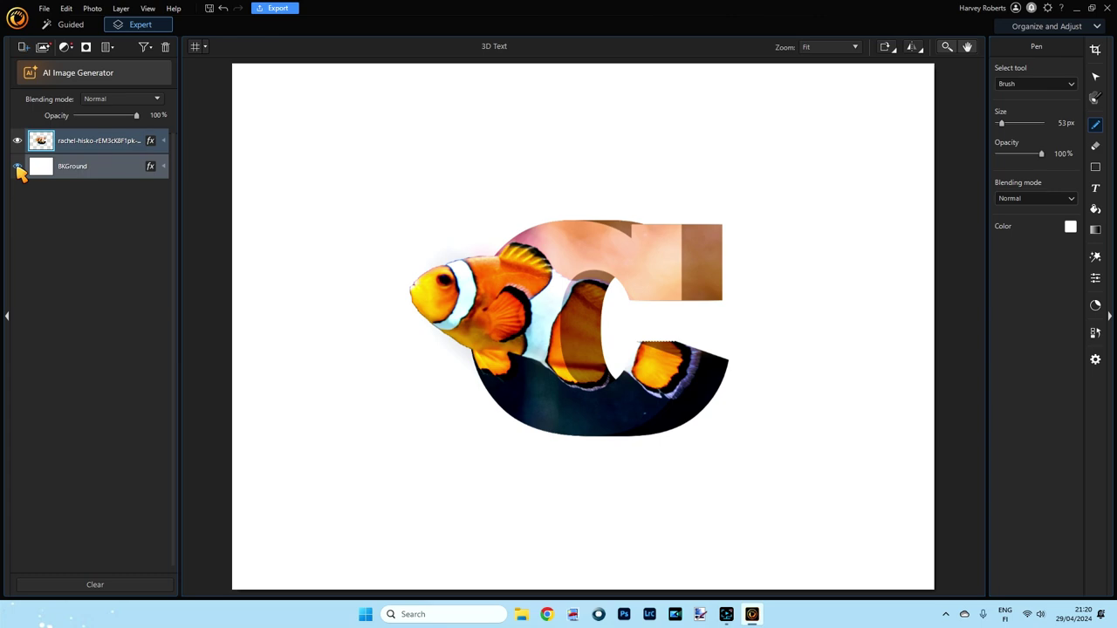
{"action": "left_click", "coordinate": [17, 167]}
{"action": "left_click", "coordinate": [18, 166]}
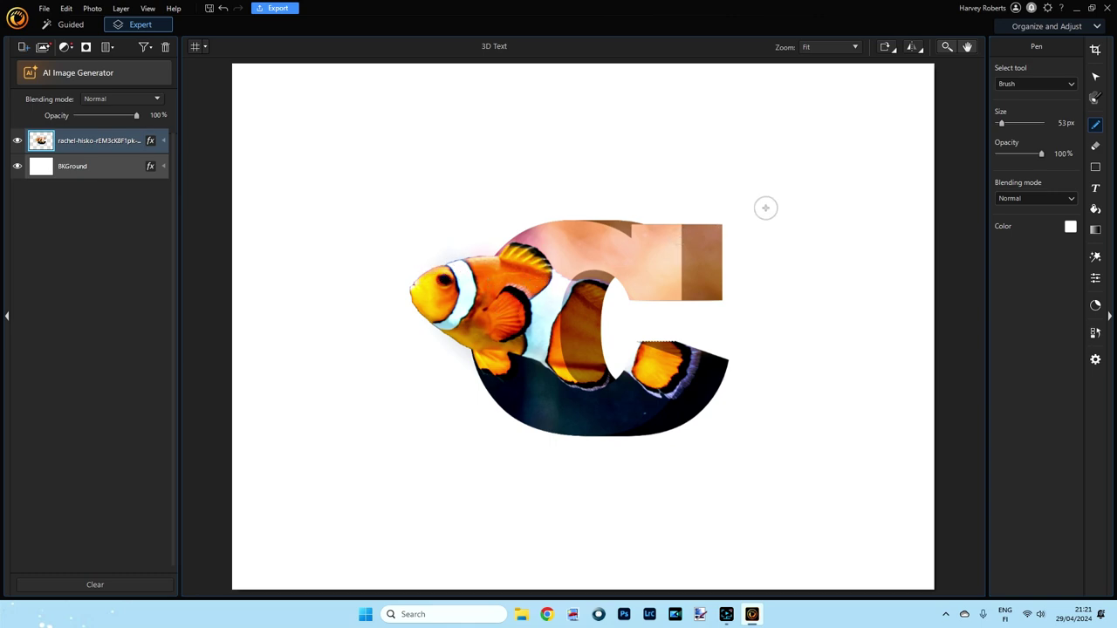
- Scale the merged C down to roughly two thirds and move it to the upper middle of the canvas
{"action": "left_click", "coordinate": [1095, 77]}
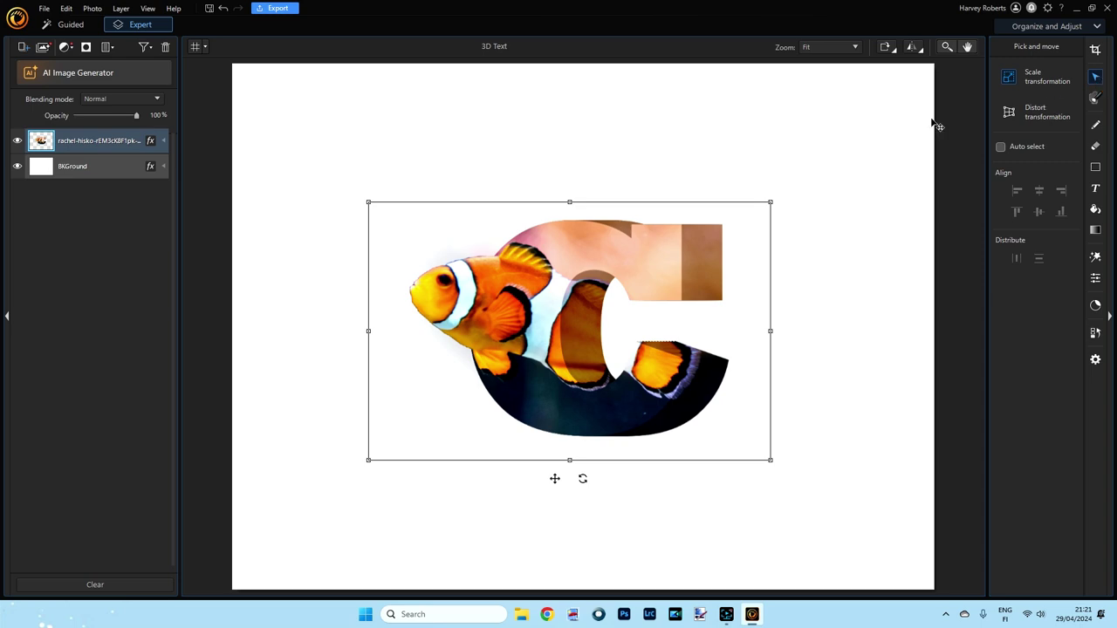
{"action": "left_click_drag", "start_coordinate": [368, 201], "coordinate": [515, 288]}
{"action": "left_click_drag", "start_coordinate": [620, 483], "coordinate": [542, 319]}
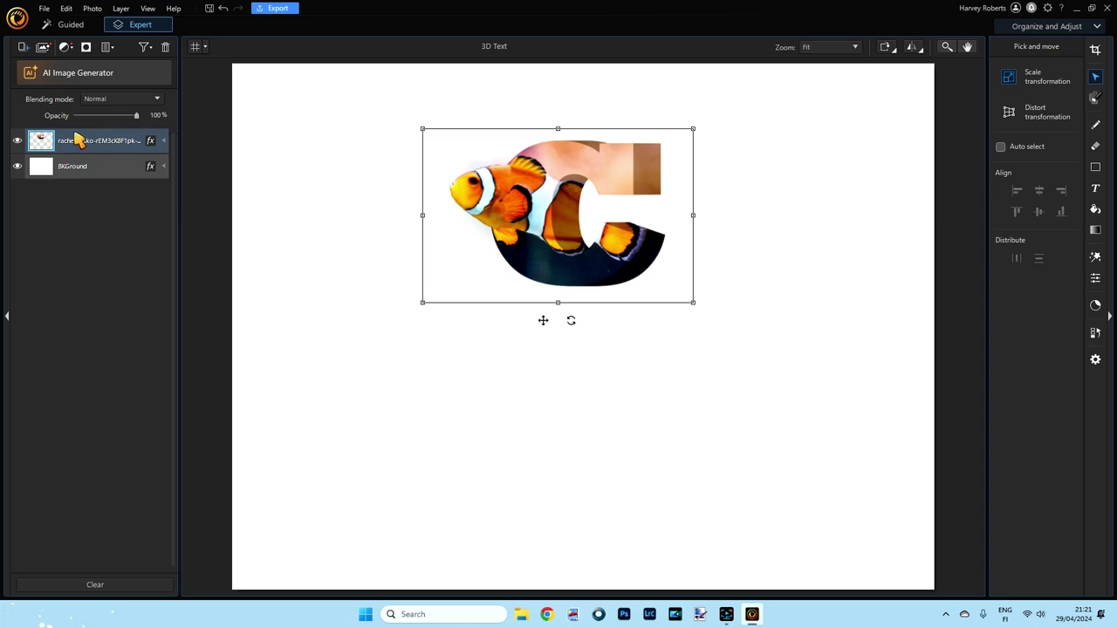
- Duplicate the merged C layer and rotate the lower copy upside down
{"action": "right_click", "coordinate": [70, 141]}
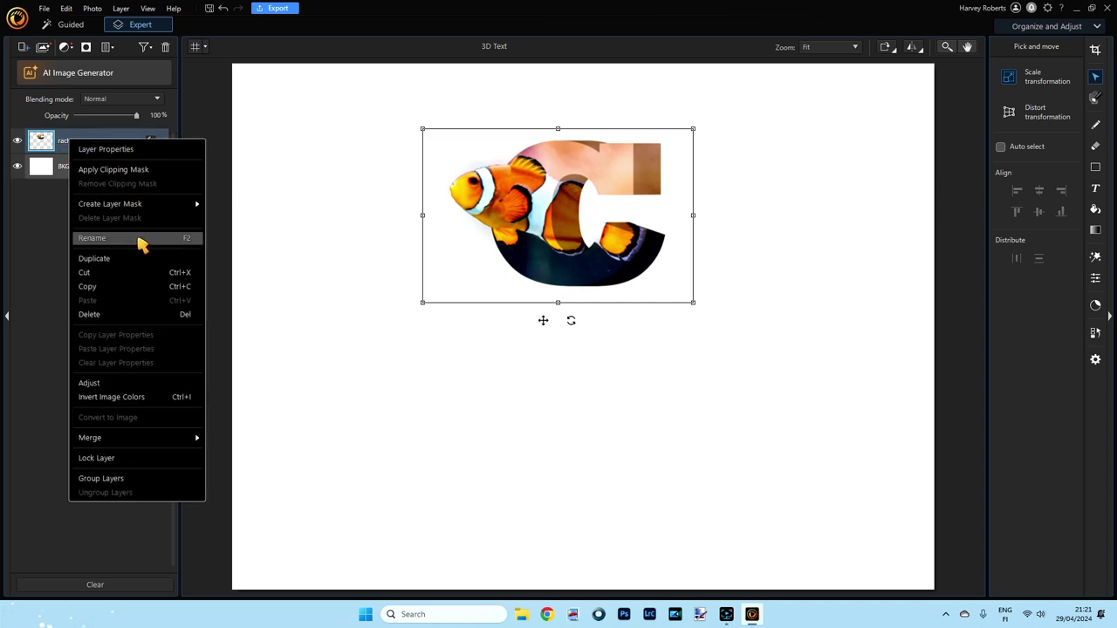
{"action": "left_click", "coordinate": [98, 263]}
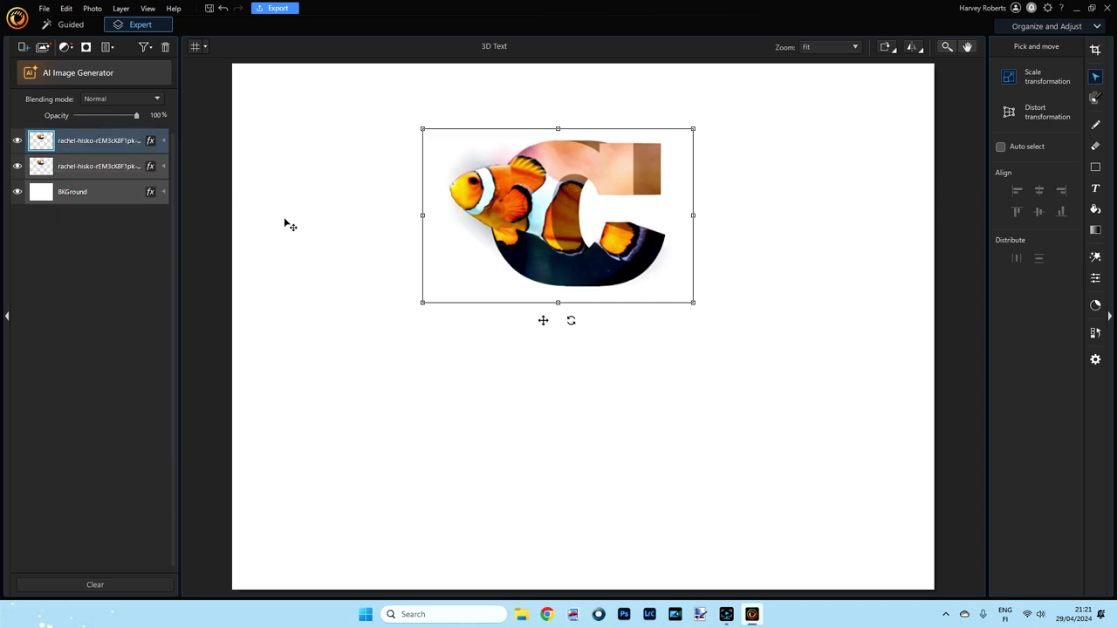
{"action": "left_click", "coordinate": [74, 167]}
{"action": "left_click_drag", "start_coordinate": [571, 321], "coordinate": [548, 161]}
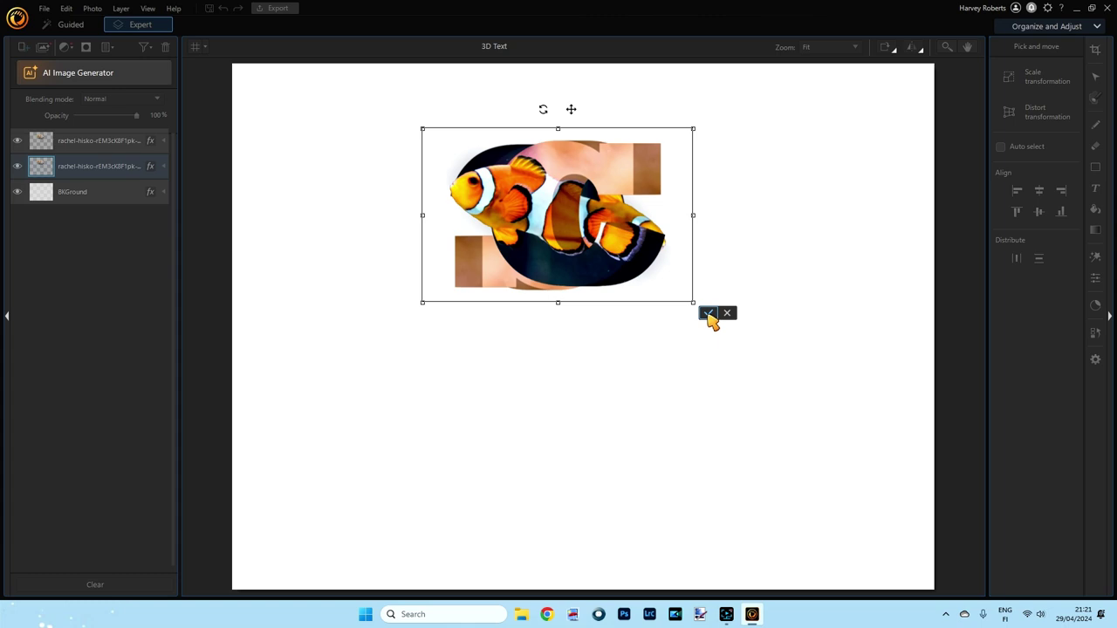
{"action": "left_click", "coordinate": [708, 314]}
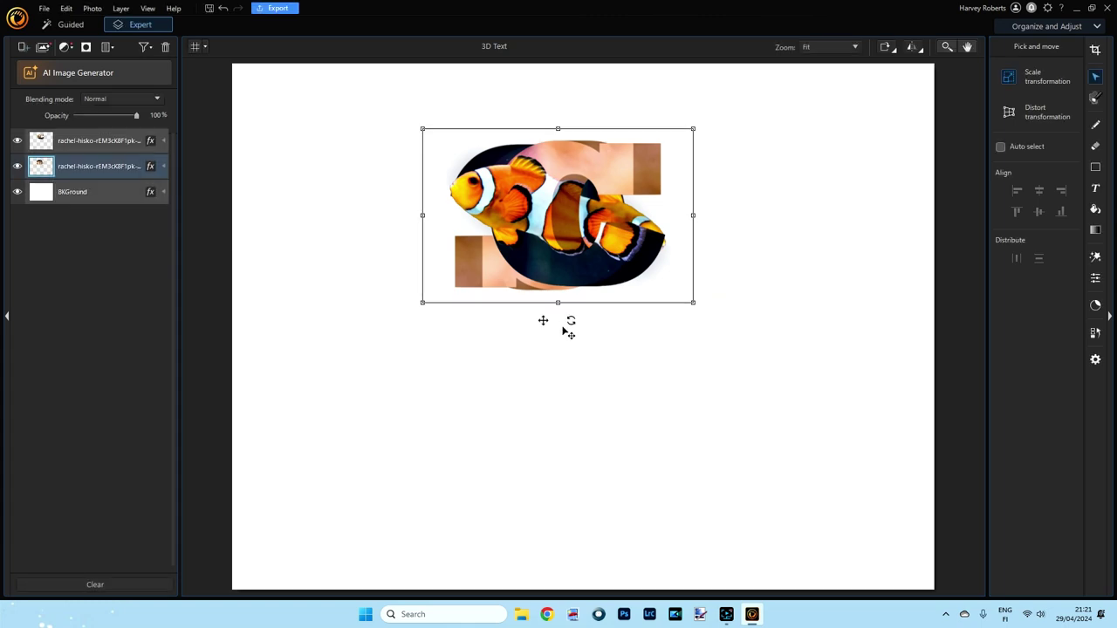
- Move the upside-down copy beneath the original C, flip it horizontally, and align it as a mirrored reflection
{"action": "left_click_drag", "start_coordinate": [540, 318], "coordinate": [559, 469]}
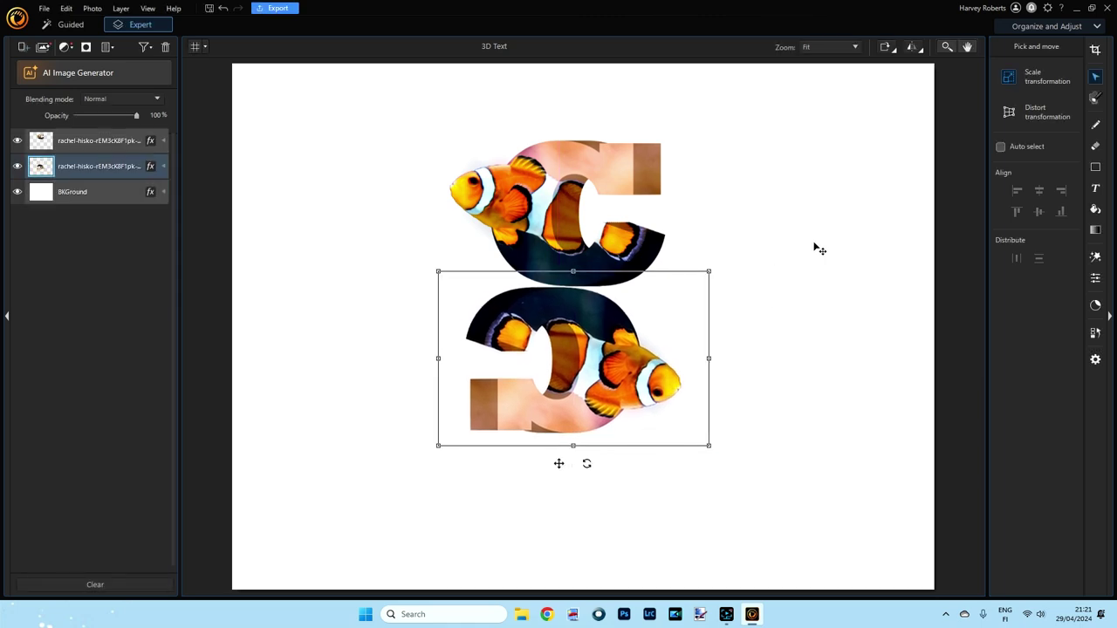
{"action": "left_click", "coordinate": [912, 49]}
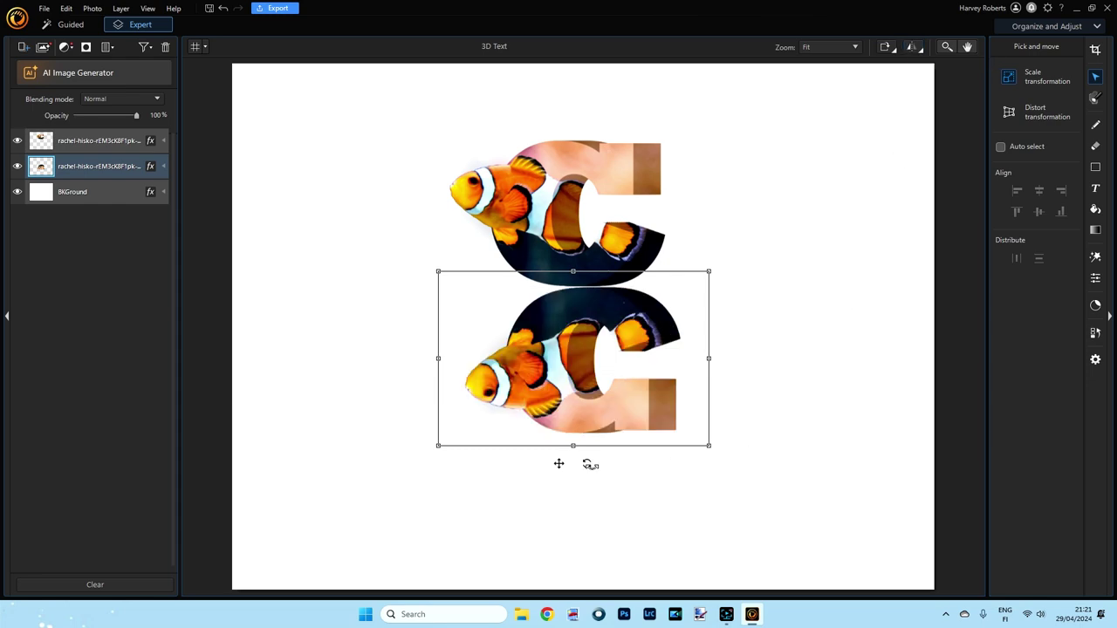
{"action": "left_click_drag", "start_coordinate": [559, 467], "coordinate": [542, 467]}
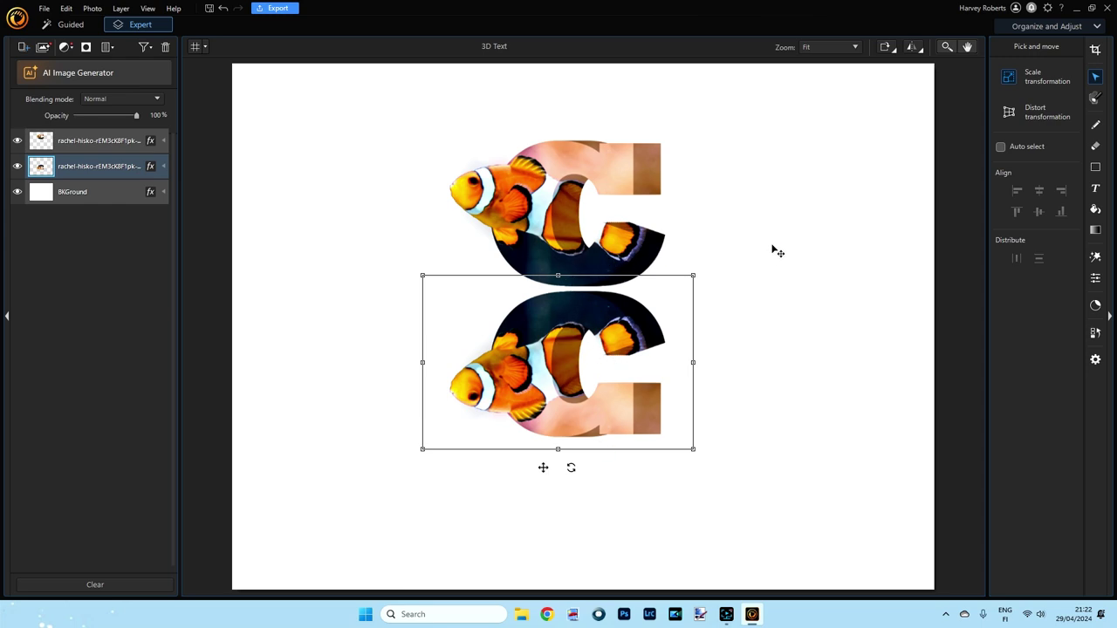
- Set up a linear gradient with white as the foreground color and transparent as the background color
{"action": "left_click", "coordinate": [1096, 230]}
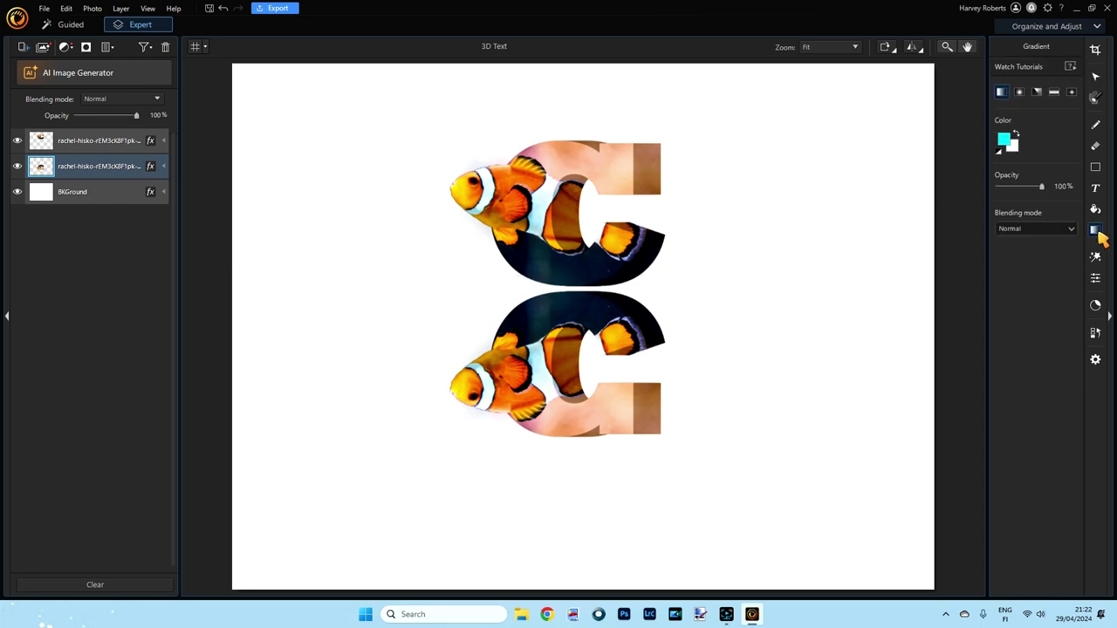
{"action": "left_click", "coordinate": [999, 153]}
{"action": "left_click", "coordinate": [1014, 148]}
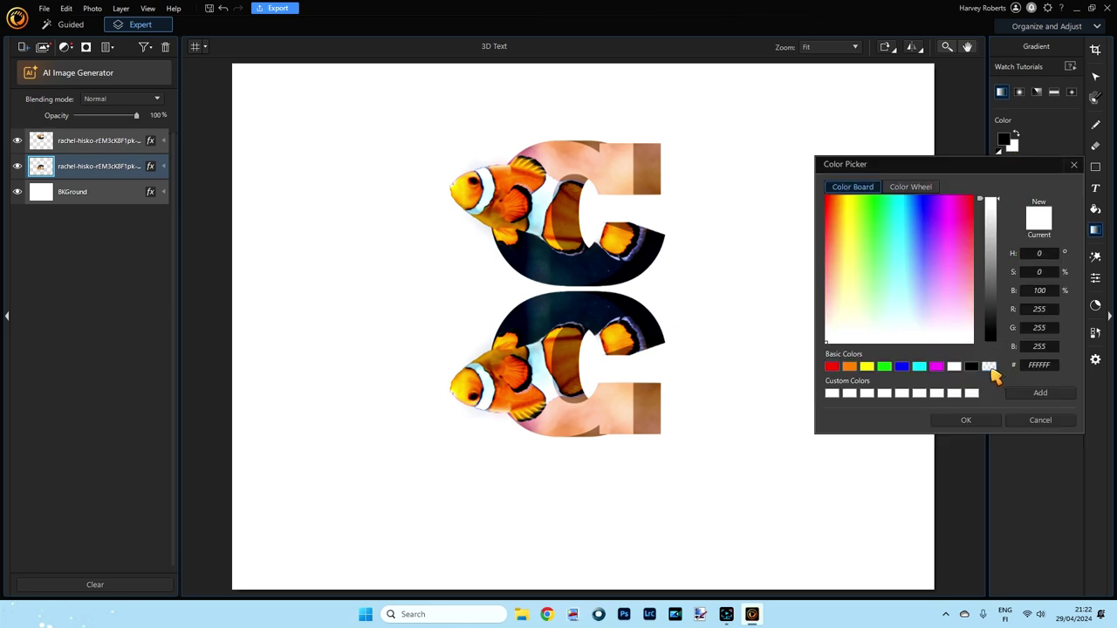
{"action": "left_click", "coordinate": [989, 366]}
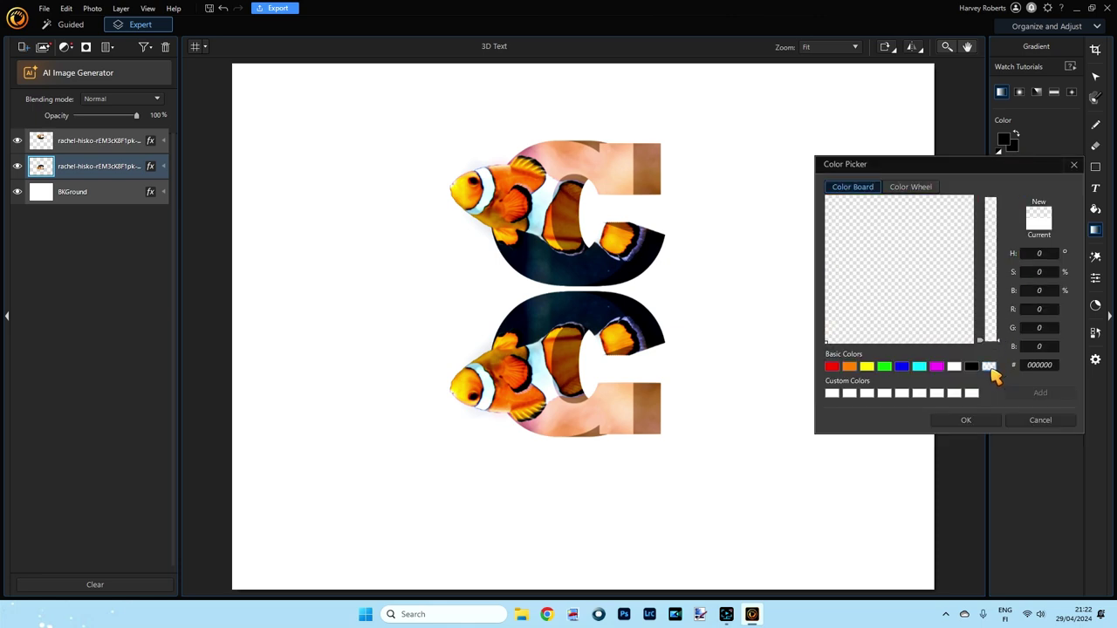
{"action": "left_click", "coordinate": [968, 422]}
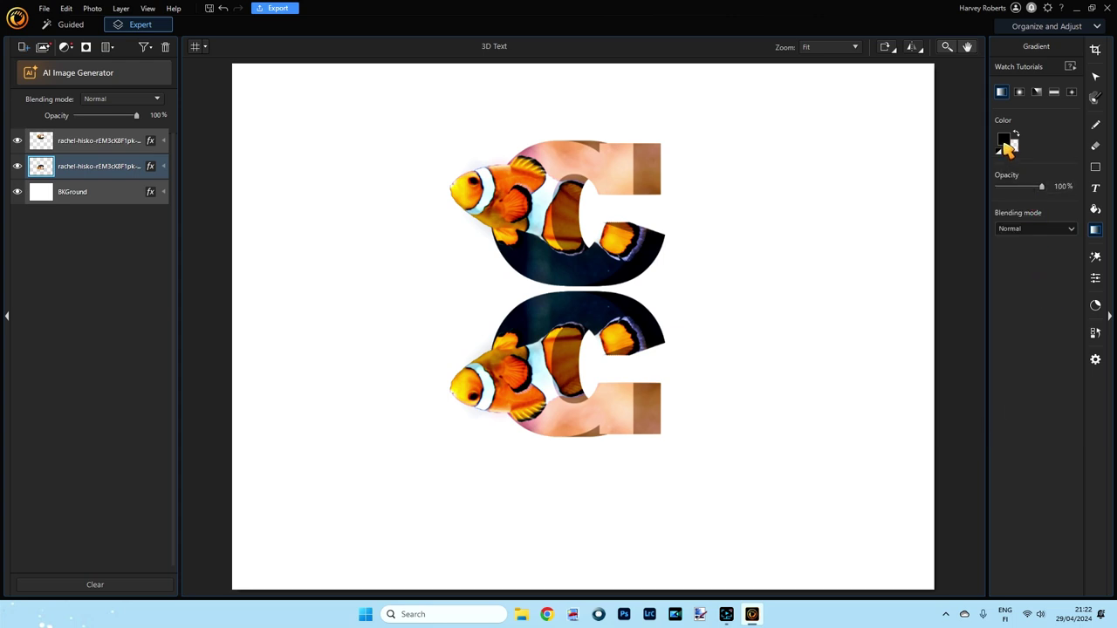
{"action": "left_click", "coordinate": [1005, 143]}
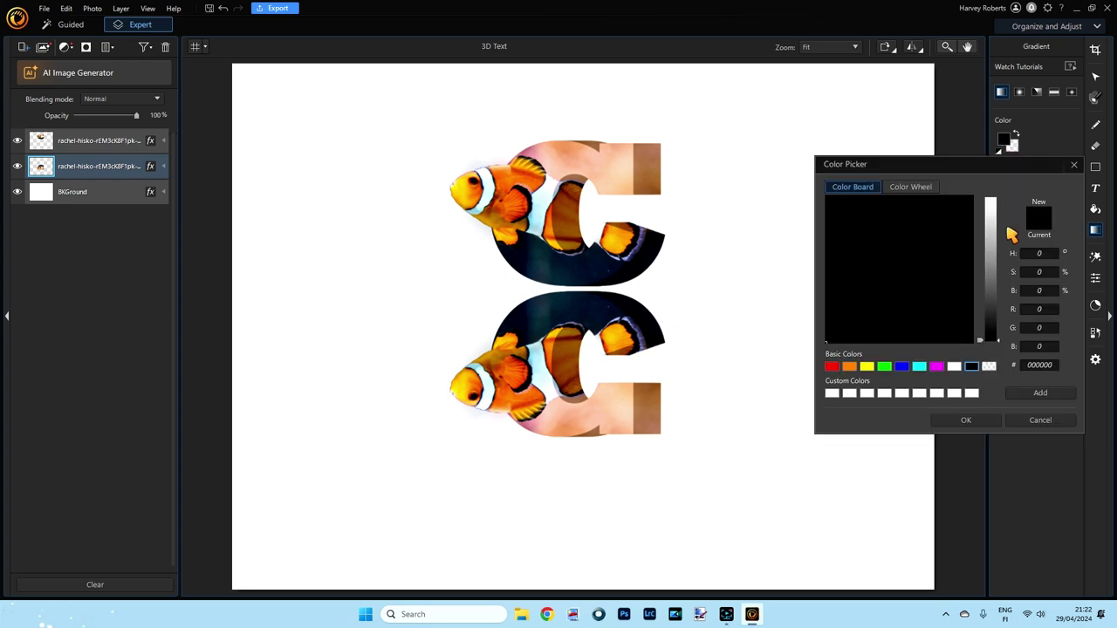
{"action": "left_click", "coordinate": [954, 366]}
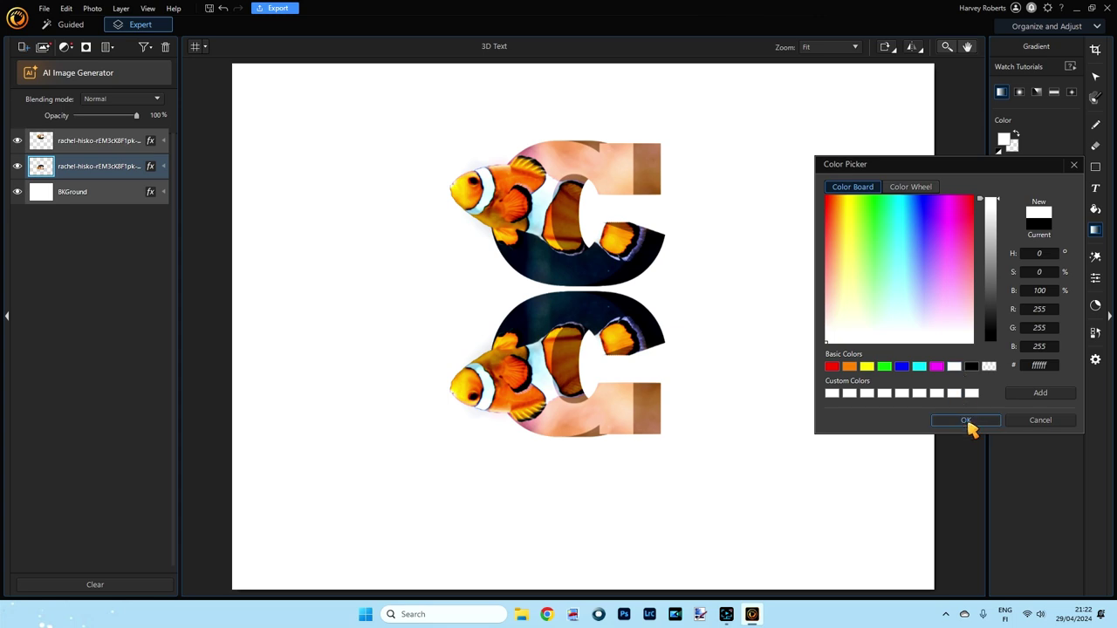
{"action": "left_click", "coordinate": [966, 421]}
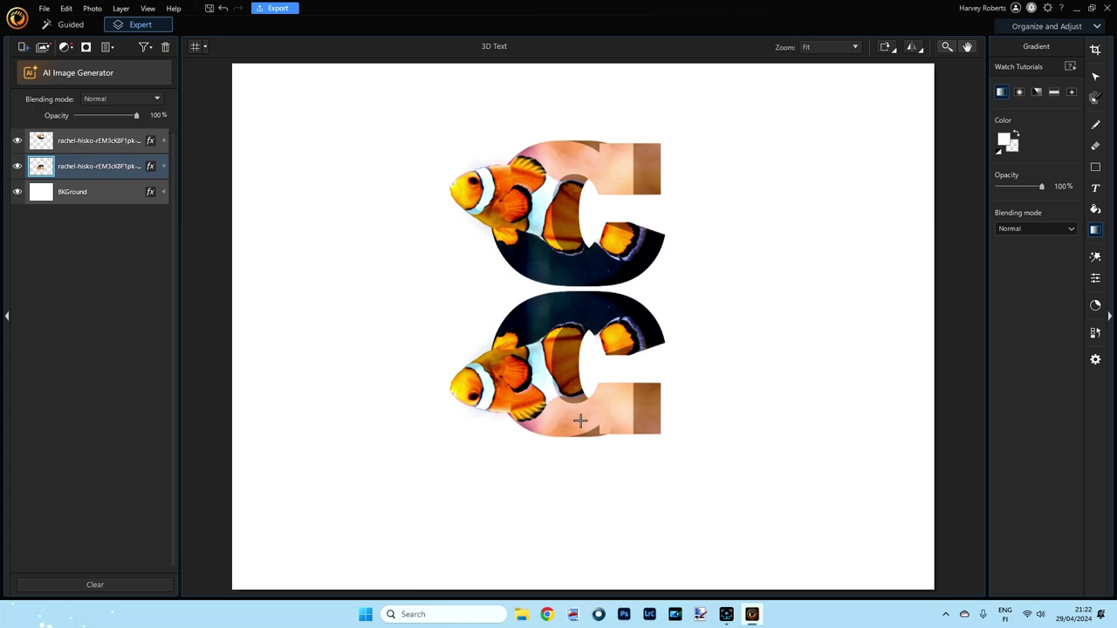
- Apply the gradient vertically from the reflection's lower edge to just above its upper edge to fade it downward
{"action": "left_click_drag", "start_coordinate": [582, 437], "coordinate": [582, 289]}
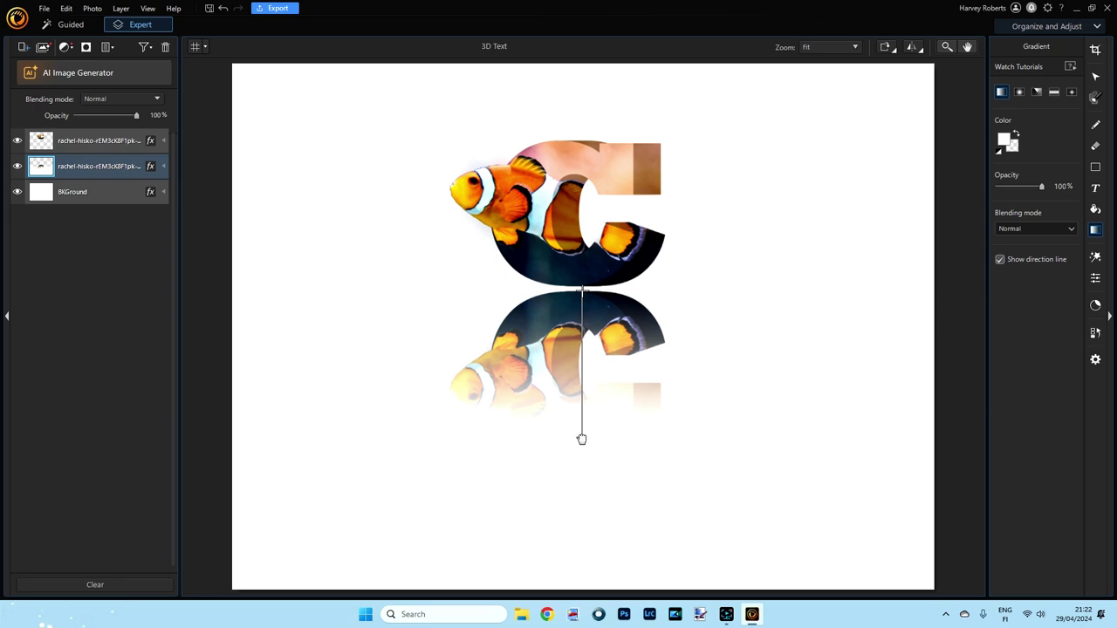
{"action": "mouse_move", "coordinate": [581, 439]}
{"action": "left_mouse_down"}
{"action": "mouse_move", "coordinate": [581, 392]}
{"action": "mouse_move", "coordinate": [580, 442]}
{"action": "mouse_move", "coordinate": [583, 433]}
{"action": "left_mouse_up"}
{"action": "mouse_move", "coordinate": [582, 289]}
{"action": "left_mouse_down"}
{"action": "mouse_move", "coordinate": [581, 259]}
{"action": "mouse_move", "coordinate": [583, 277]}
{"action": "left_mouse_up"}
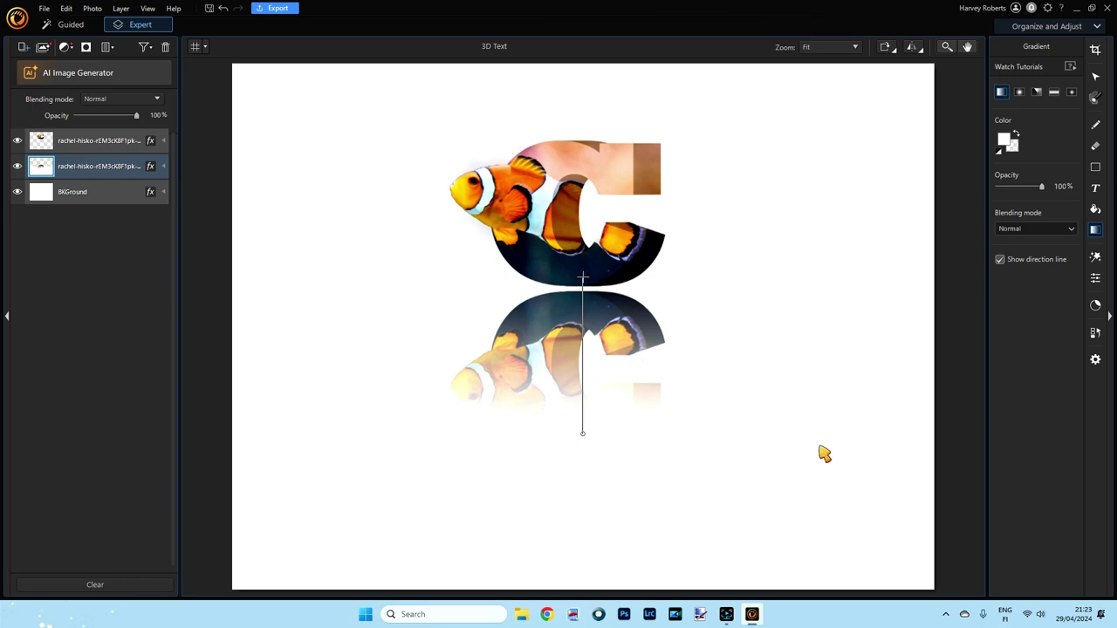
{"action": "left_click", "coordinate": [865, 204]}
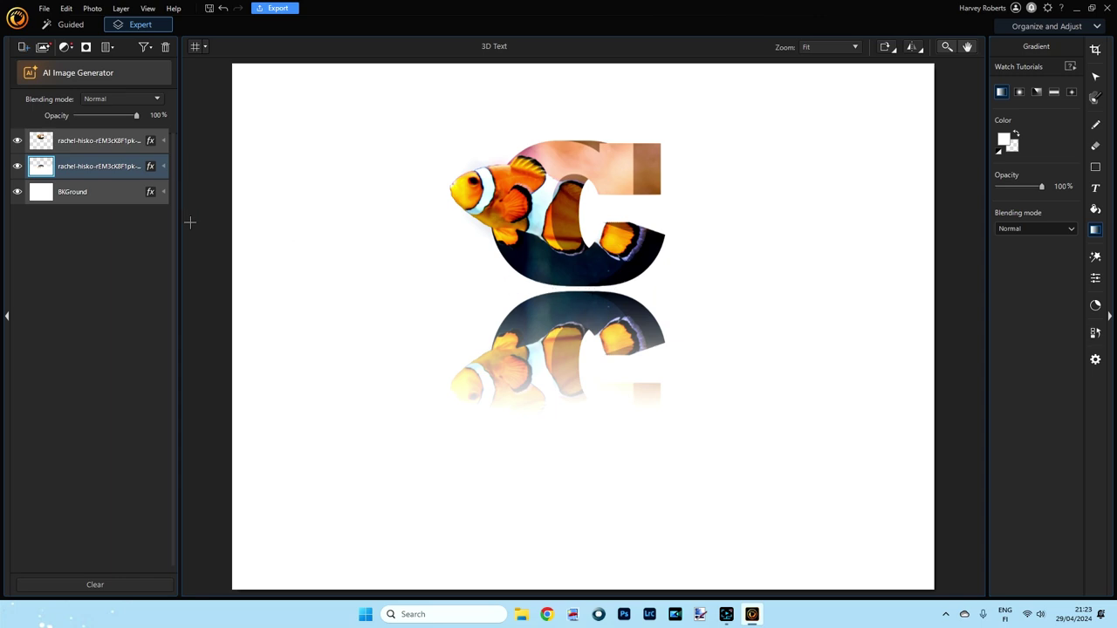
- Draw a black ellipse about 272 by 12 px between the C and its reflection, above the BKGround layer, and convert it to an image
{"action": "left_click", "coordinate": [72, 196]}
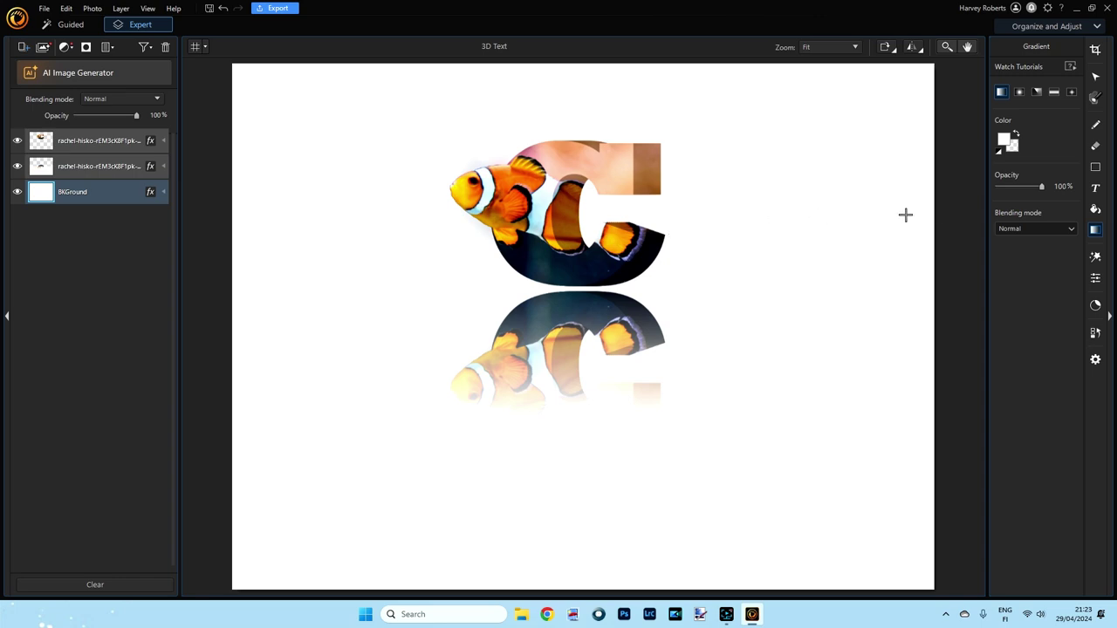
{"action": "left_click", "coordinate": [1095, 168]}
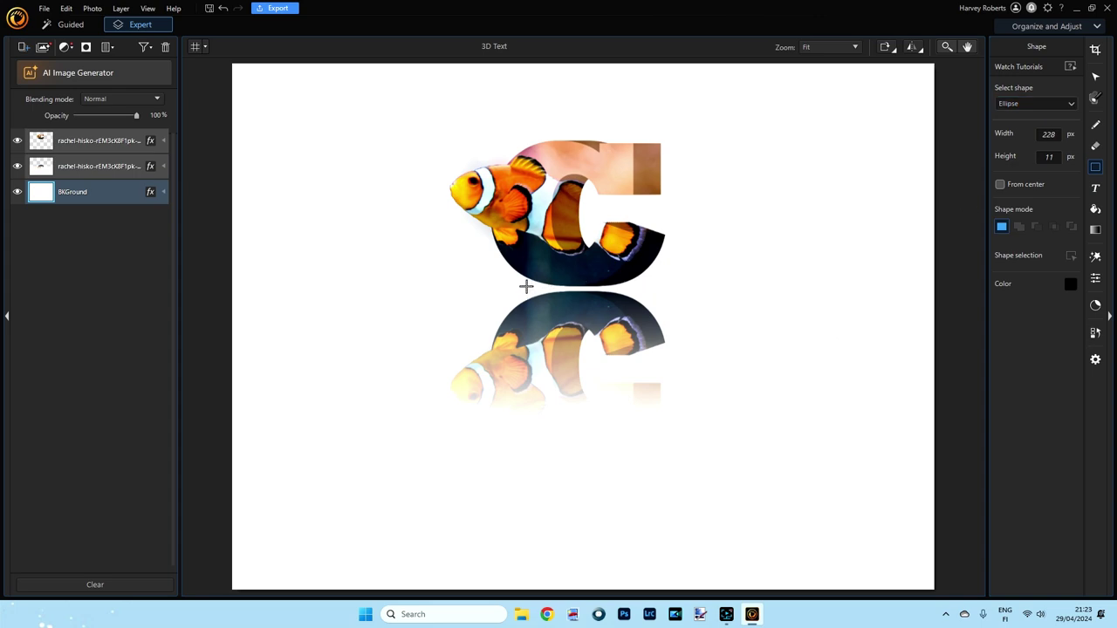
{"action": "left_click_drag", "start_coordinate": [526, 286], "coordinate": [644, 290]}
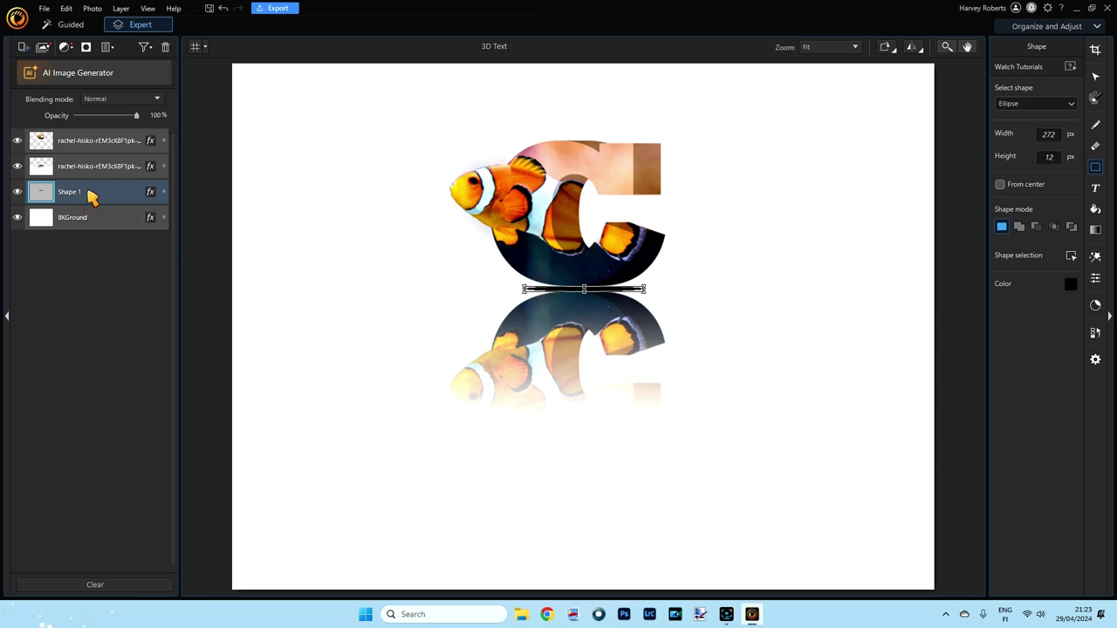
{"action": "left_click", "coordinate": [48, 196]}
{"action": "right_click", "coordinate": [48, 196]}
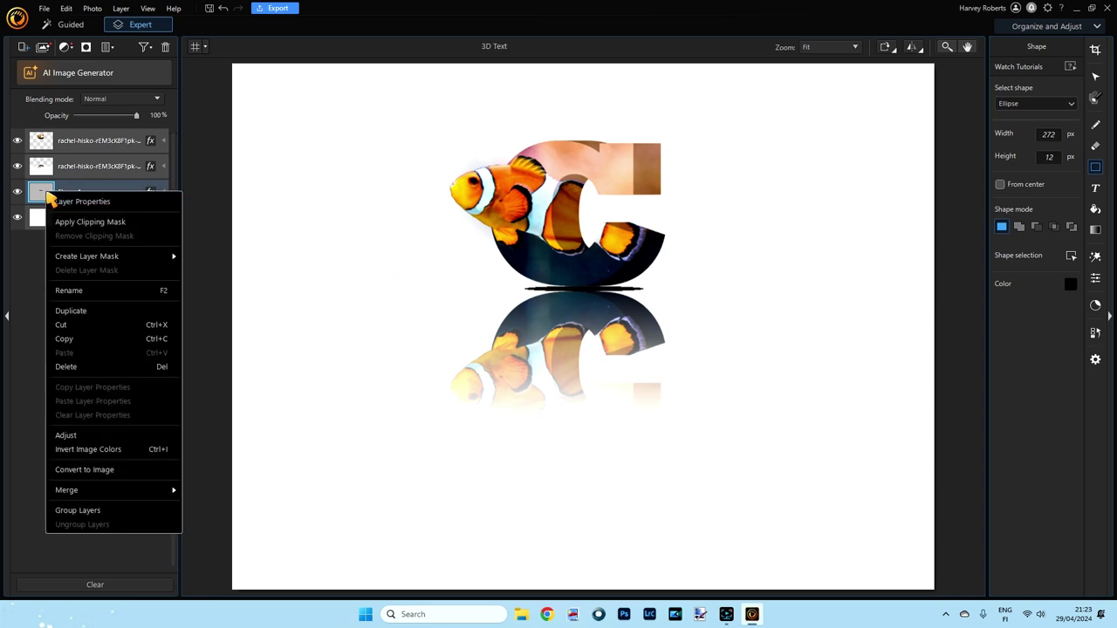
{"action": "left_click", "coordinate": [90, 471]}
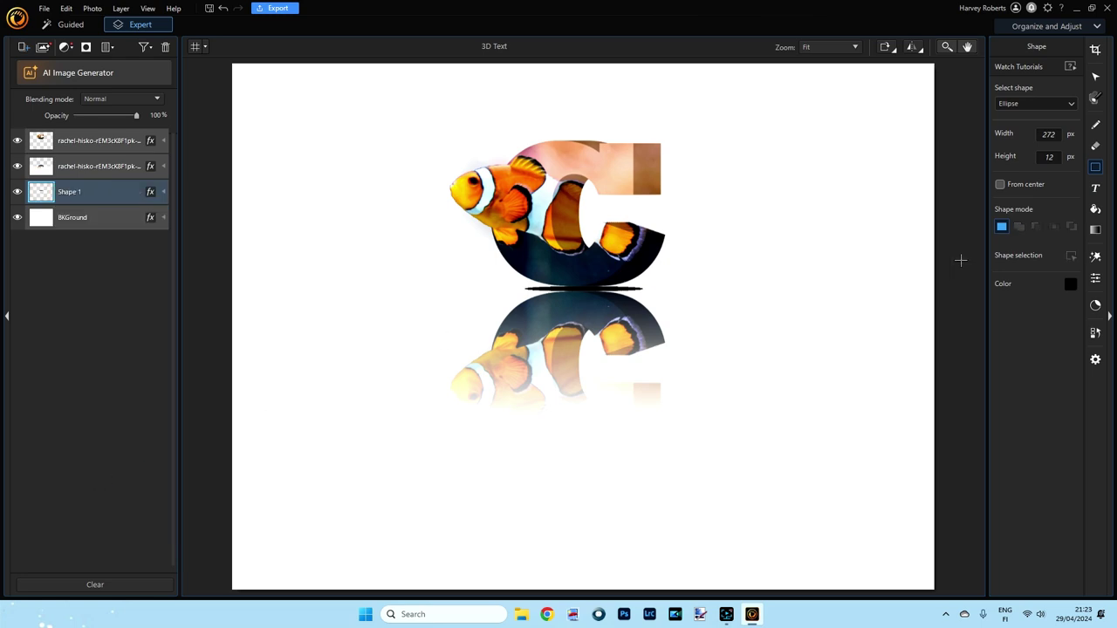
- Soften the black ellipse on the Shape 1 layer into a contact shadow with a Soft Focus blur of about 30 degree
{"action": "left_click", "coordinate": [1095, 256]}
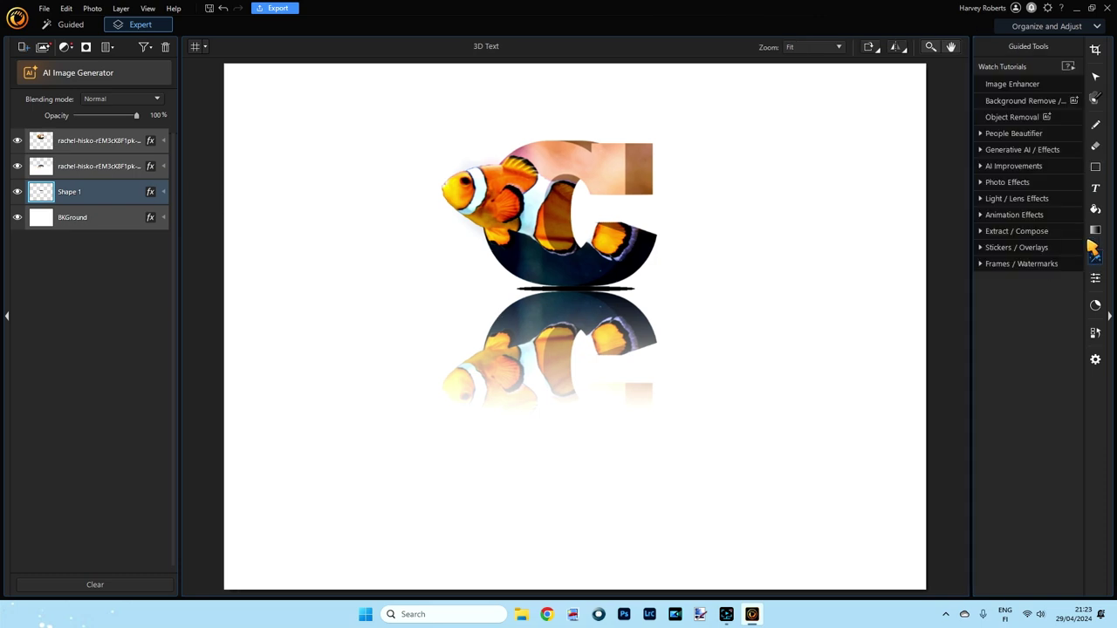
{"action": "left_click", "coordinate": [989, 183]}
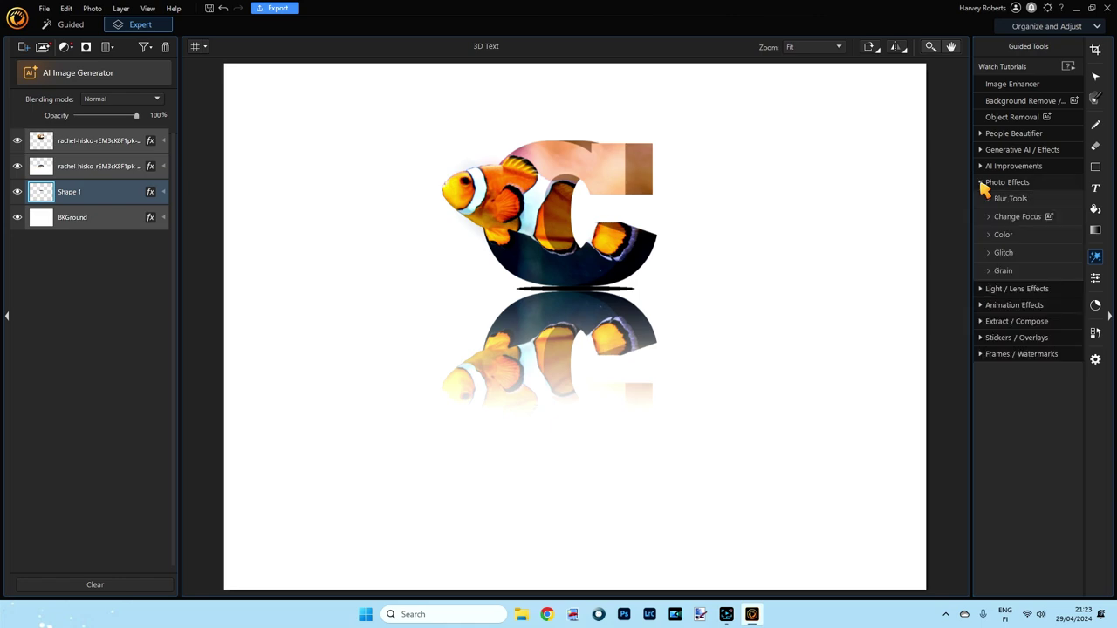
{"action": "left_click", "coordinate": [1008, 200]}
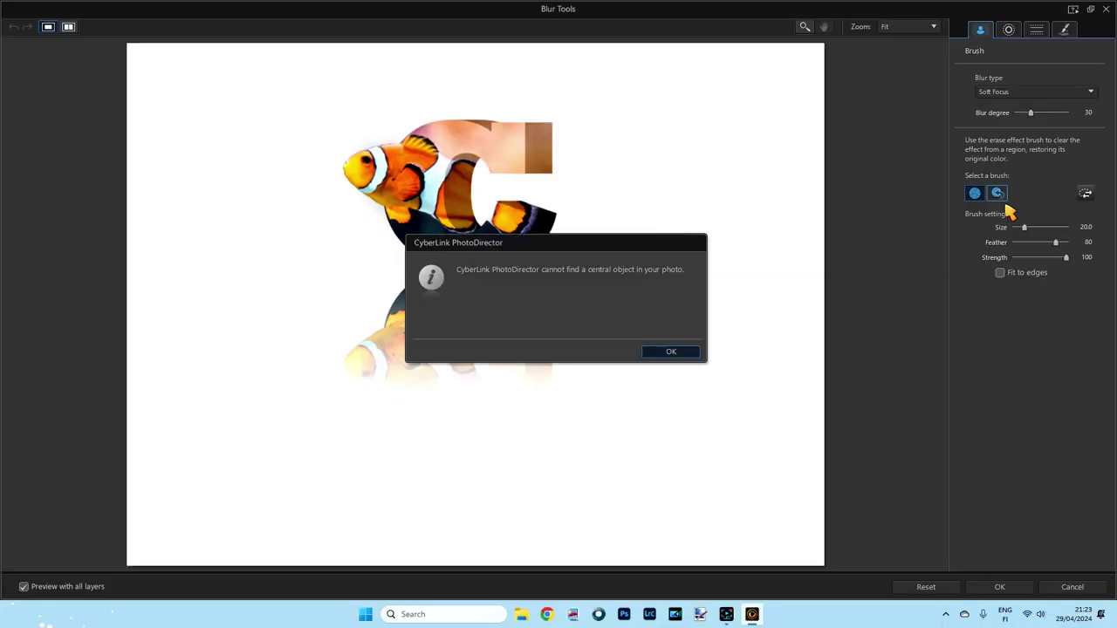
{"action": "left_click", "coordinate": [670, 353]}
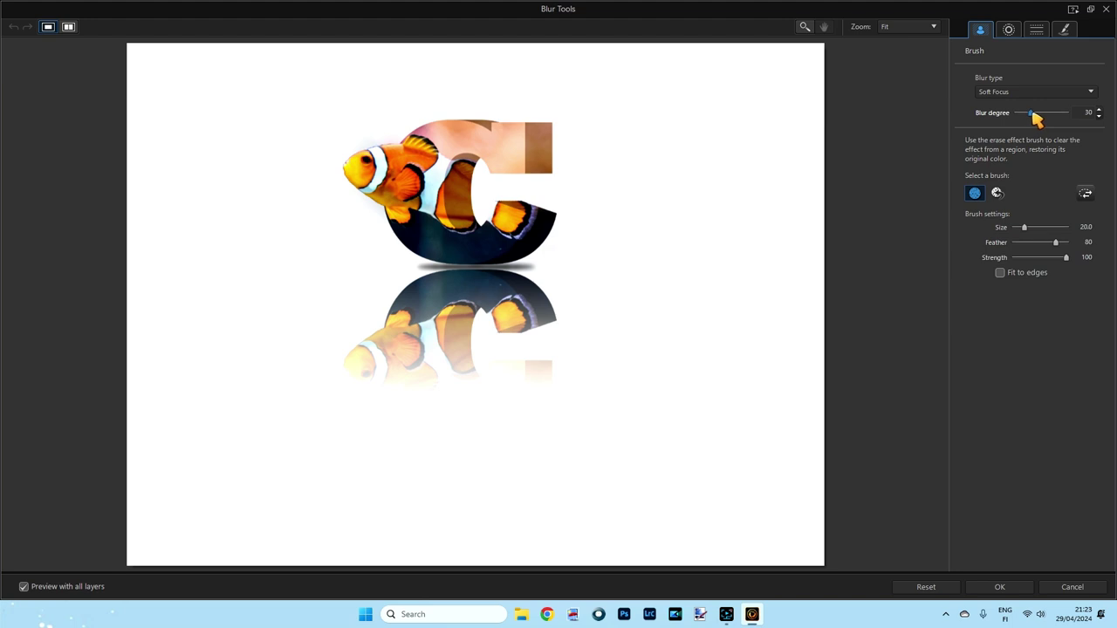
{"action": "left_click_drag", "start_coordinate": [1032, 114], "coordinate": [1034, 114]}
{"action": "left_click", "coordinate": [1010, 587]}
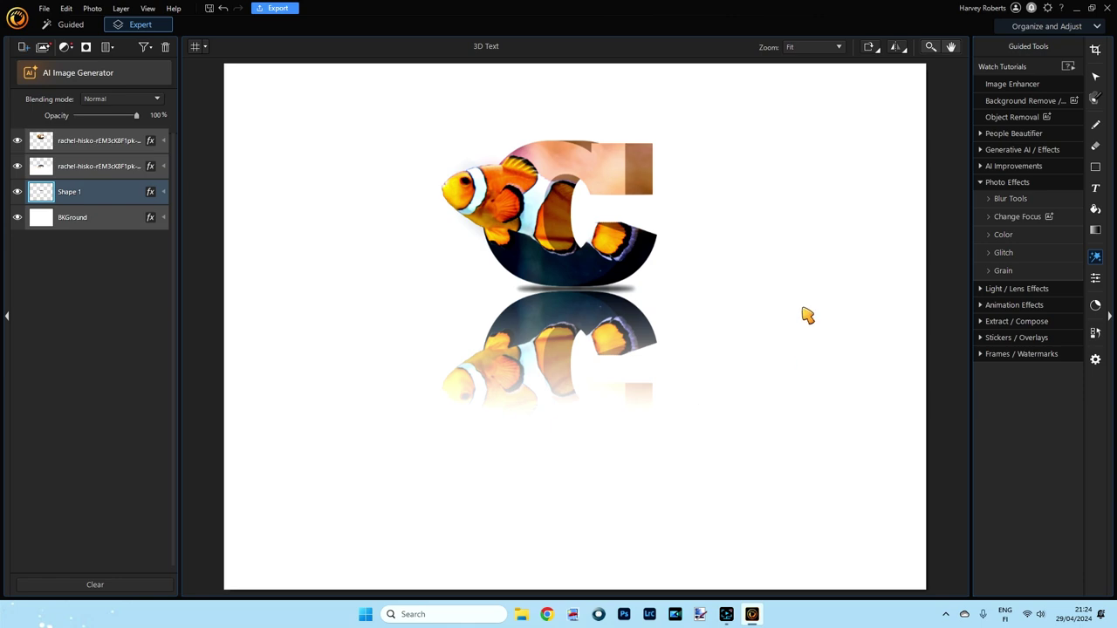
{"action": "left_click", "coordinate": [980, 183]}
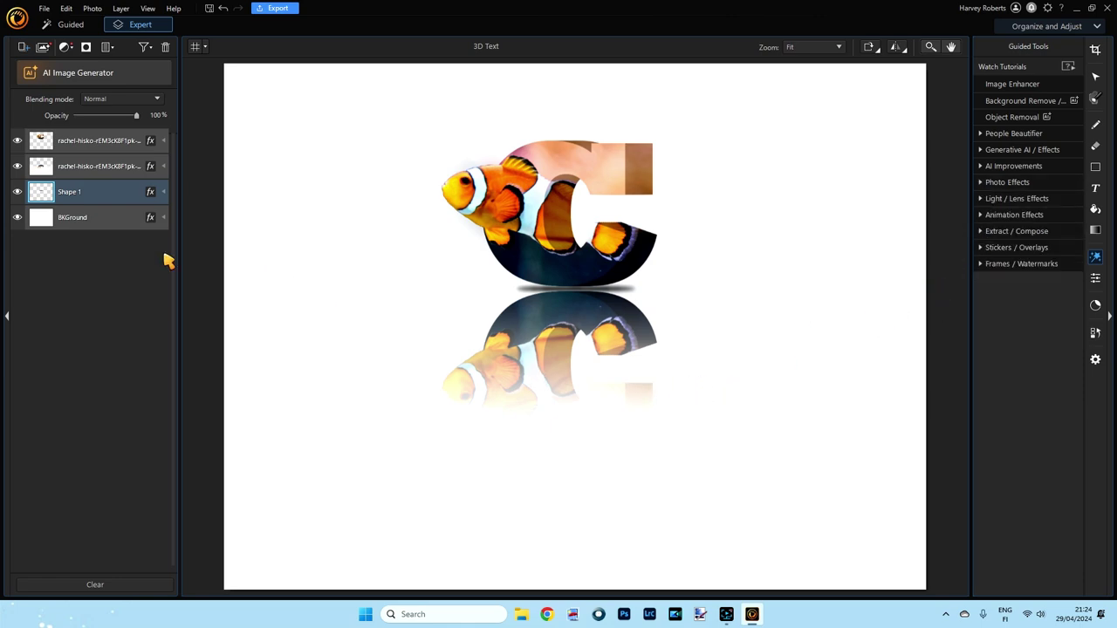
- Fill the BKGround layer with a vertical linear gradient from cyan (00ffff) at the canvas's upper edge to white near the reflection's lower end
{"action": "left_click", "coordinate": [69, 224]}
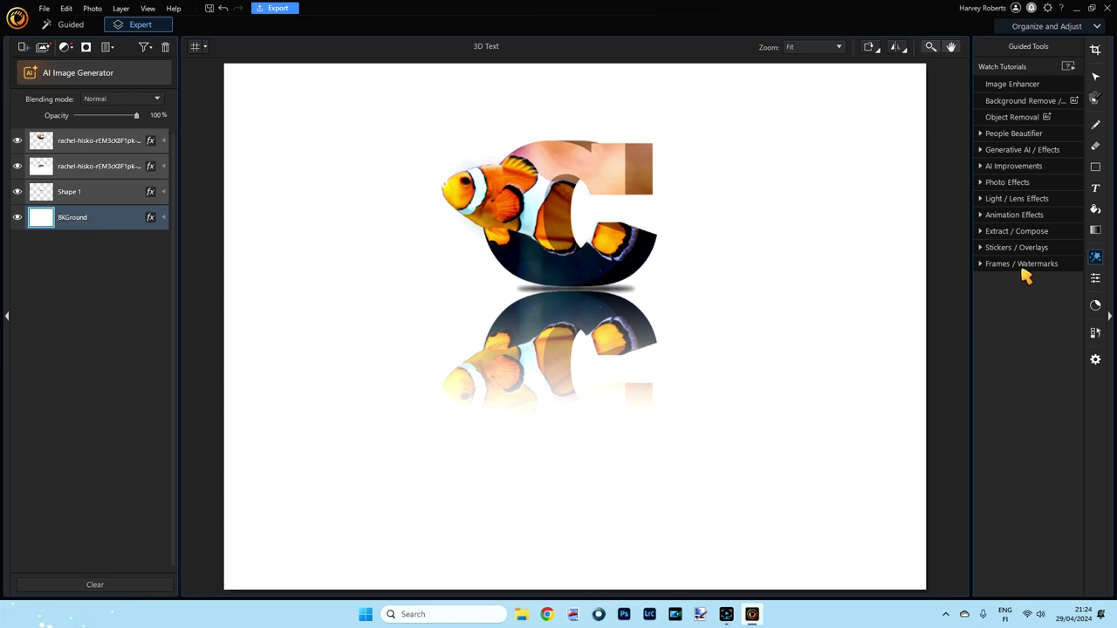
{"action": "left_click", "coordinate": [1096, 232]}
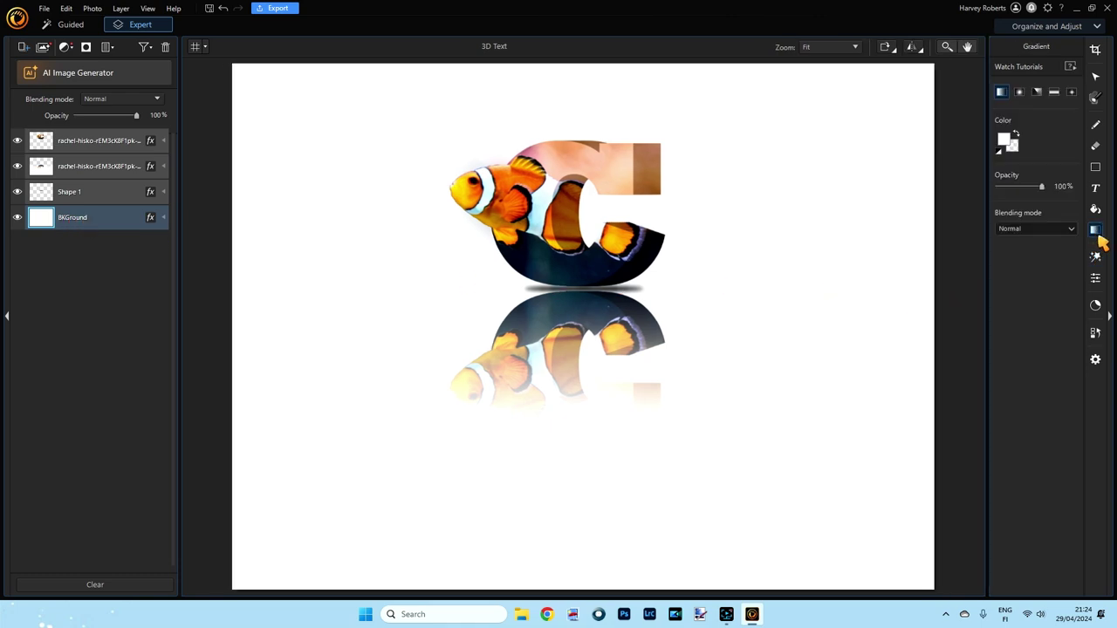
{"action": "left_click", "coordinate": [1006, 141]}
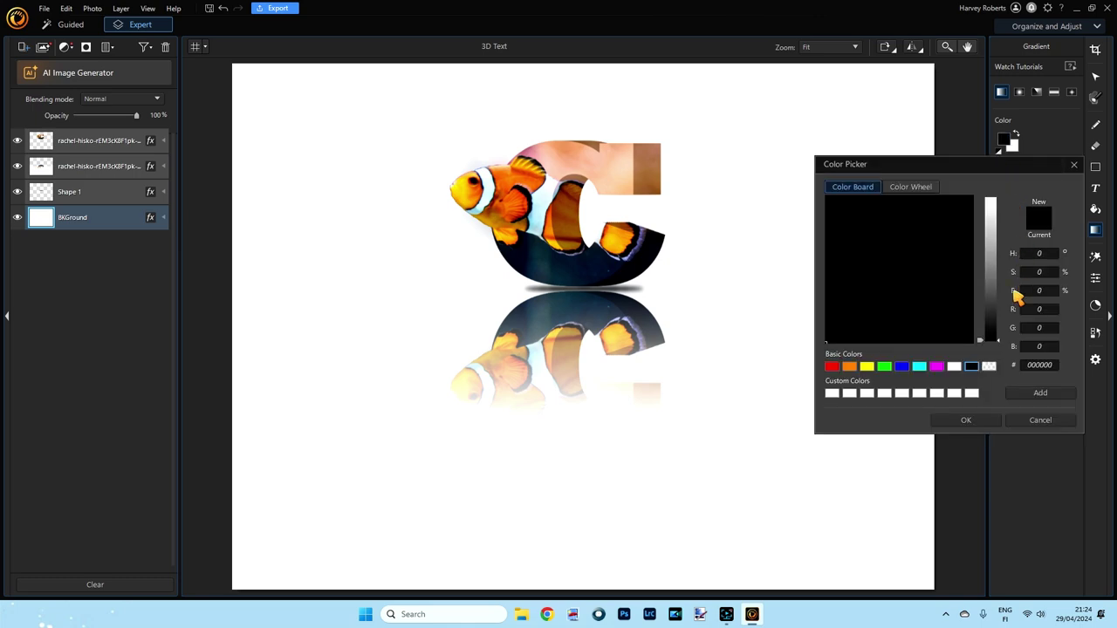
{"action": "left_click", "coordinate": [920, 367]}
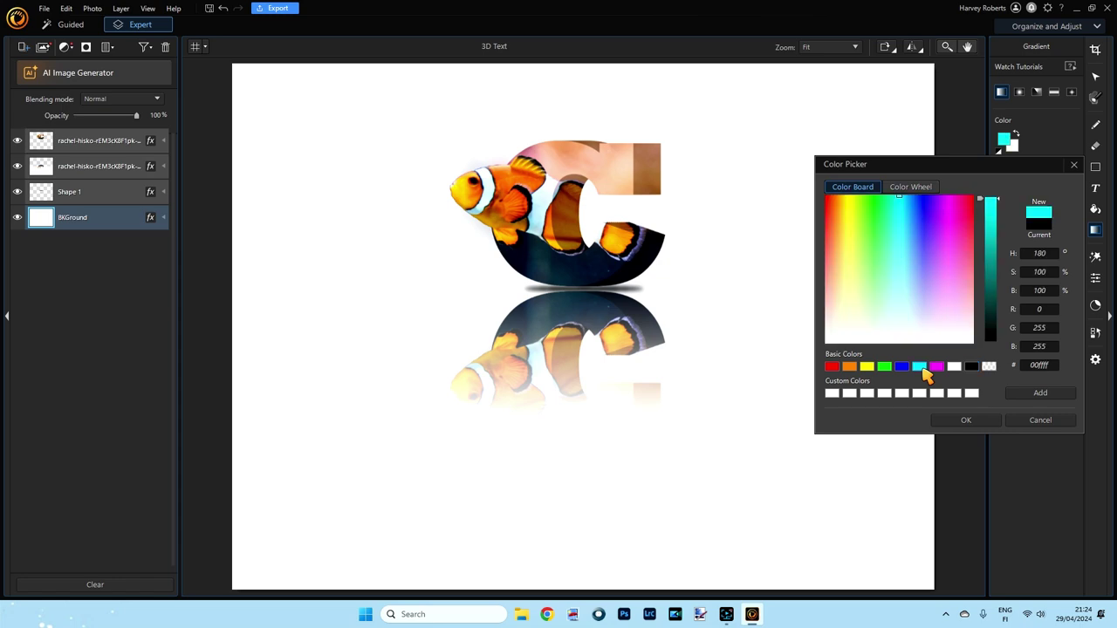
{"action": "left_click", "coordinate": [965, 420]}
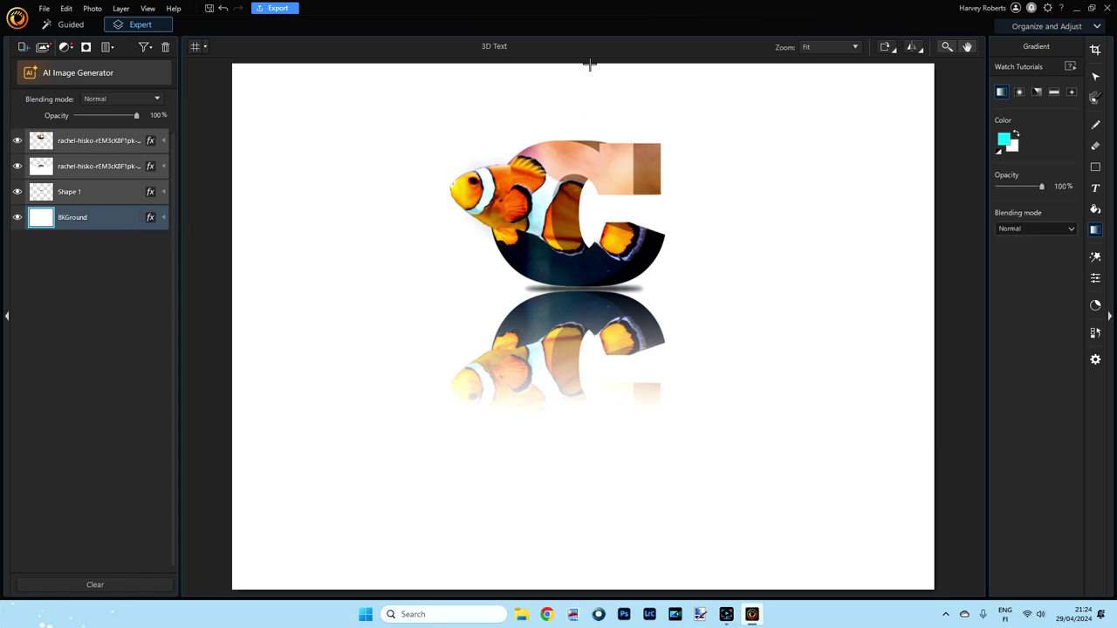
{"action": "left_click_drag", "start_coordinate": [590, 65], "coordinate": [583, 402]}
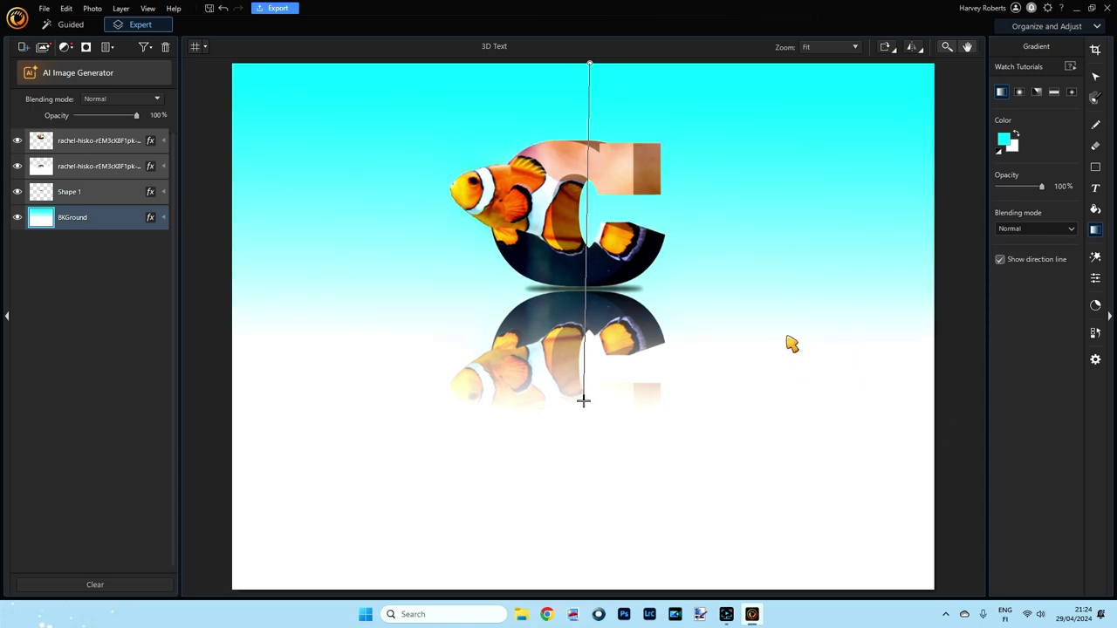
{"action": "left_click", "coordinate": [844, 407]}
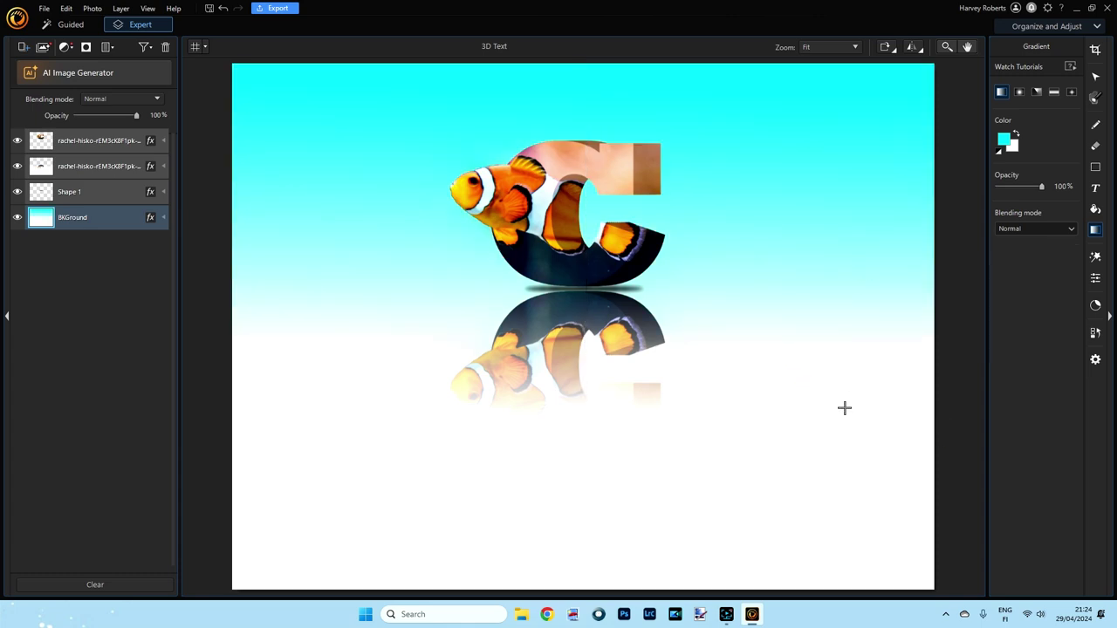